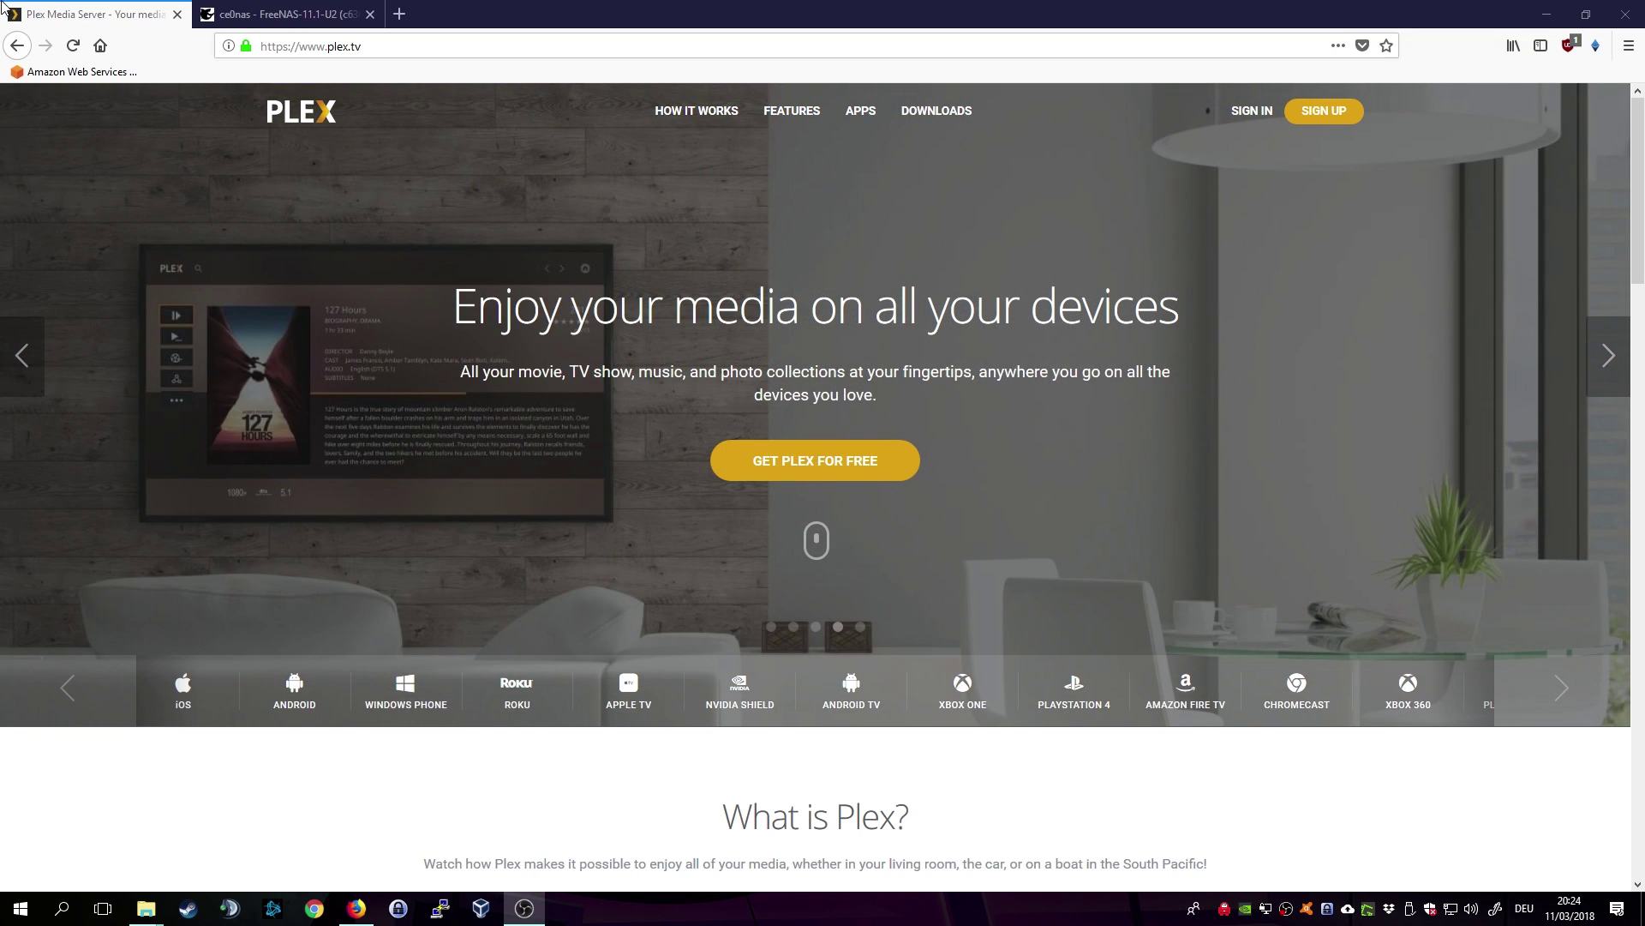
left_click(259, 21)
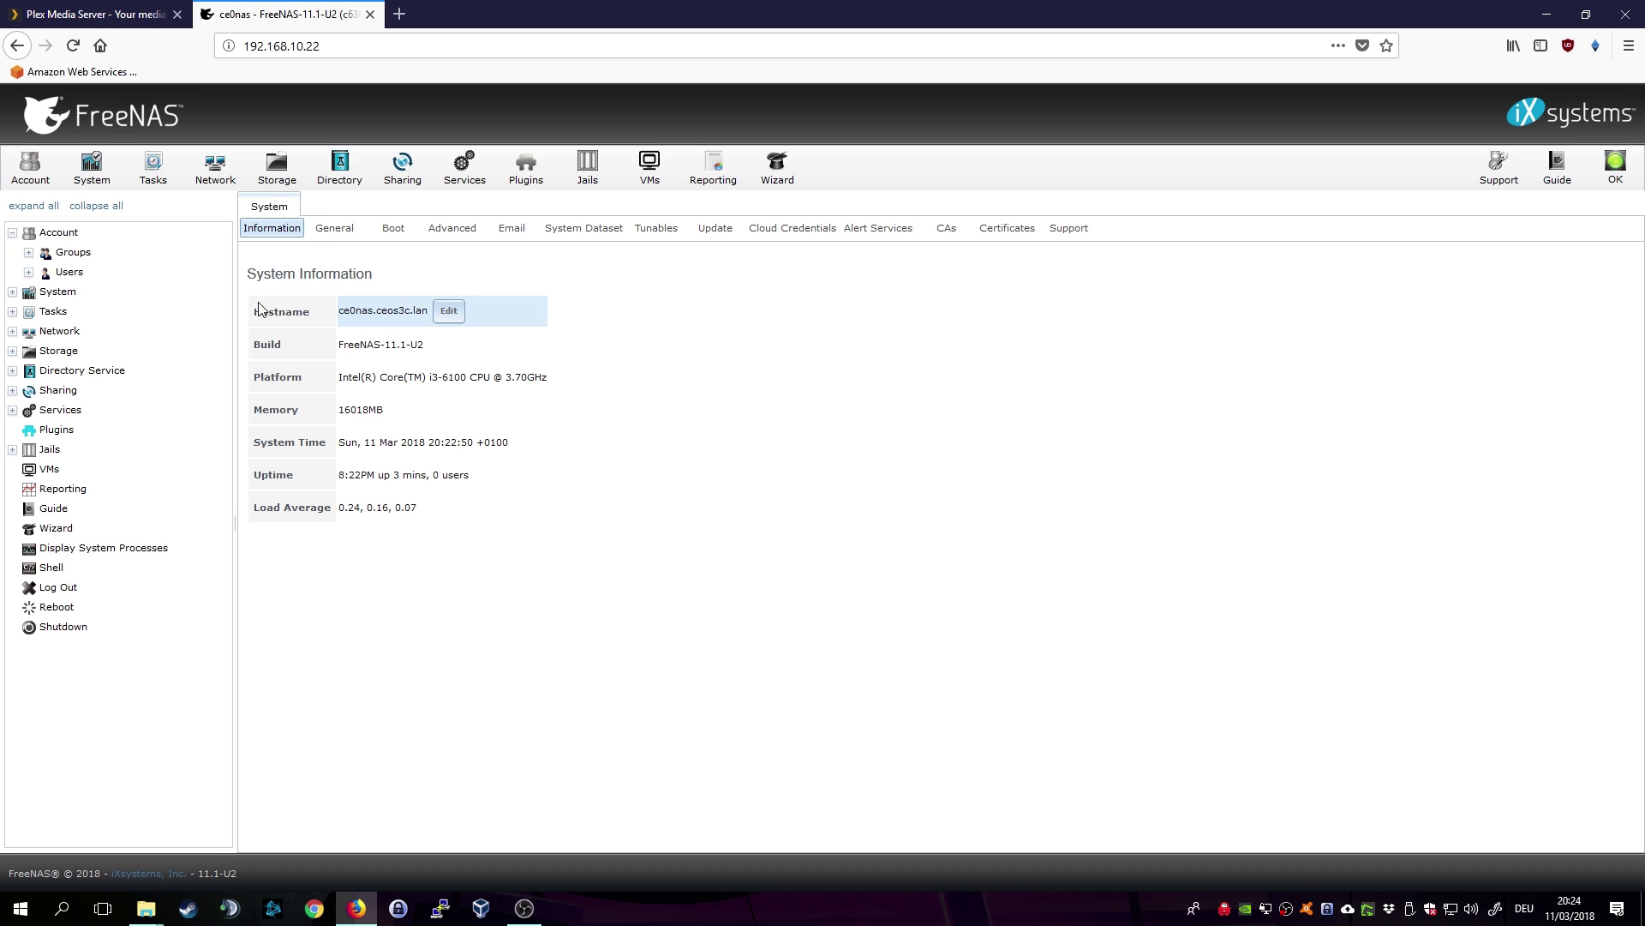
left_click(26, 275)
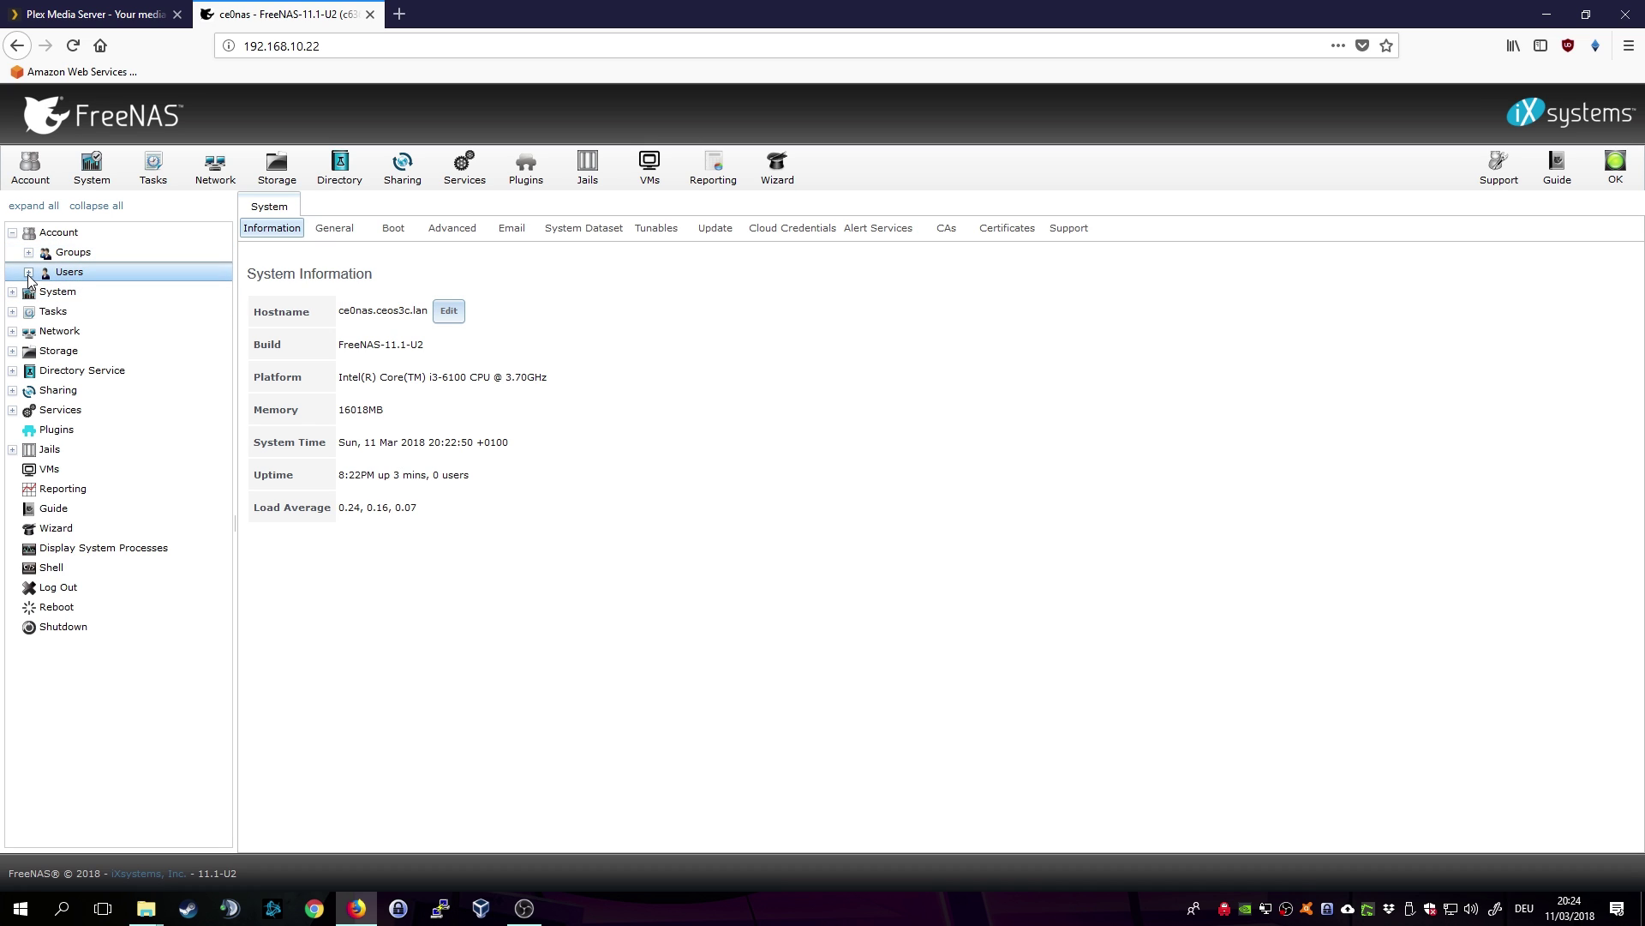
left_click(90, 331)
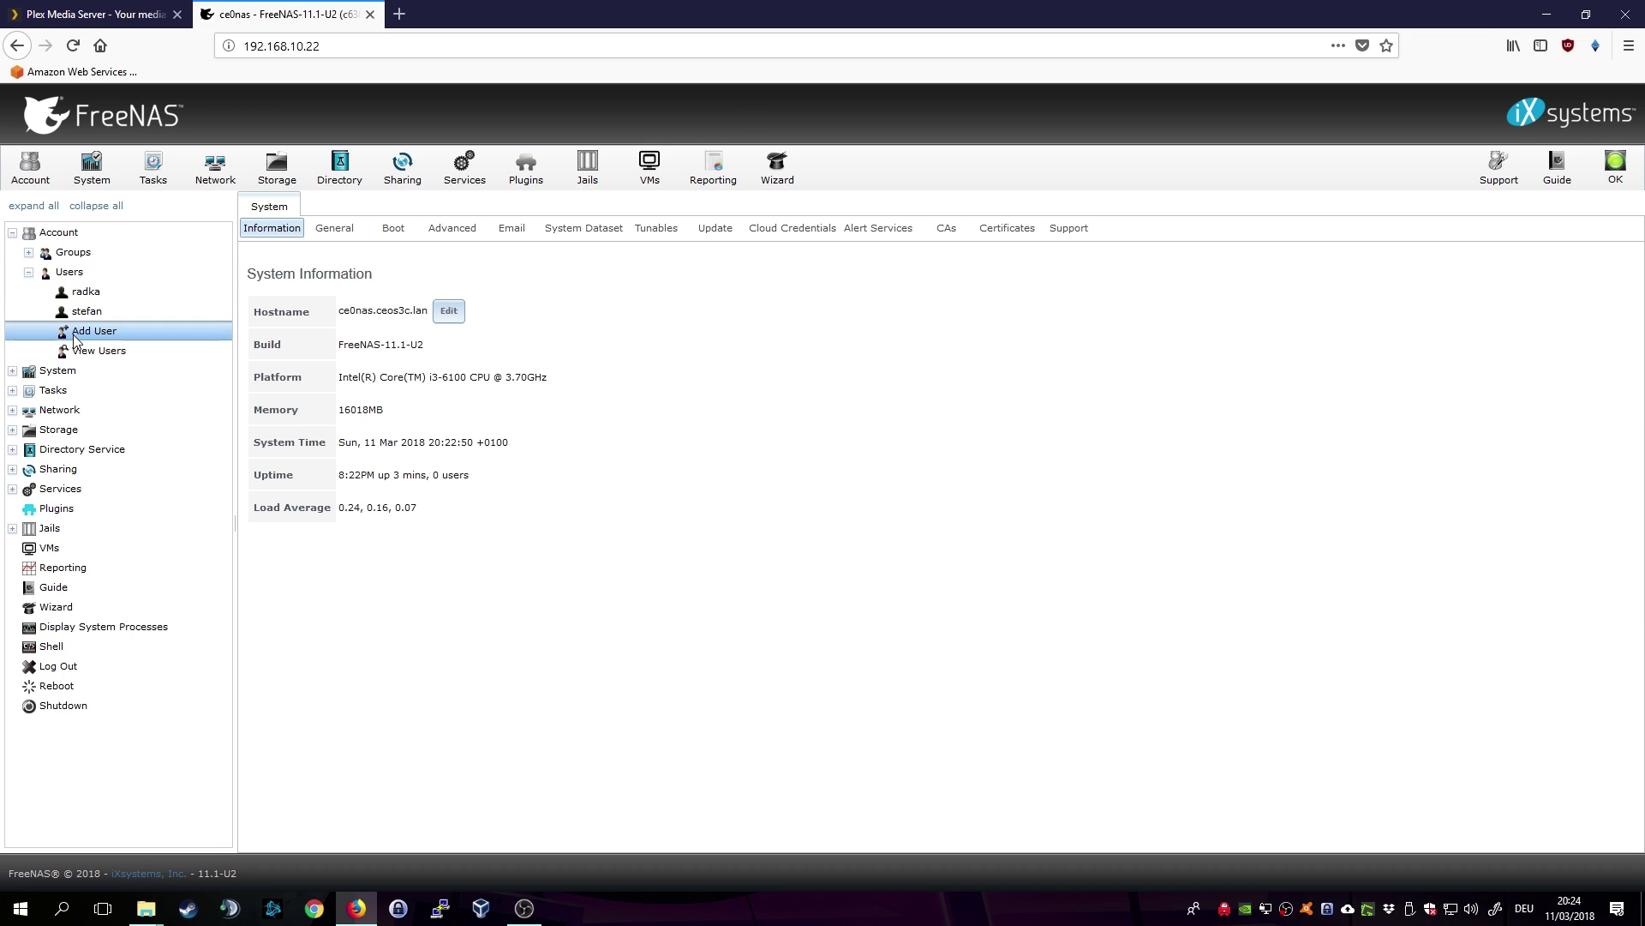
left_click(799, 297)
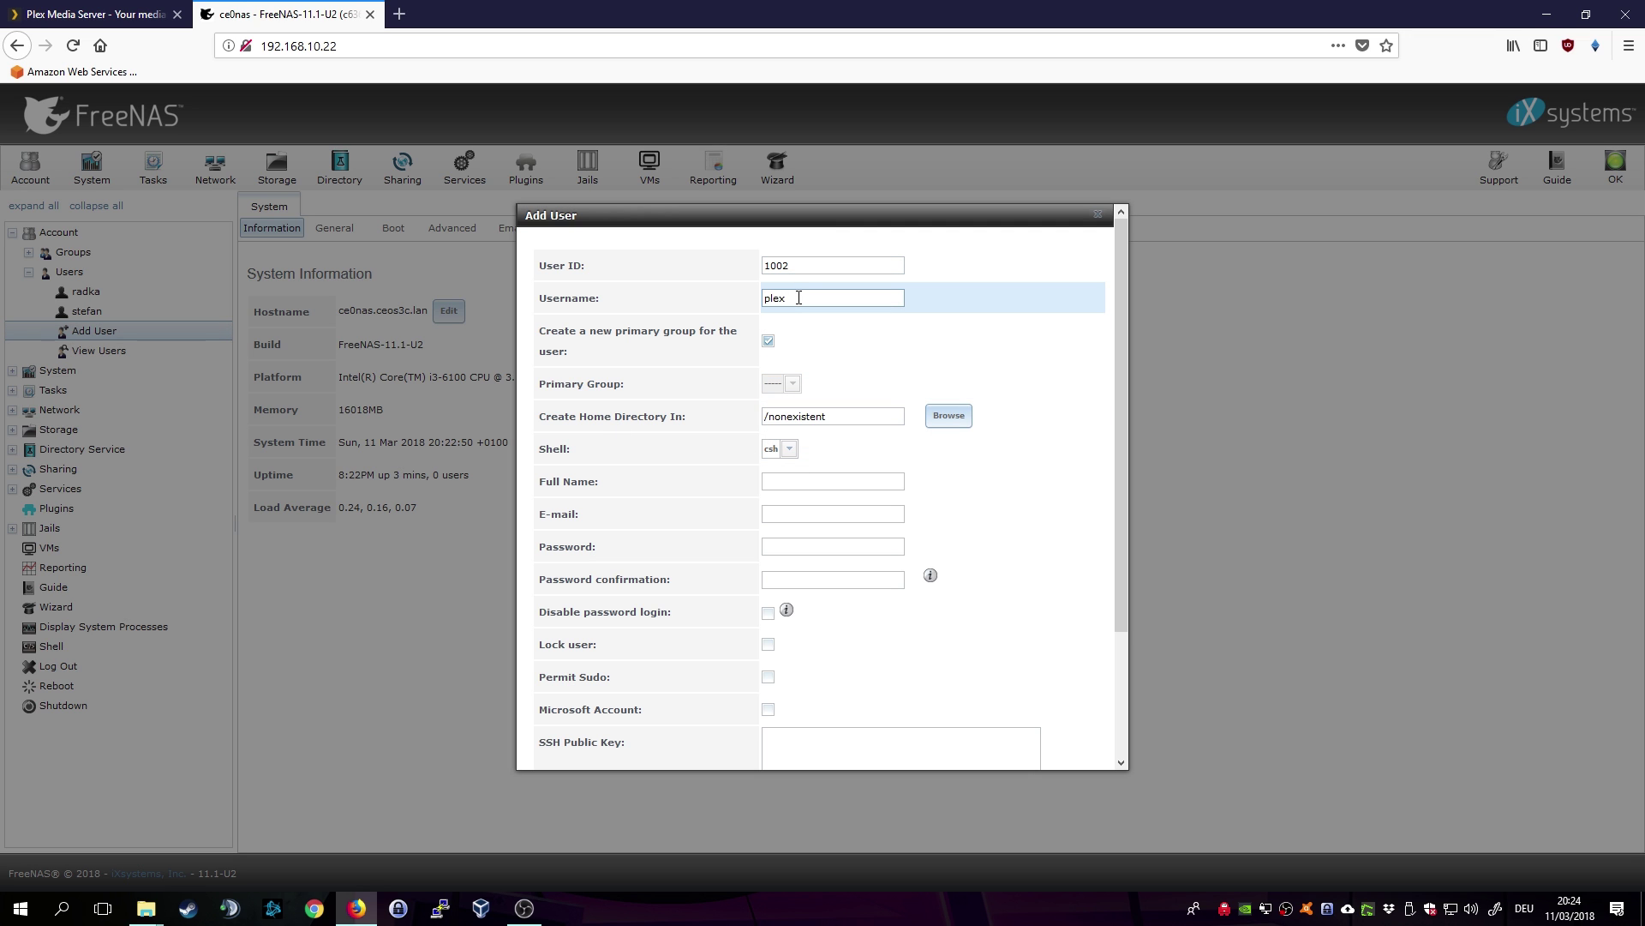
left_click(829, 484)
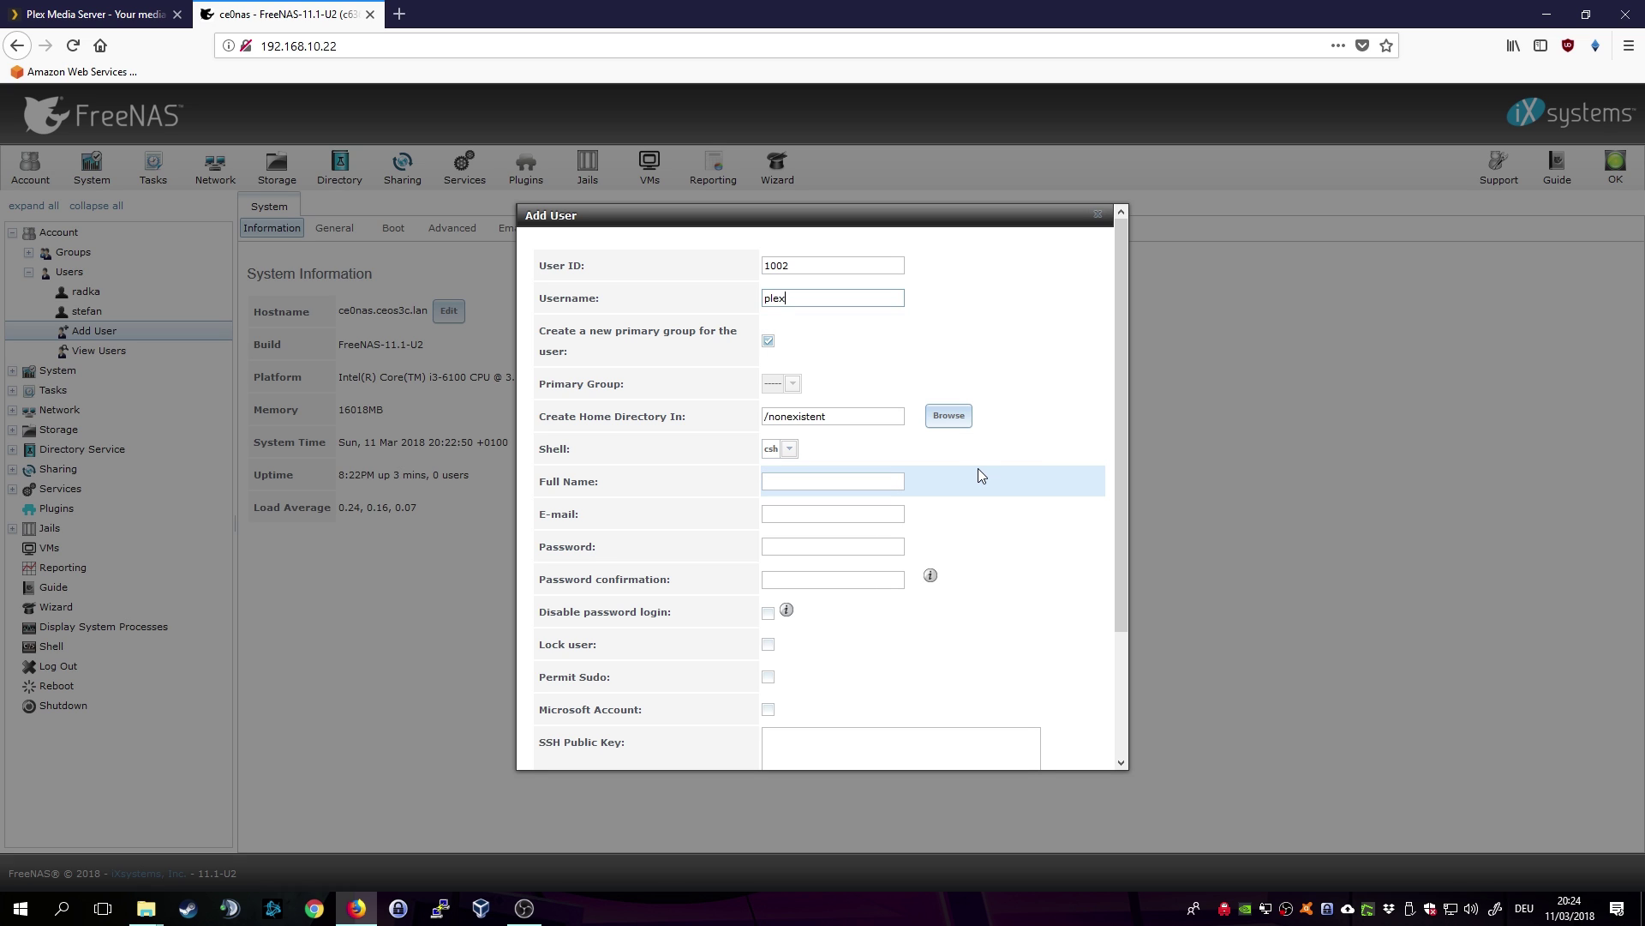
left_click(602, 348)
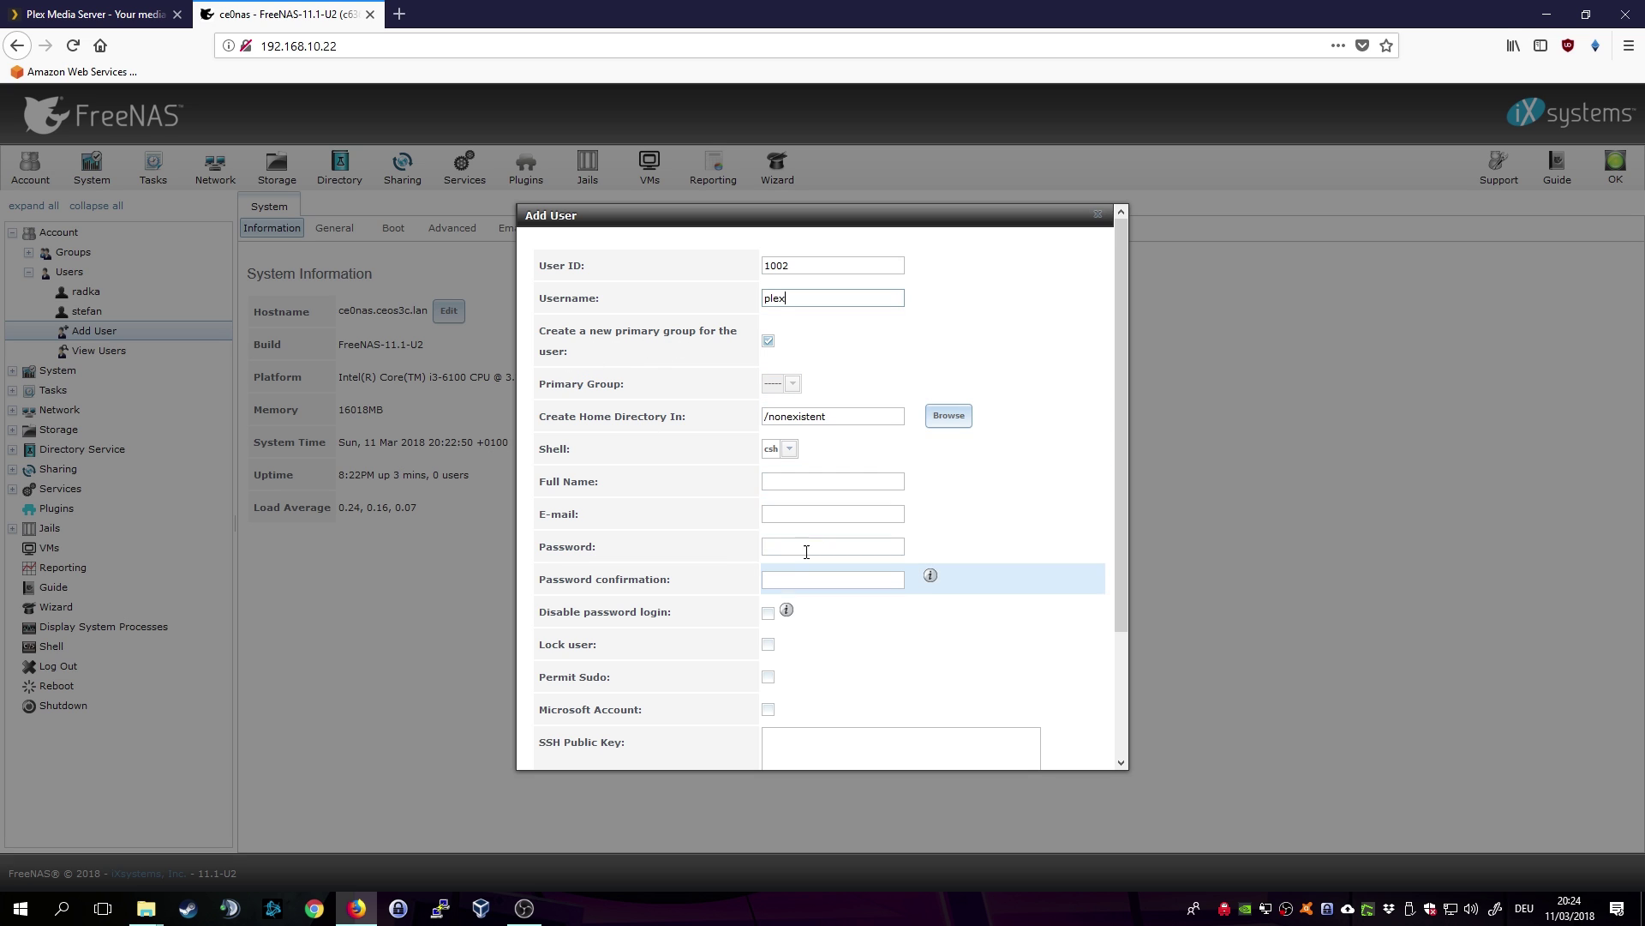
left_click(788, 477)
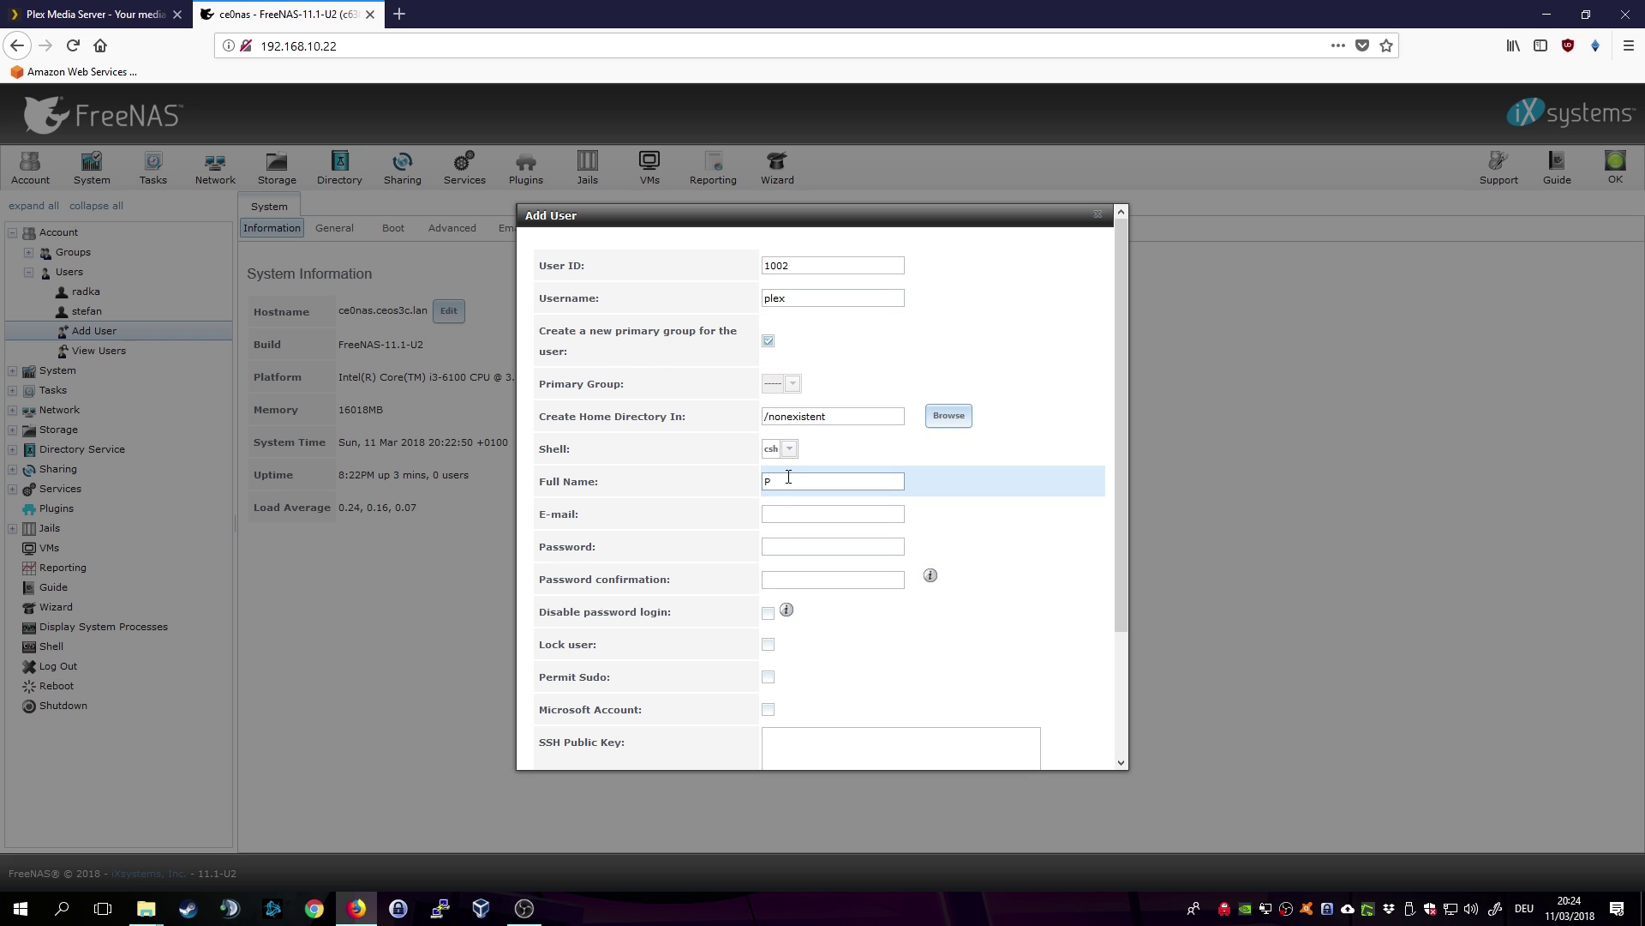
scroll(805, 482, "down", 2)
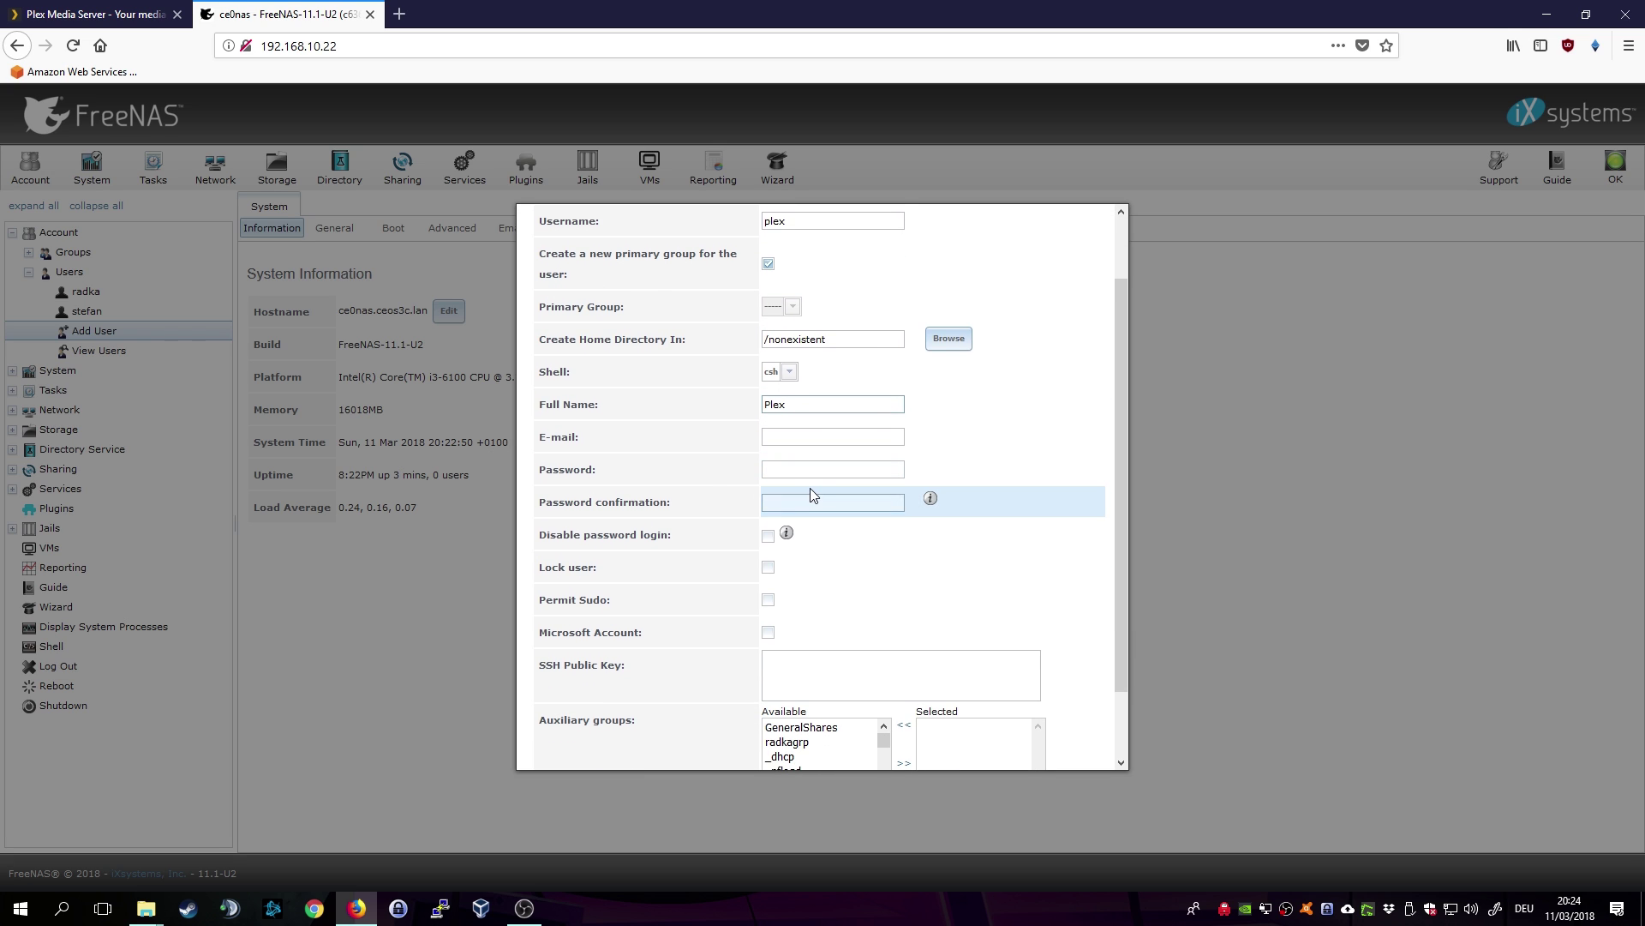
left_click(818, 470)
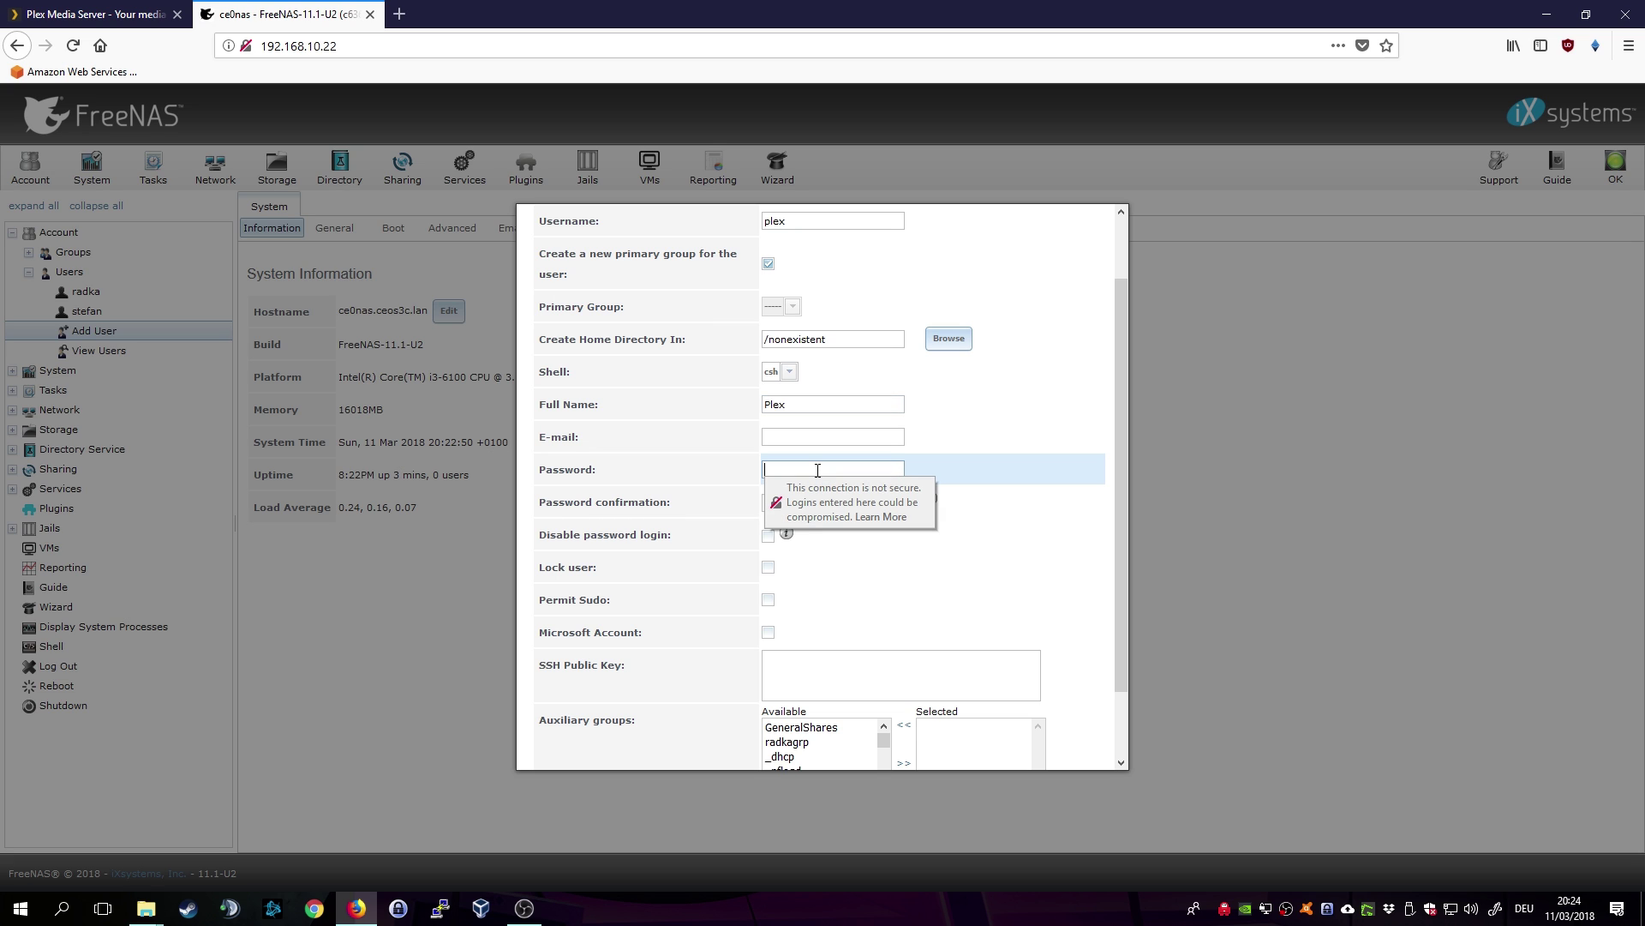
scroll(984, 500, "down", 2)
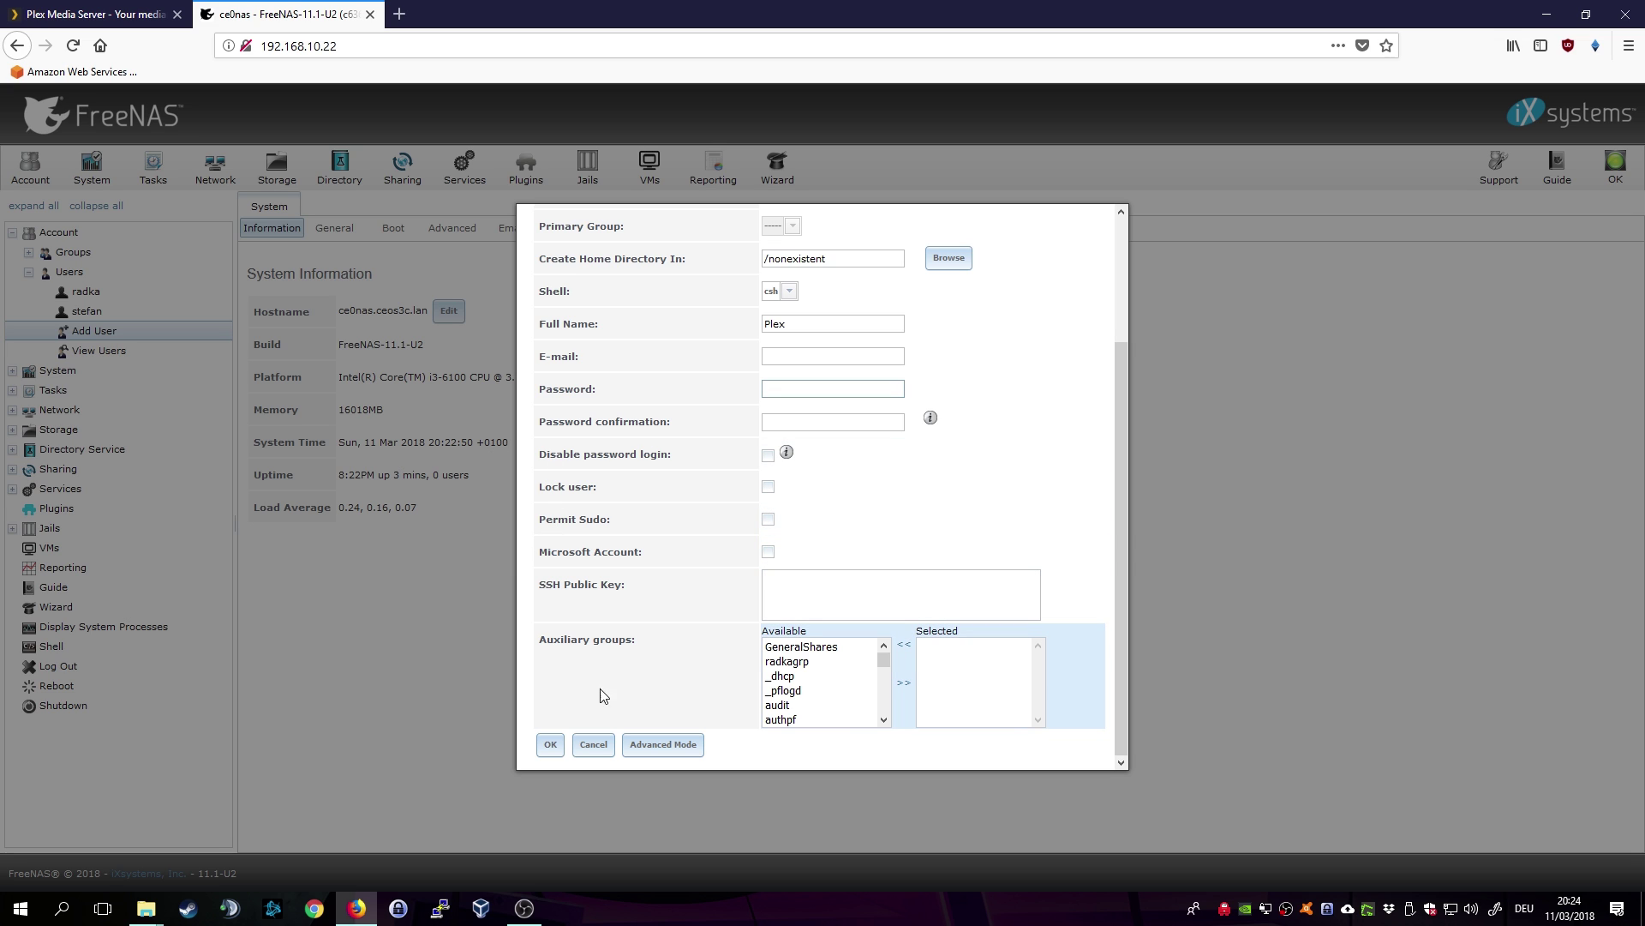
left_click(593, 753)
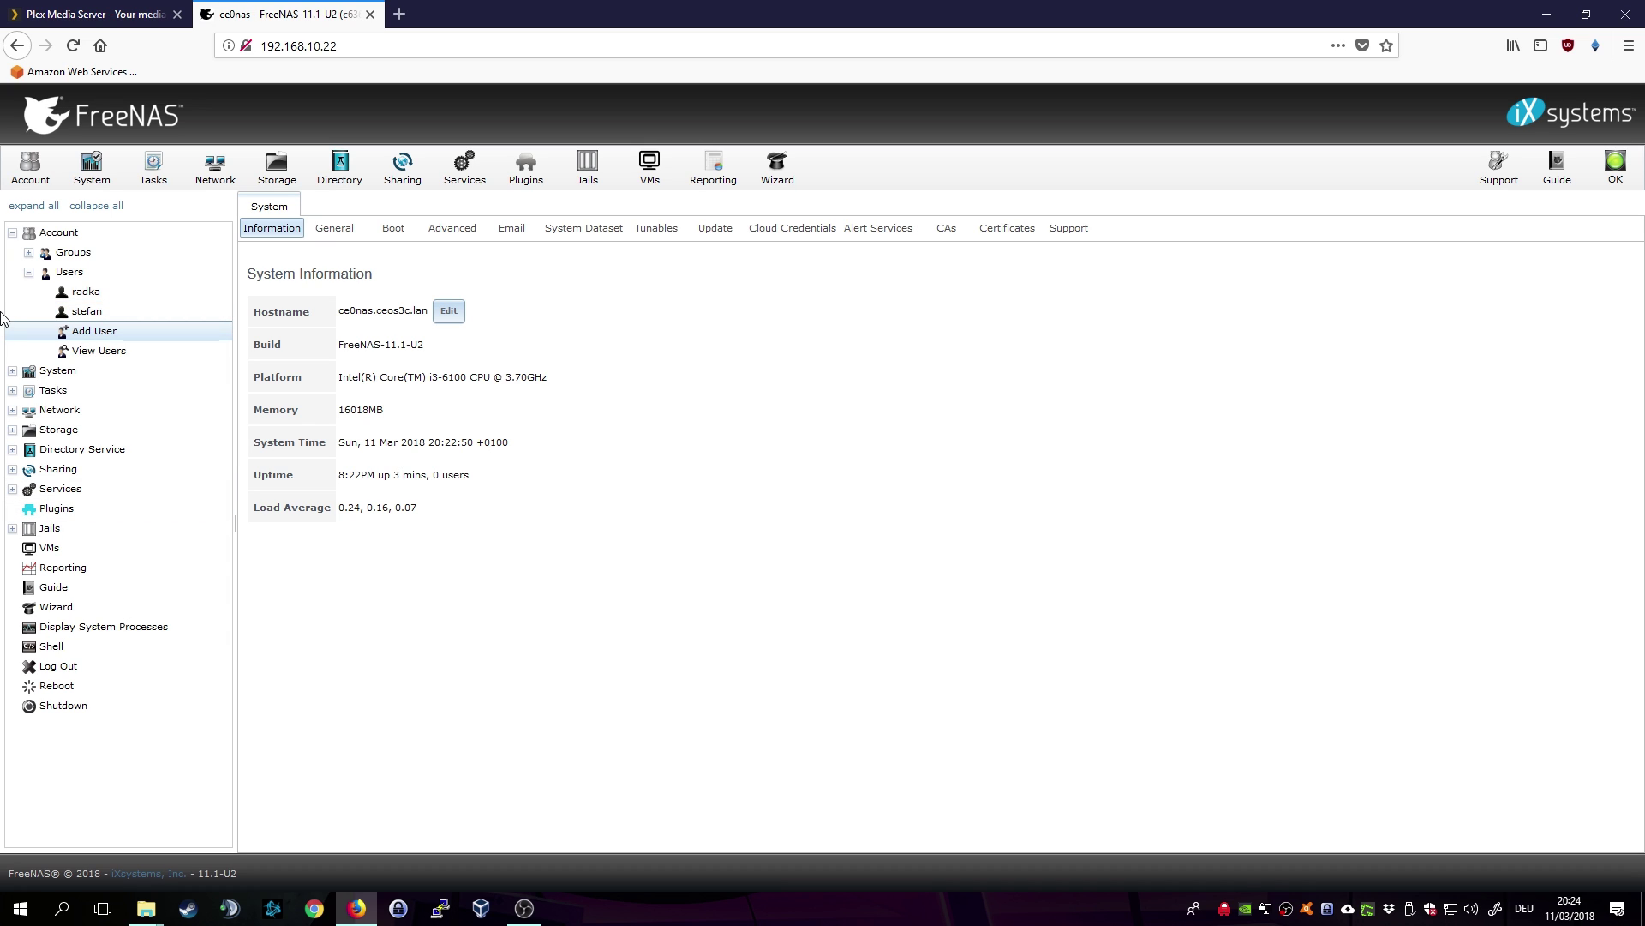
Step: Show the volumes list for pool Andromeda and select its entertainment-share dataset
left_click(28, 273)
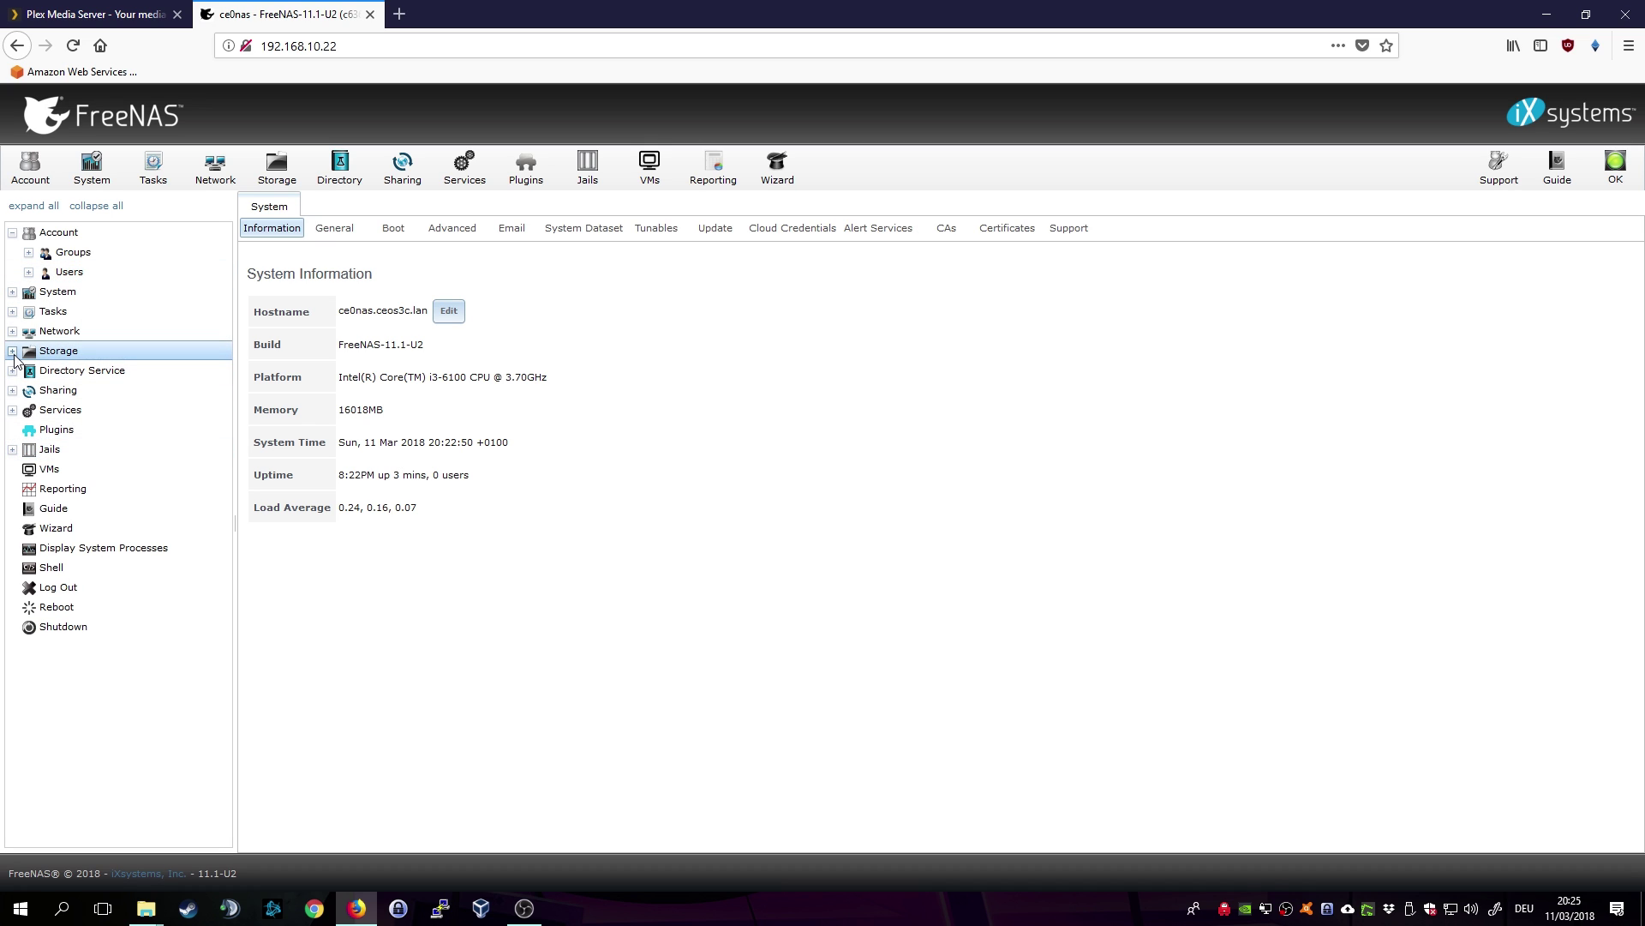
left_click(13, 354)
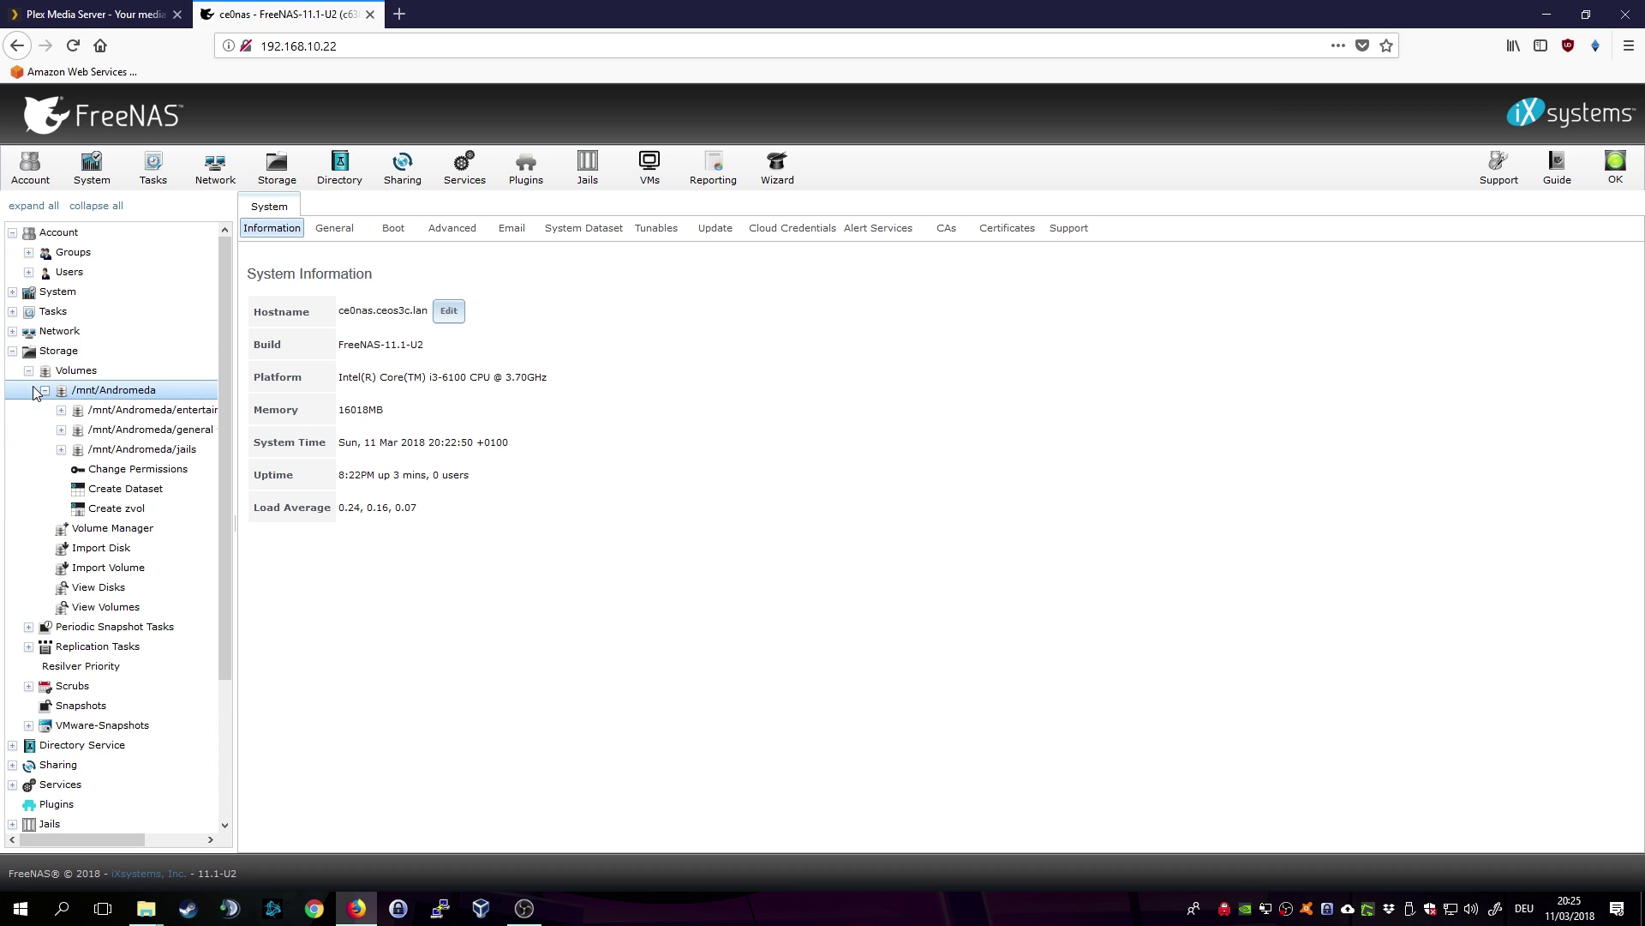
left_click(45, 390)
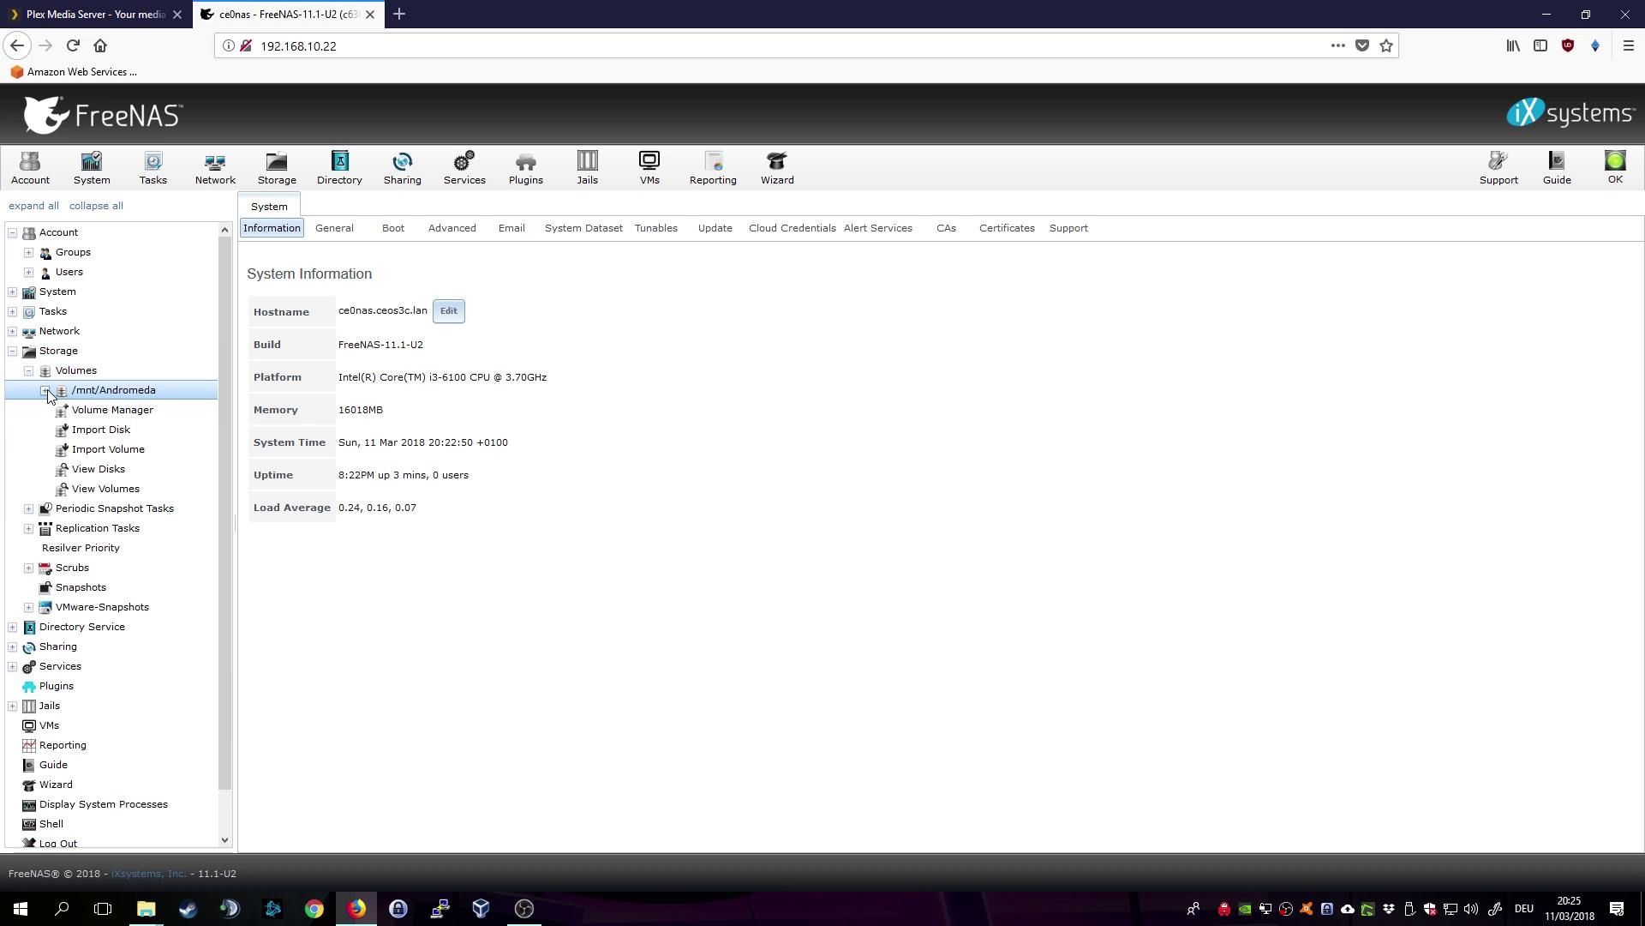
left_click(106, 490)
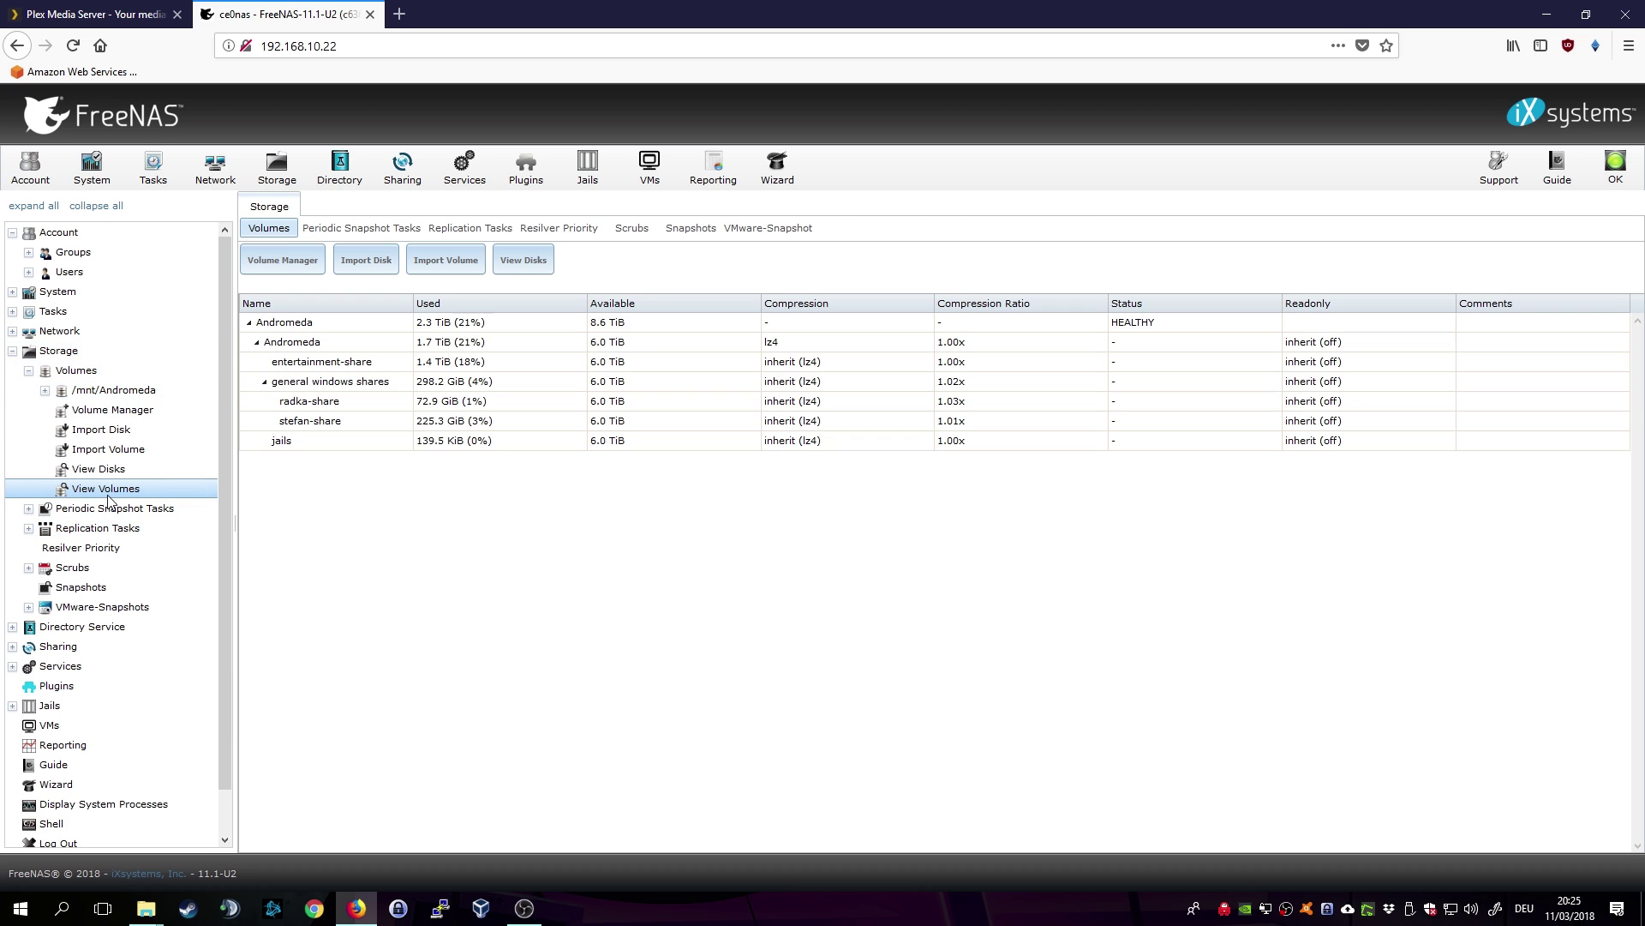
left_click(265, 382)
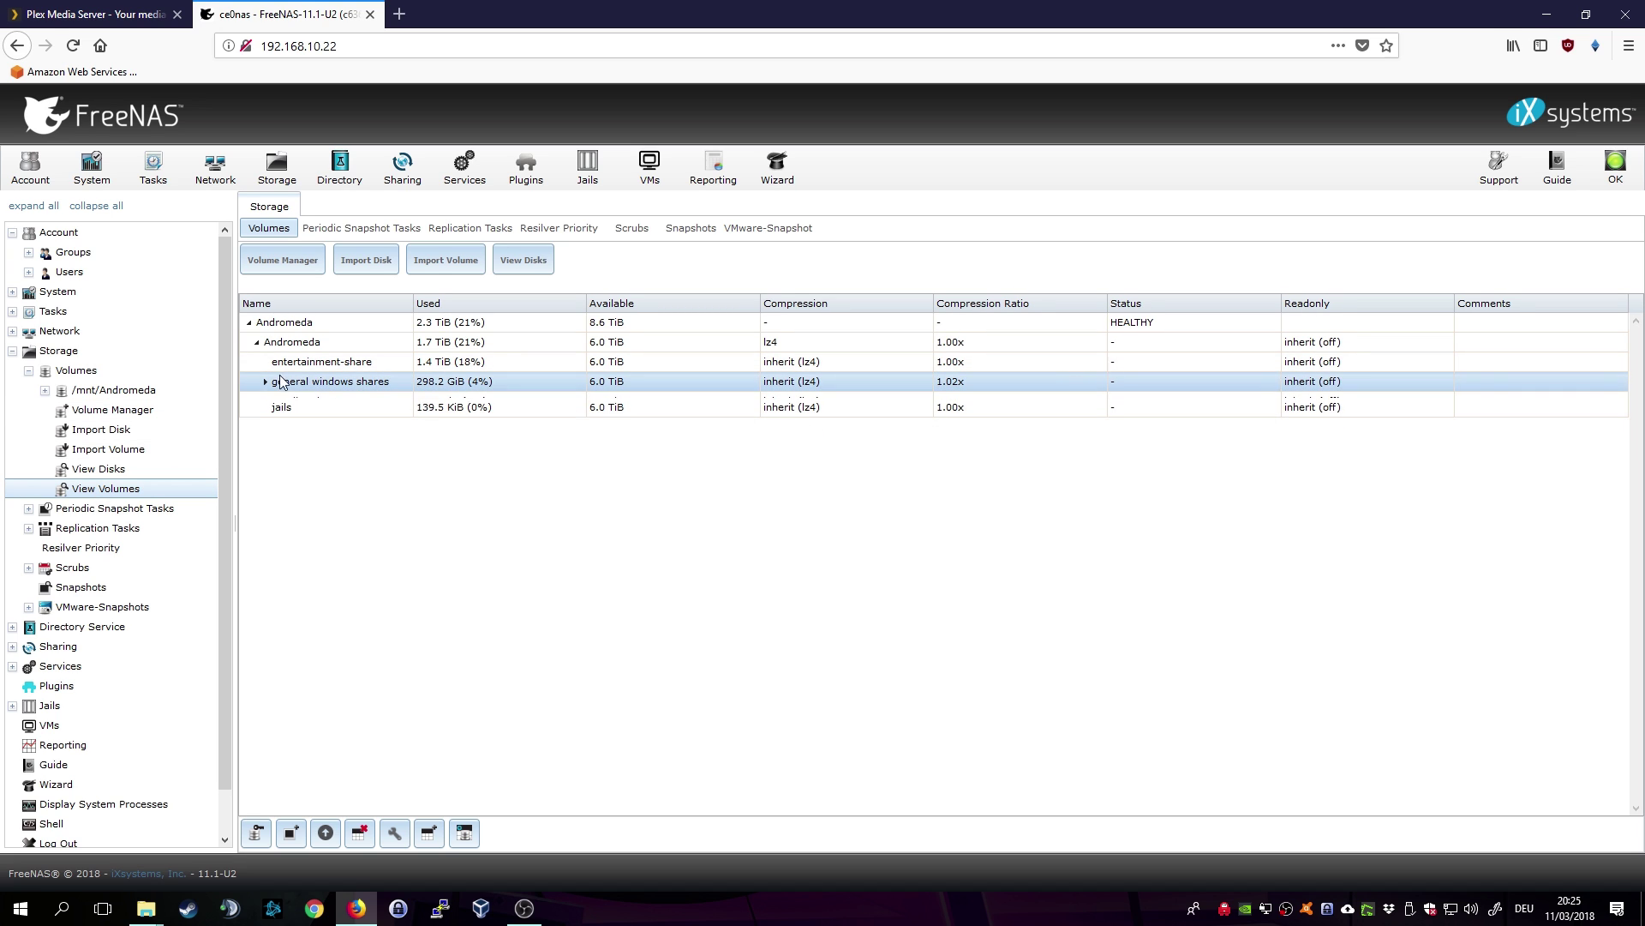
left_click(326, 365)
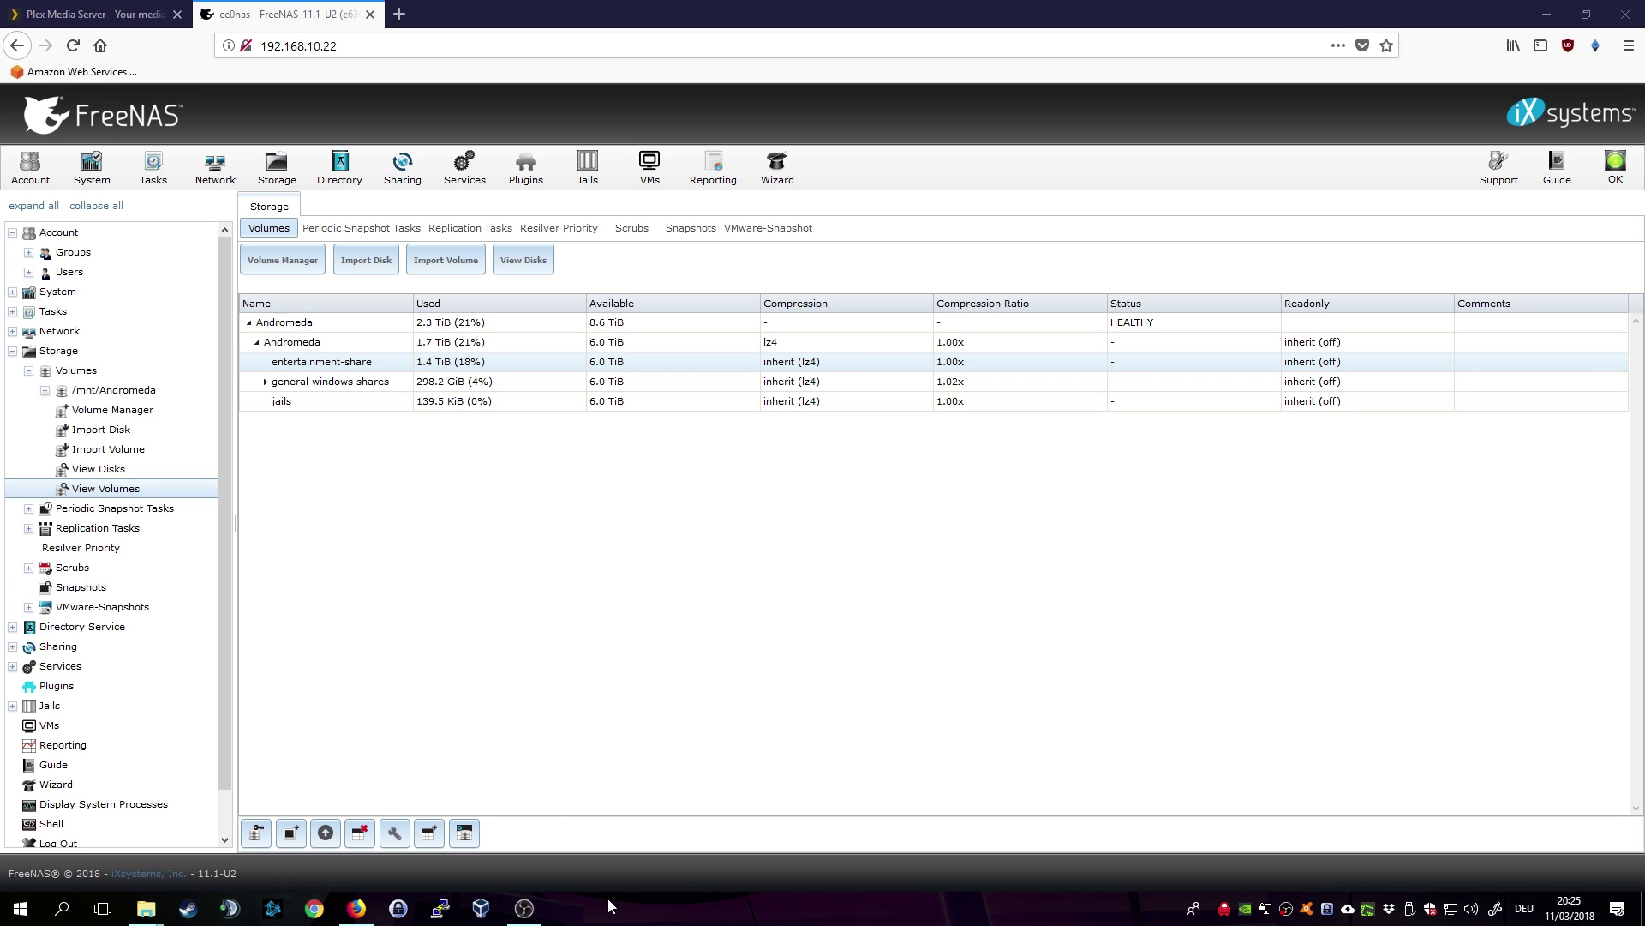
left_click(316, 342)
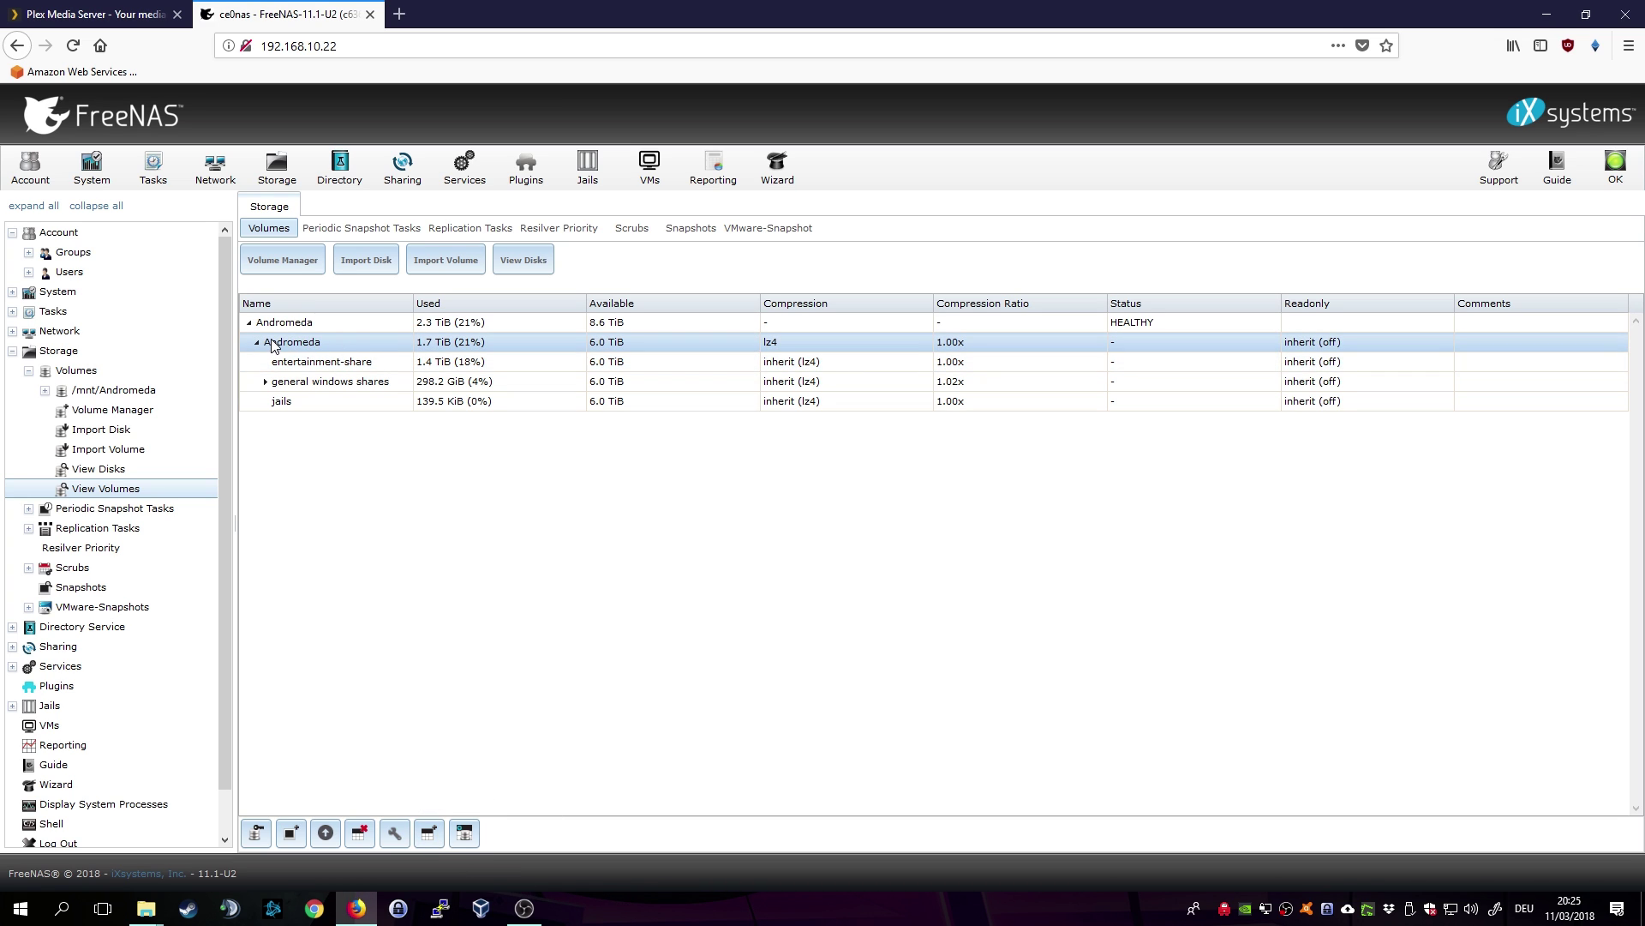
left_click(287, 324)
left_click(291, 343)
left_click(426, 833)
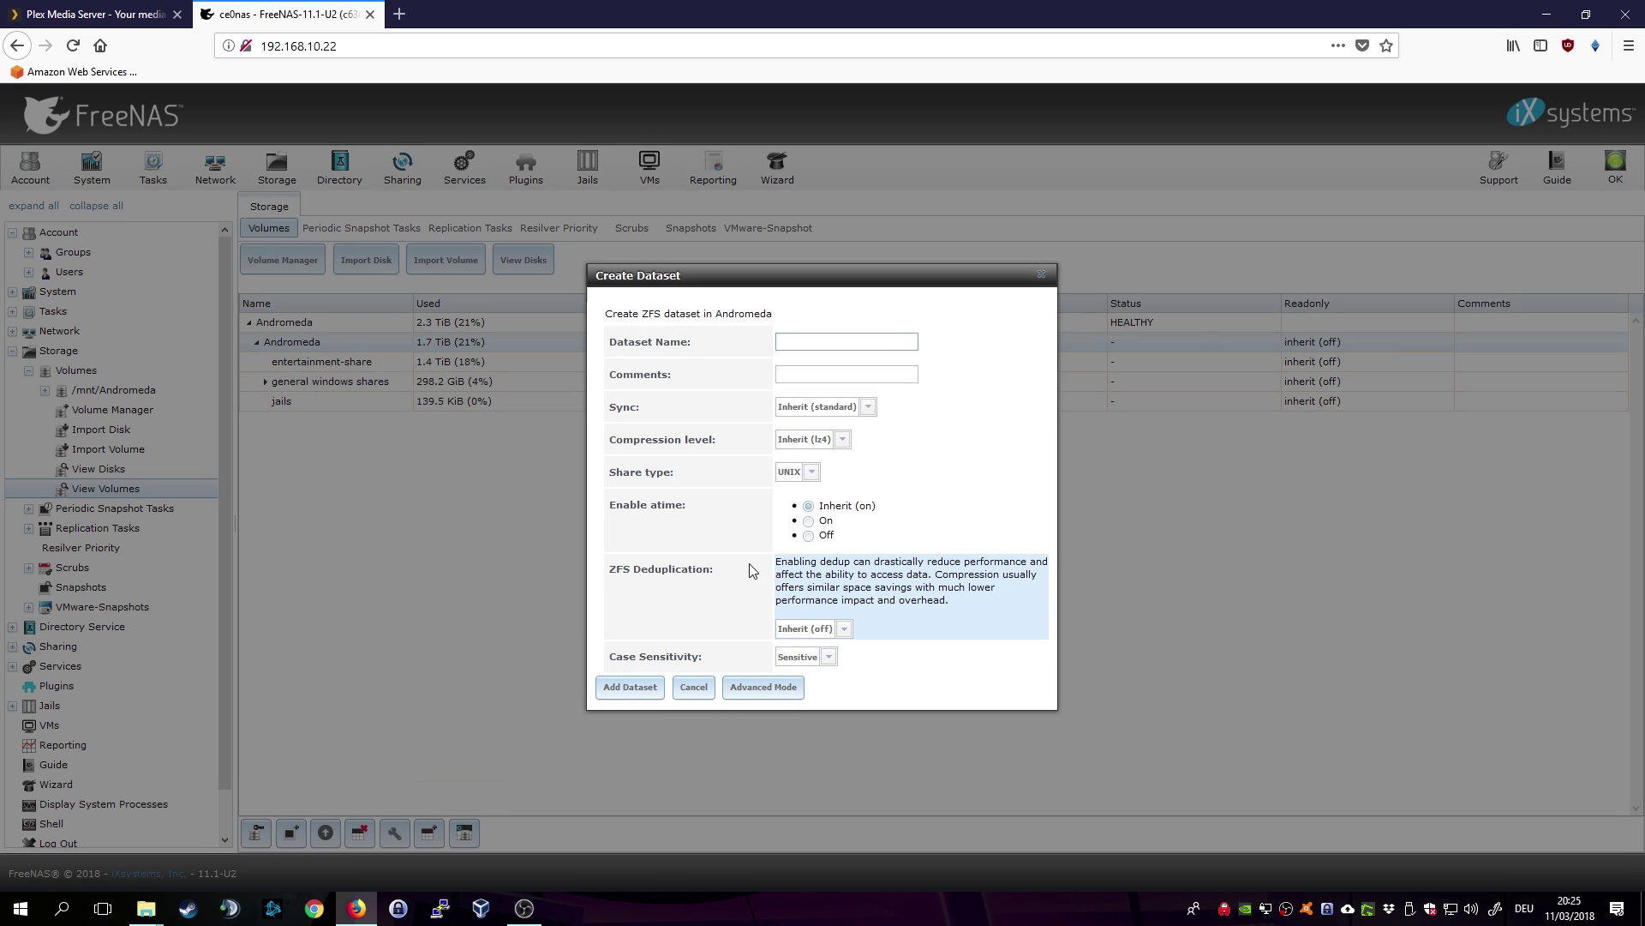
type("enter")
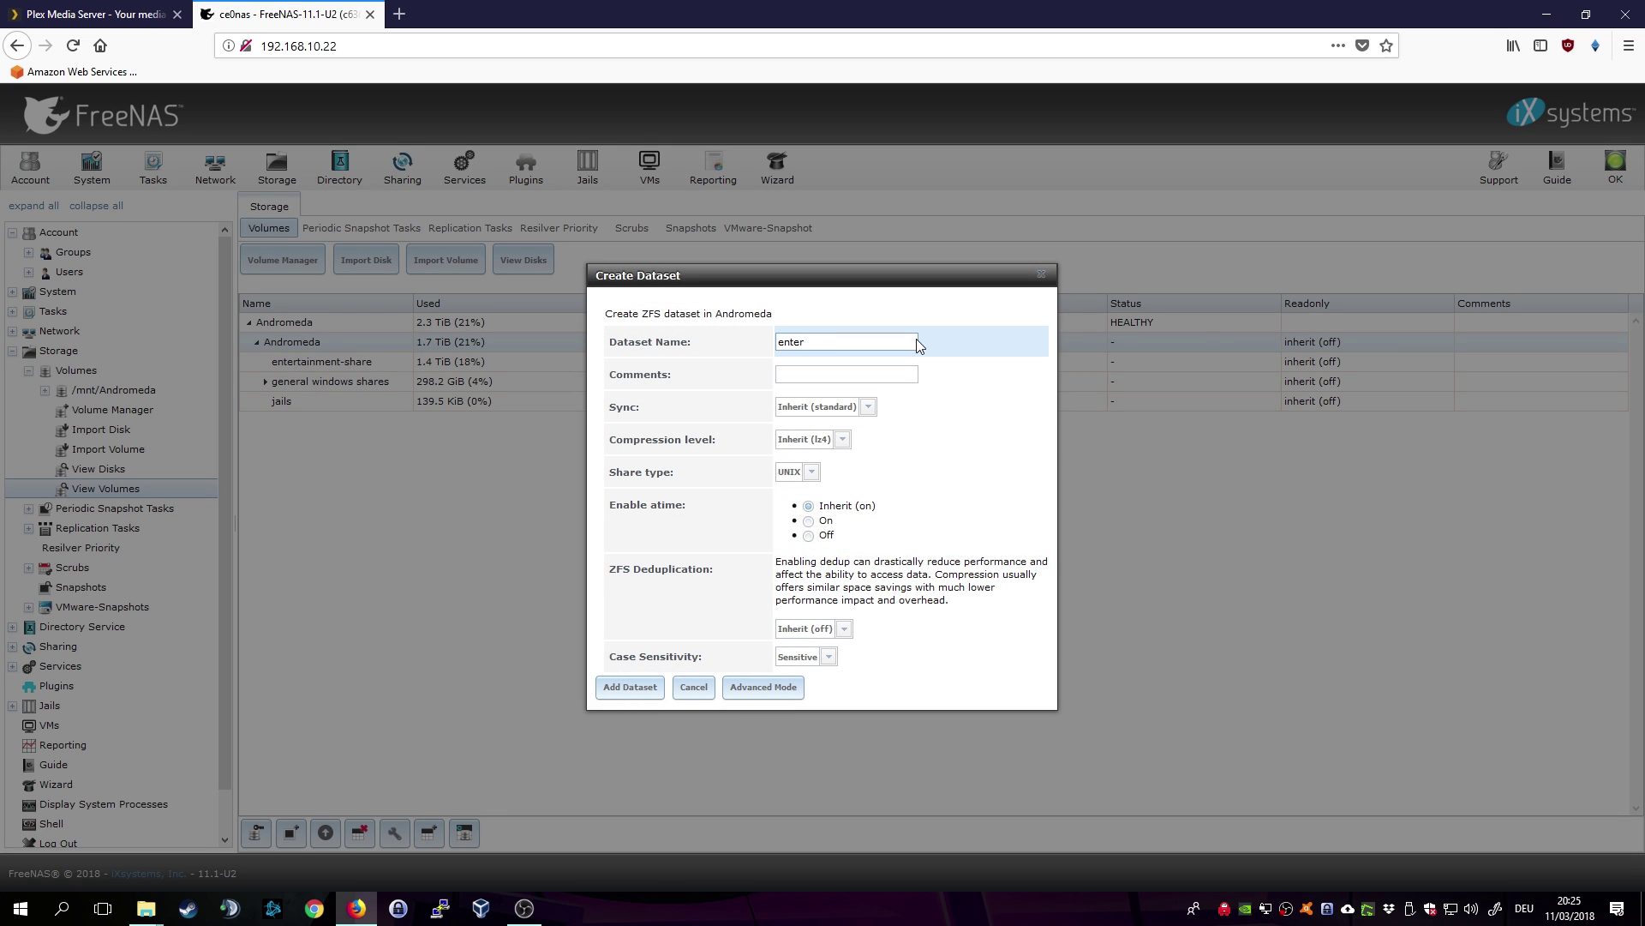
type("tainment-share")
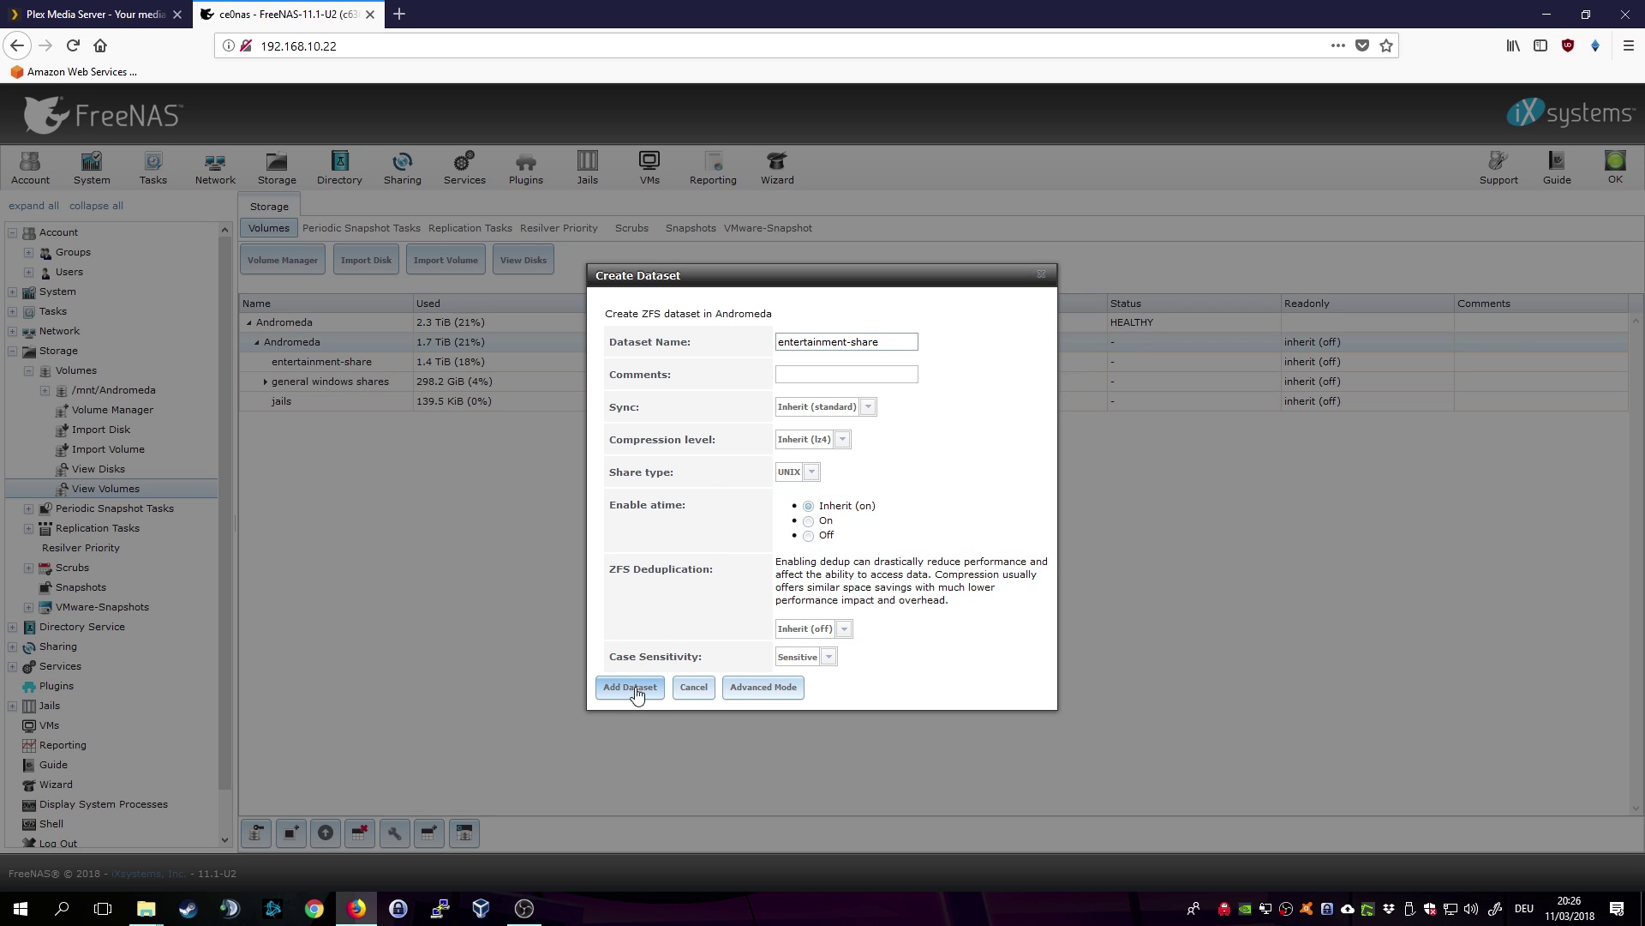
left_click(692, 689)
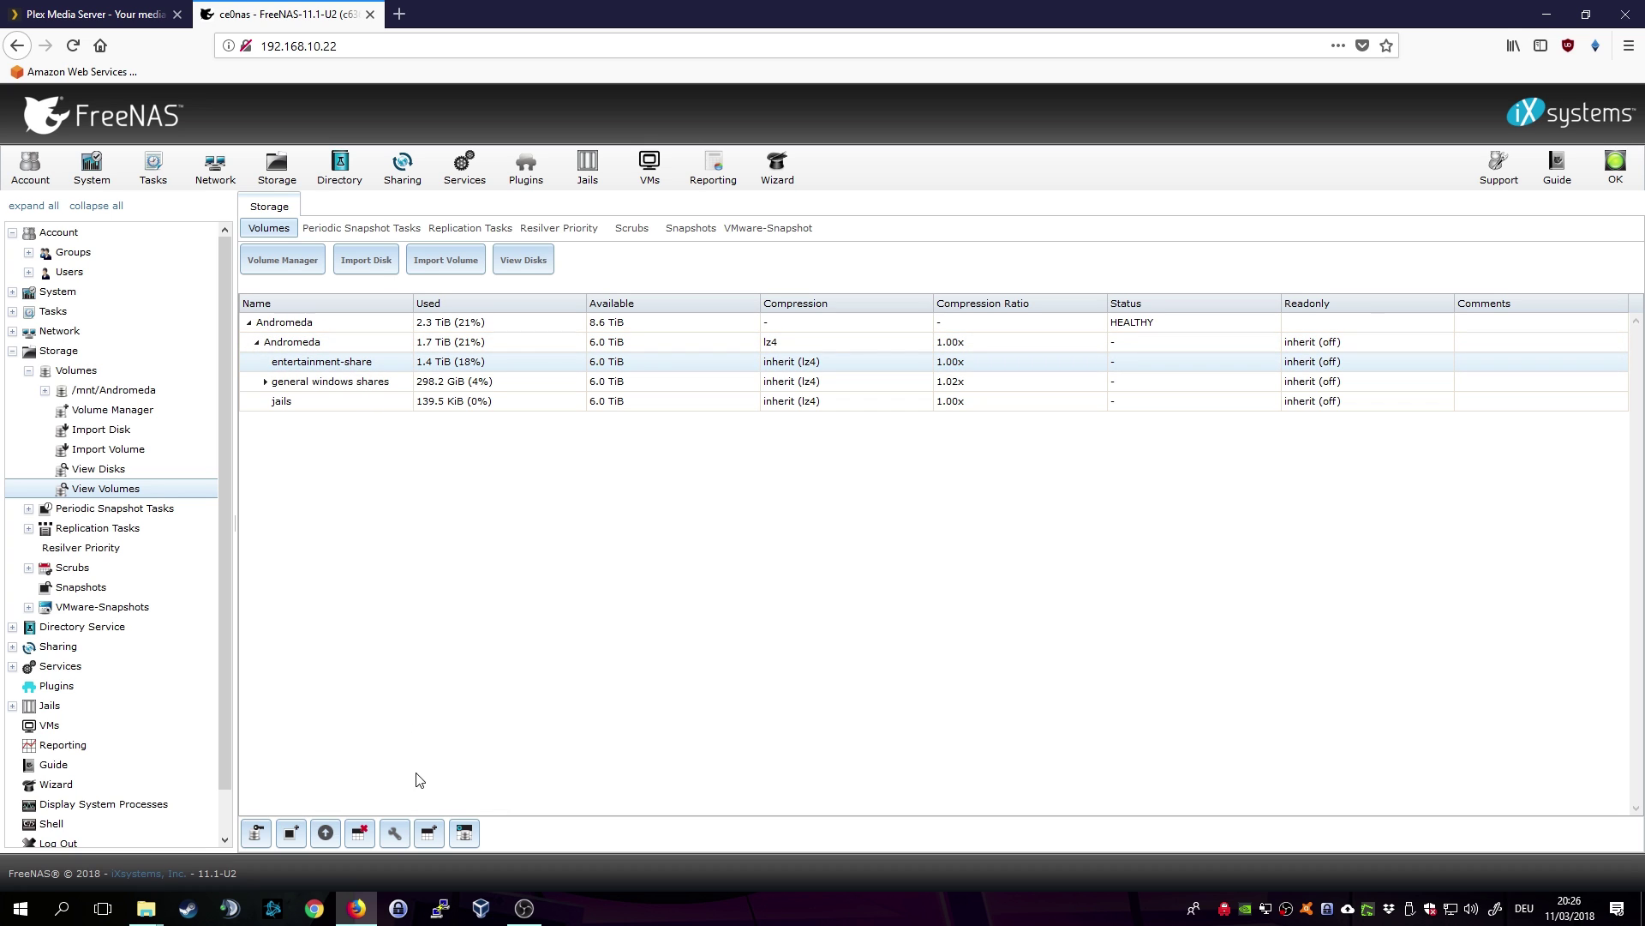
Step: Give entertainment-share full read, write and execute for owner, group and other, recursively
left_click(395, 833)
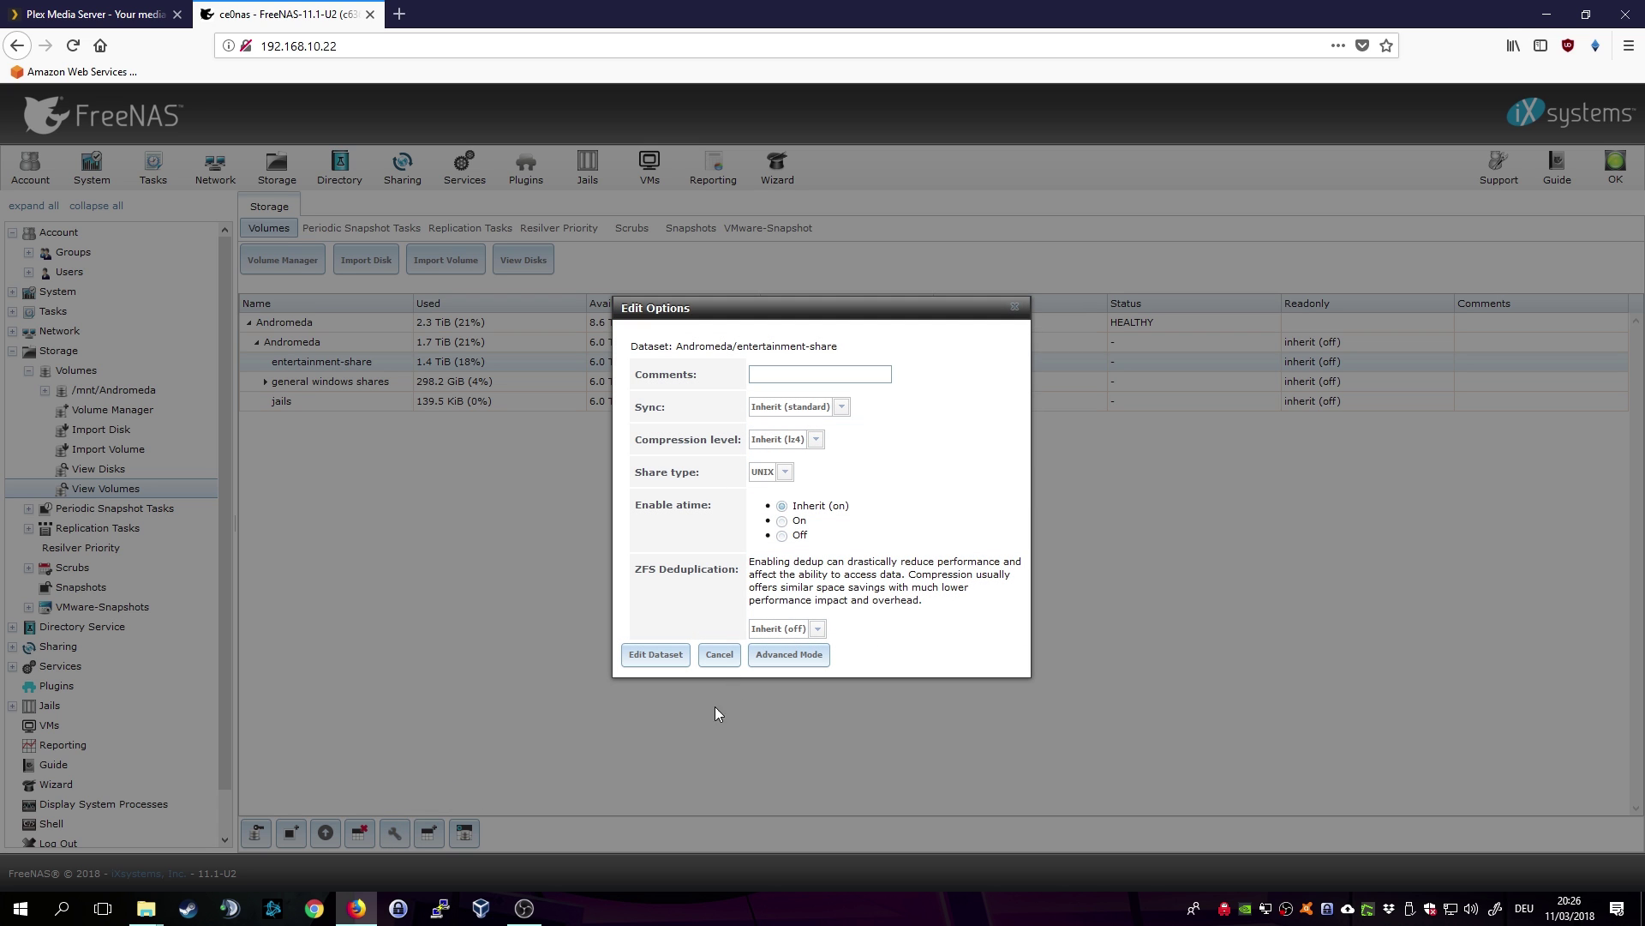
left_click(720, 655)
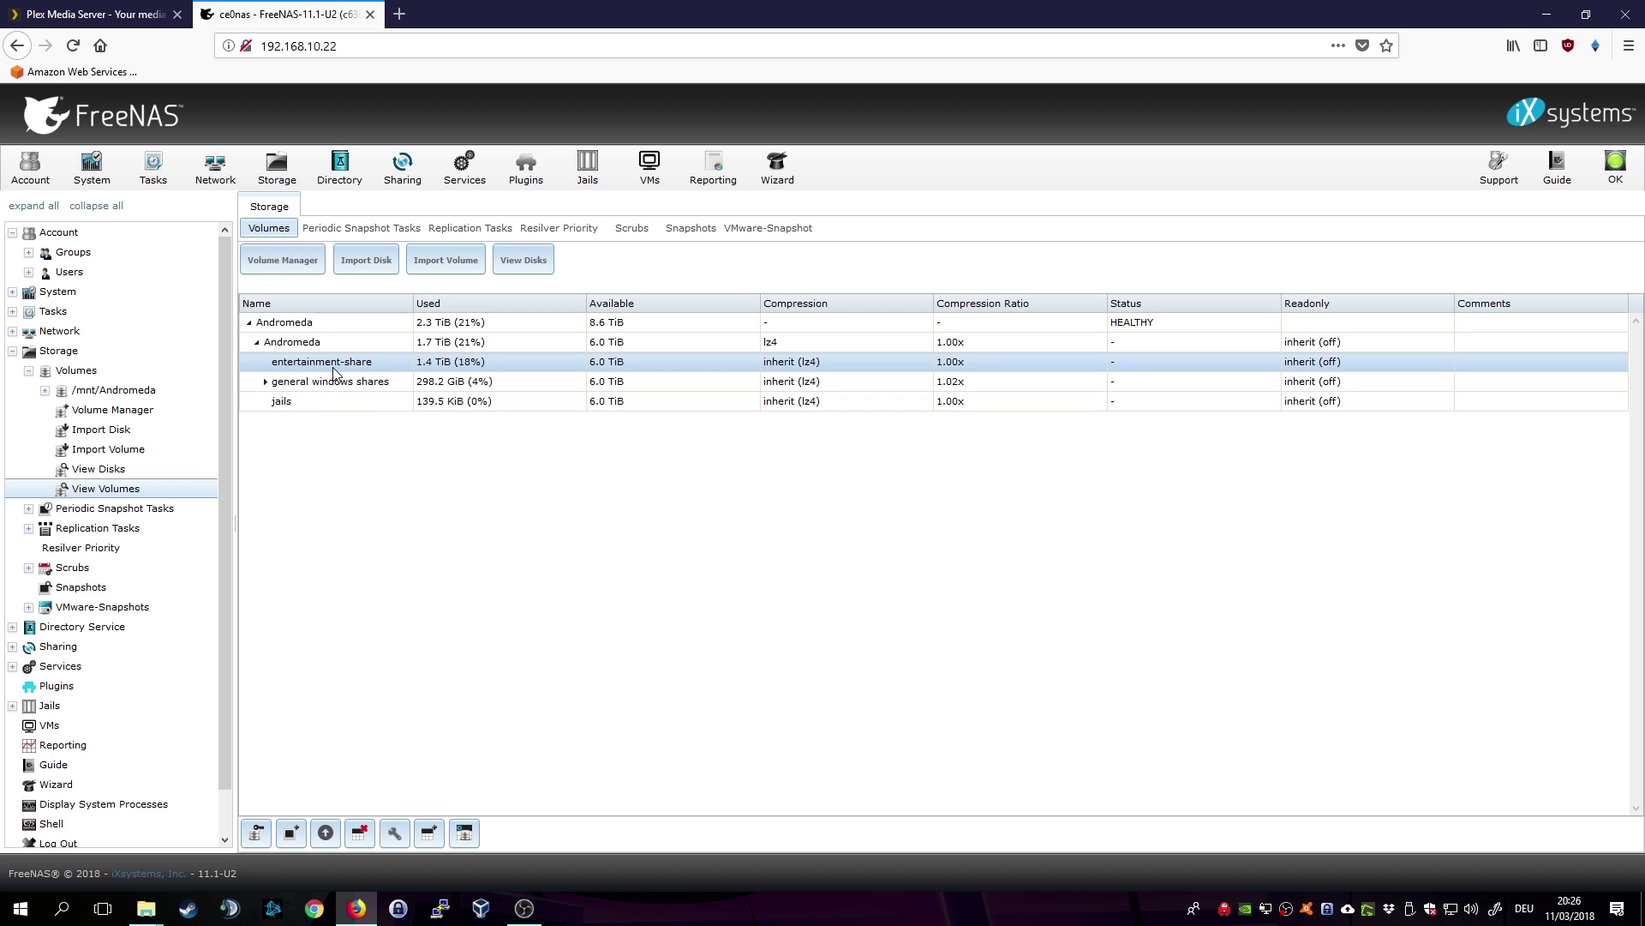
left_click(260, 832)
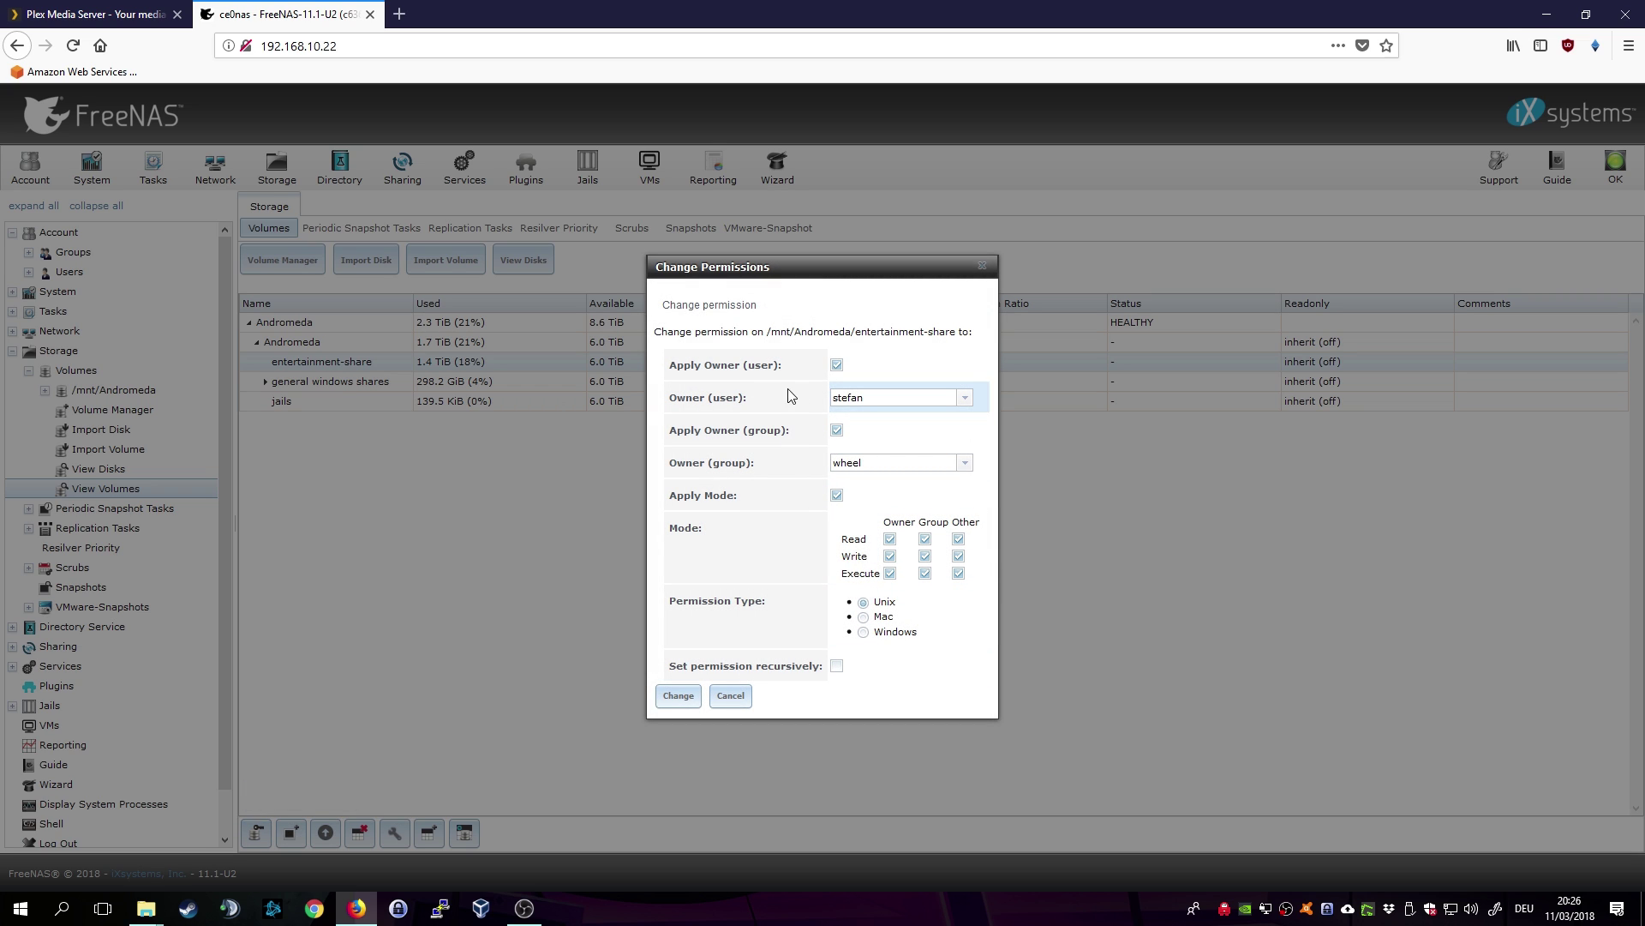
left_click(881, 391)
left_click(847, 409)
left_click(870, 464)
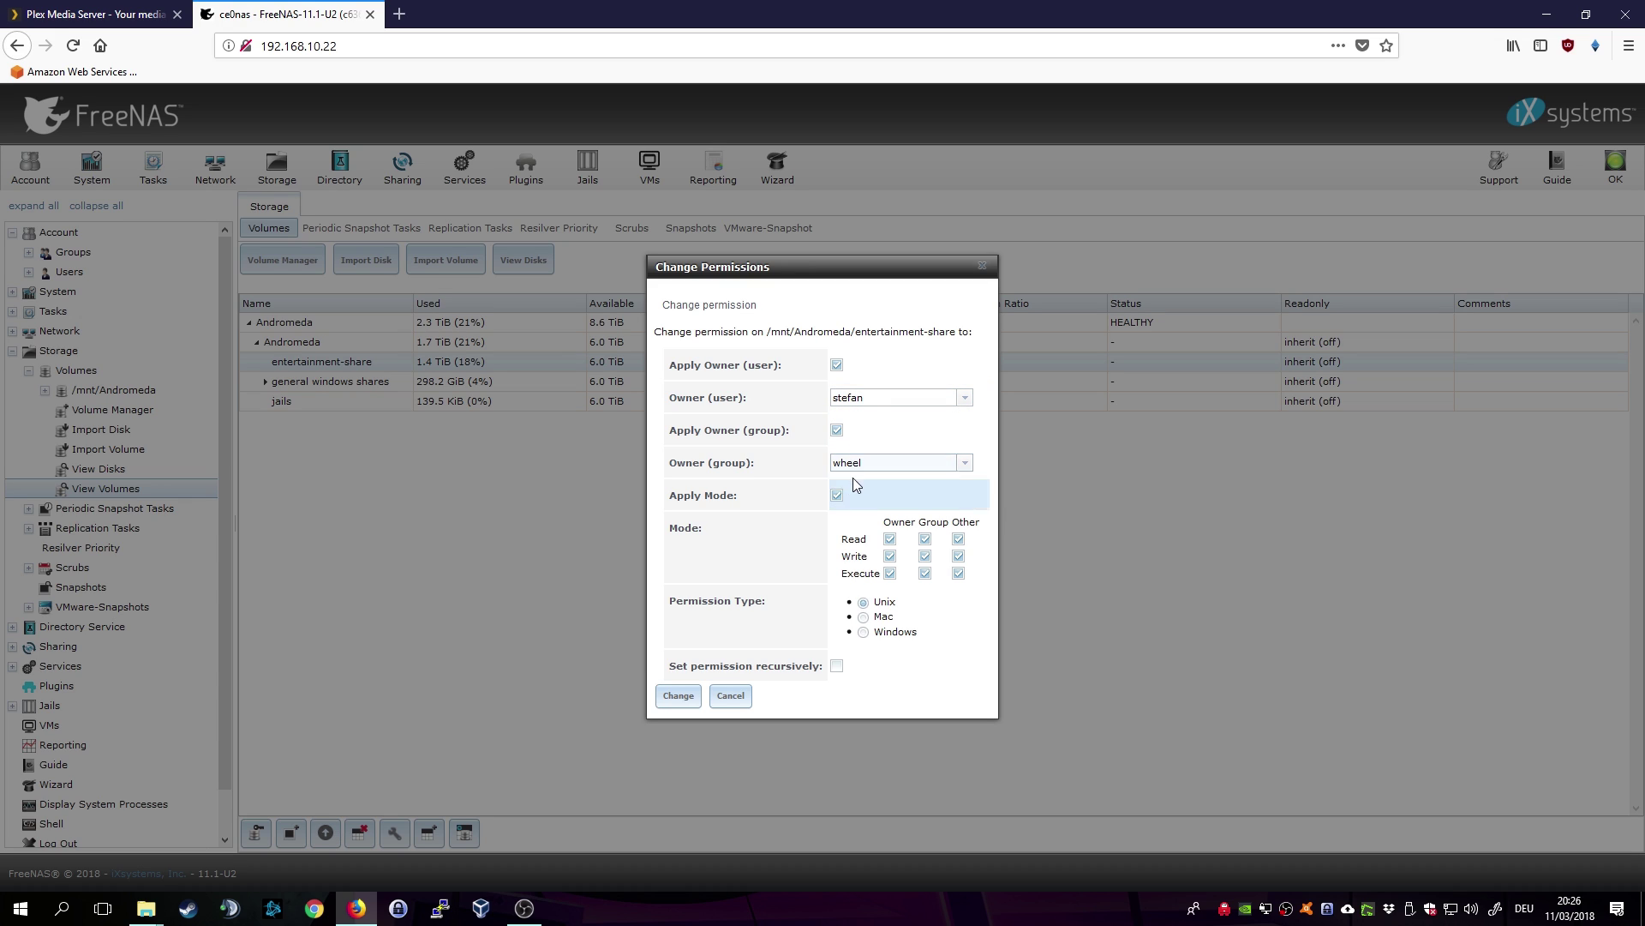
left_click(852, 477)
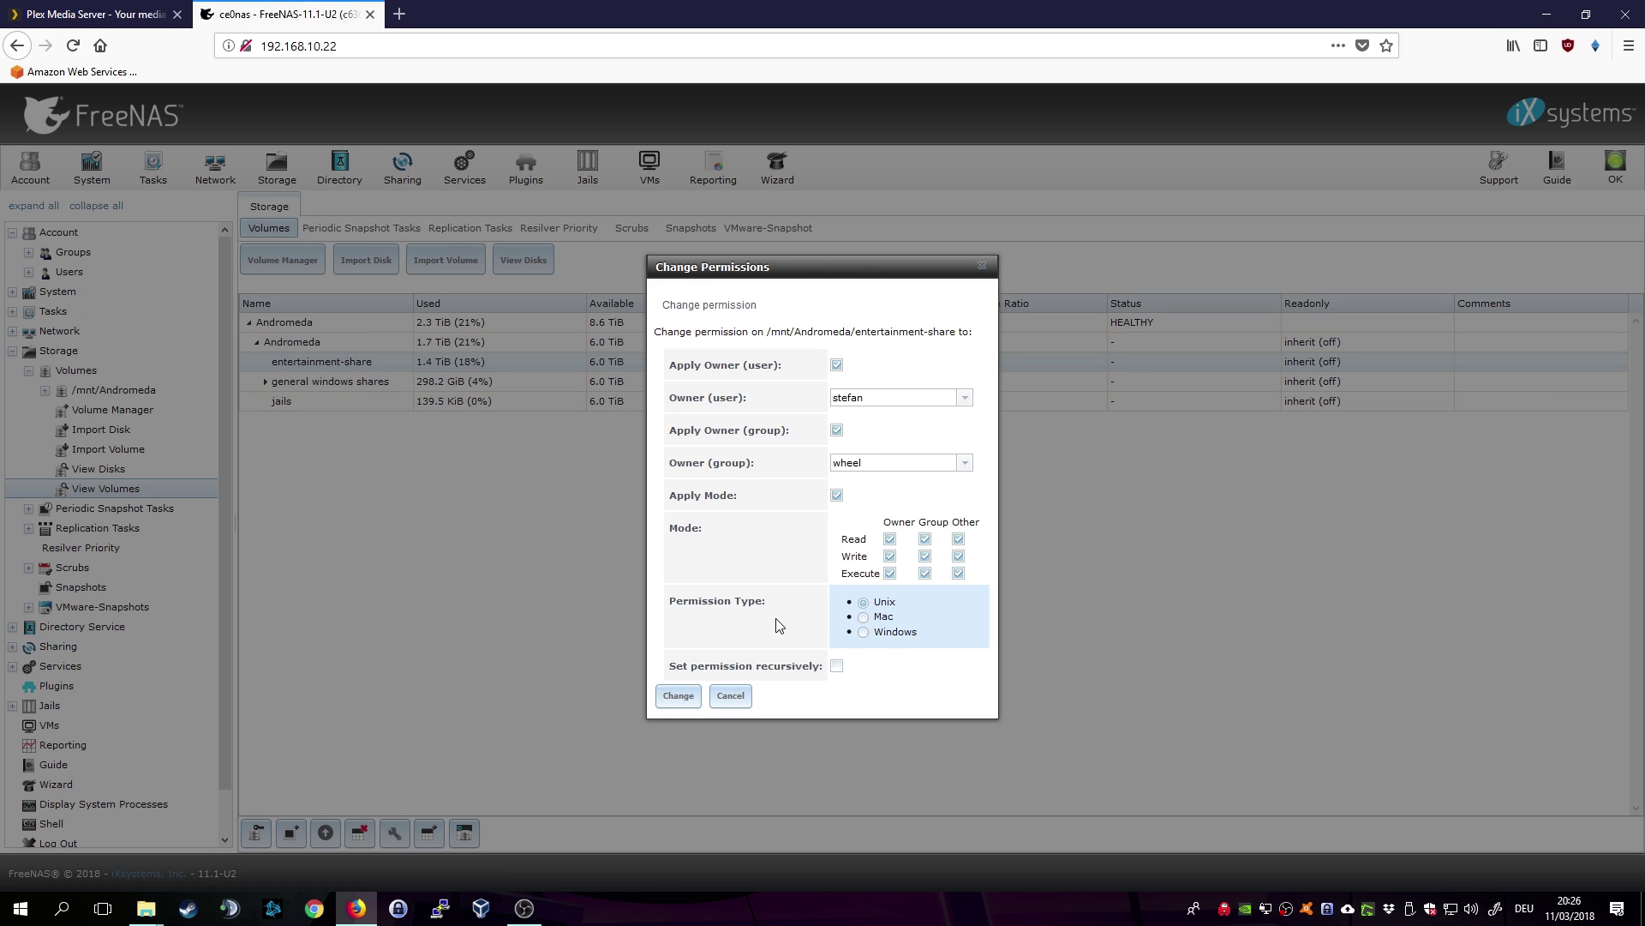
left_click(838, 667)
left_click(679, 696)
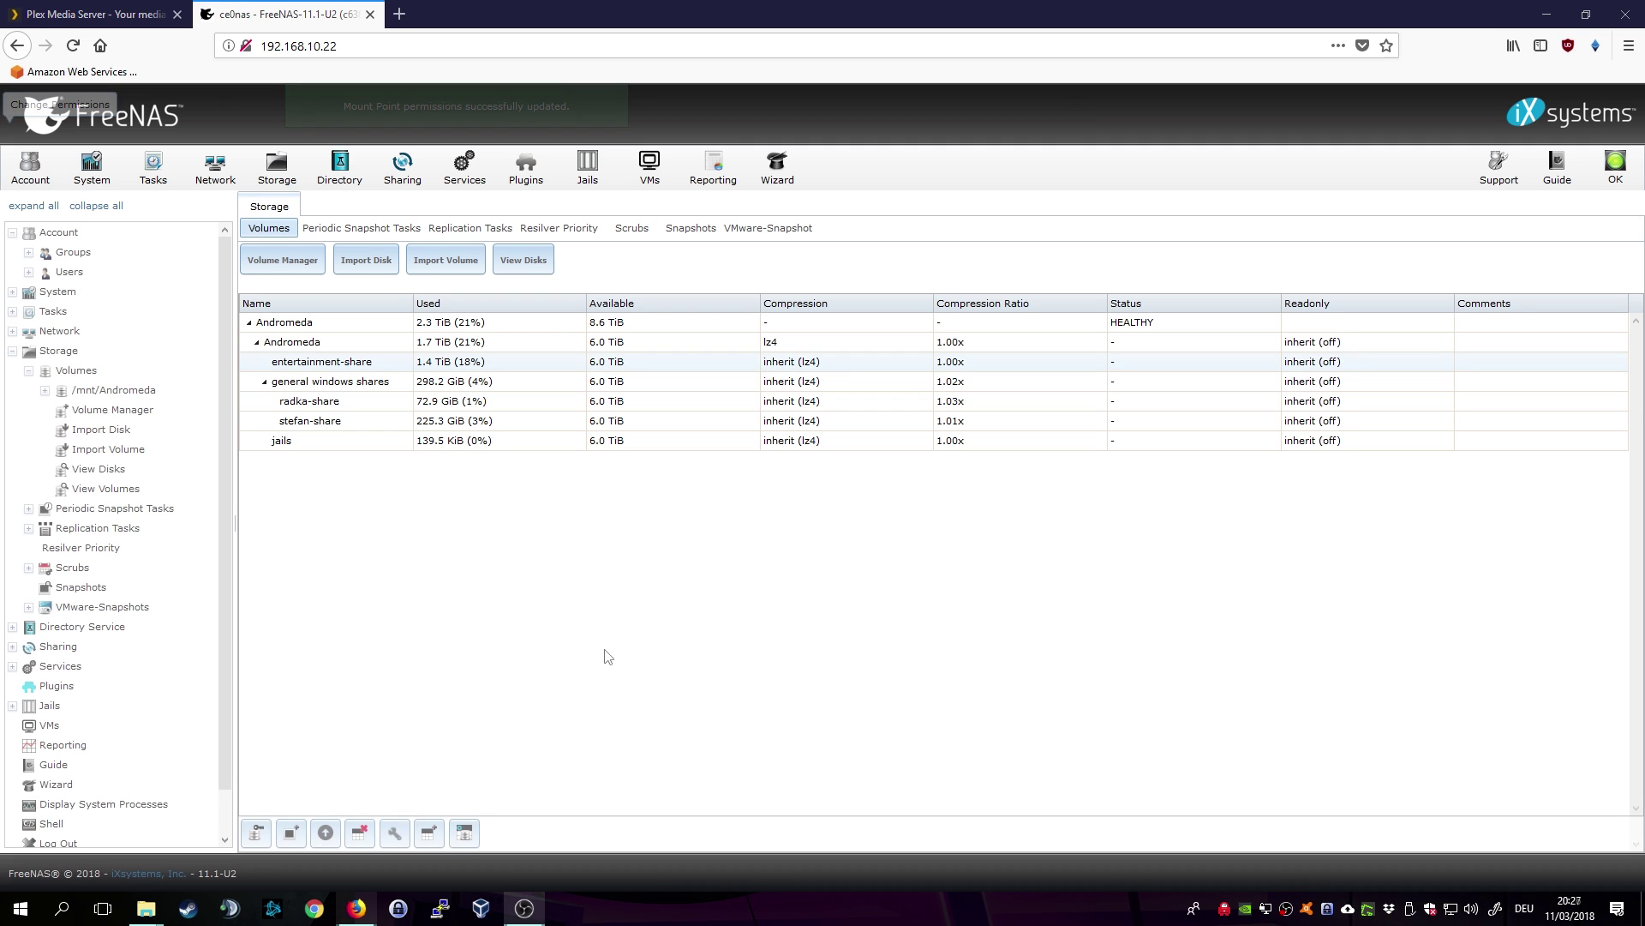
Step: Install PlexMediaServer version 1.10.1.4602 from the available plugins list
left_click(29, 370)
left_click(12, 350)
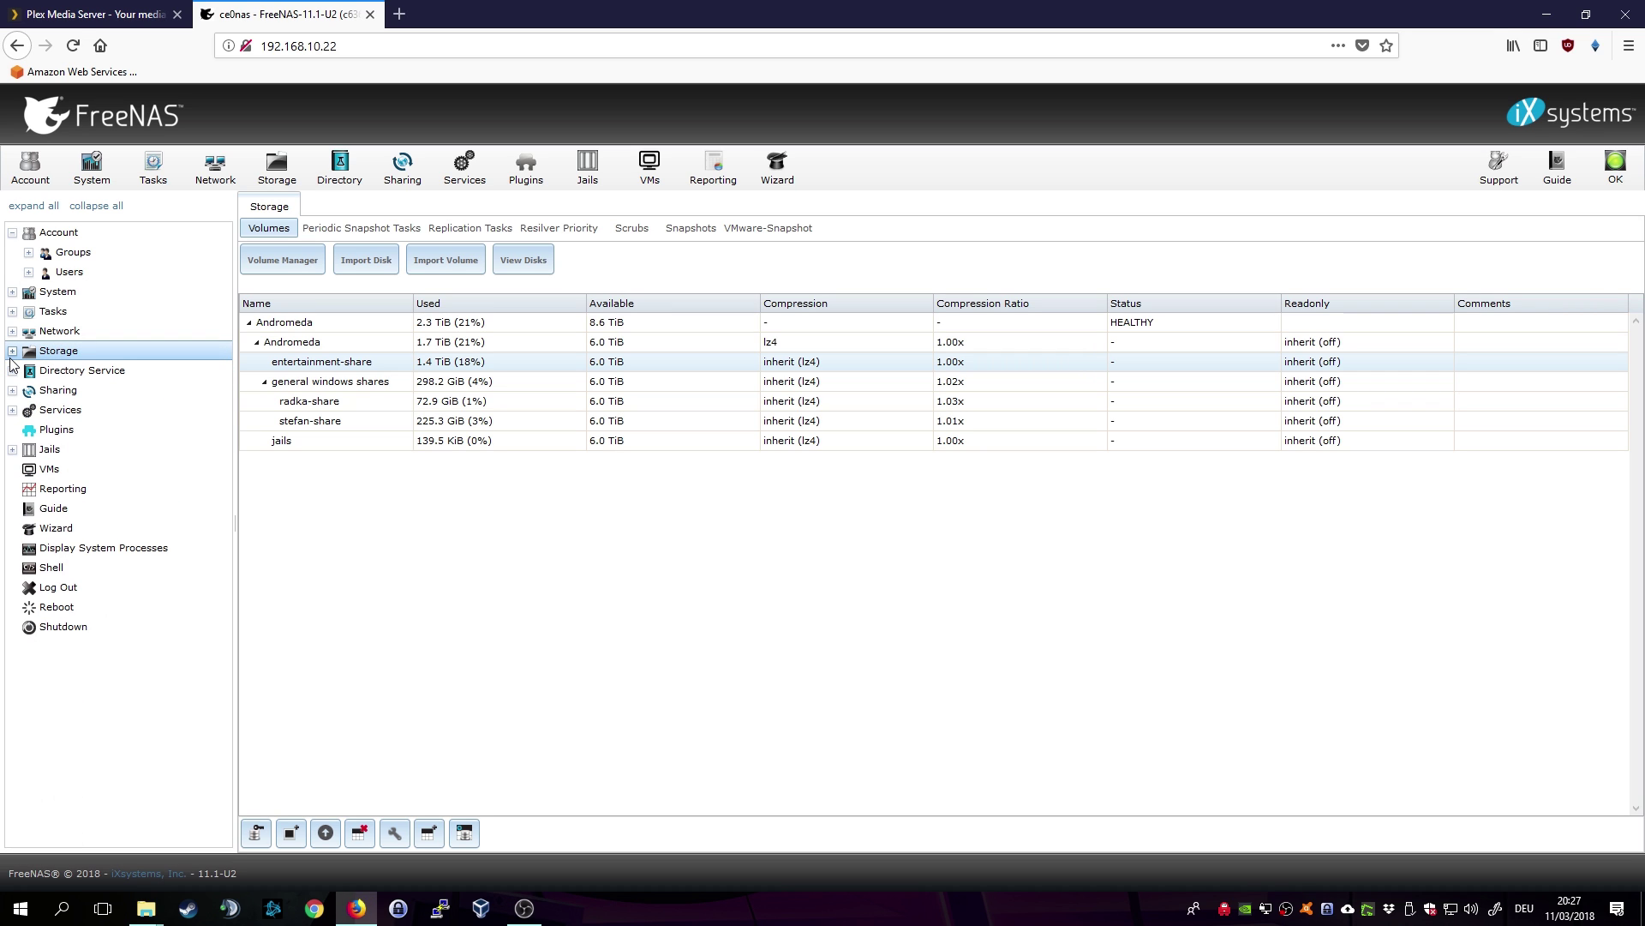
left_click(54, 431)
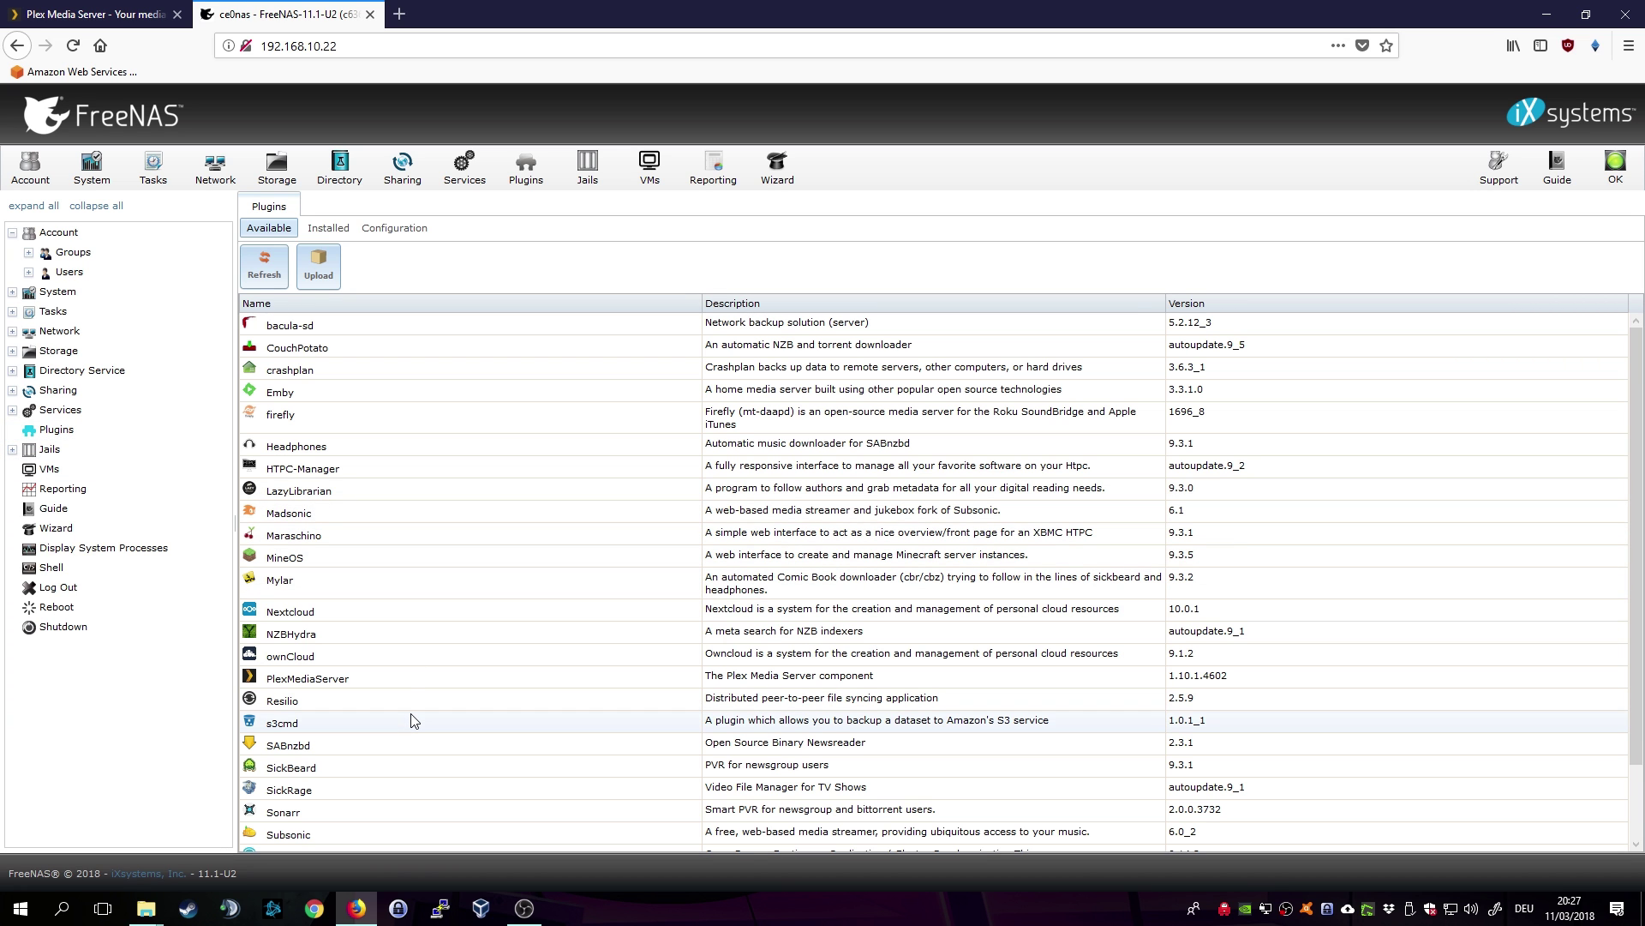
left_click(405, 681)
left_click(262, 829)
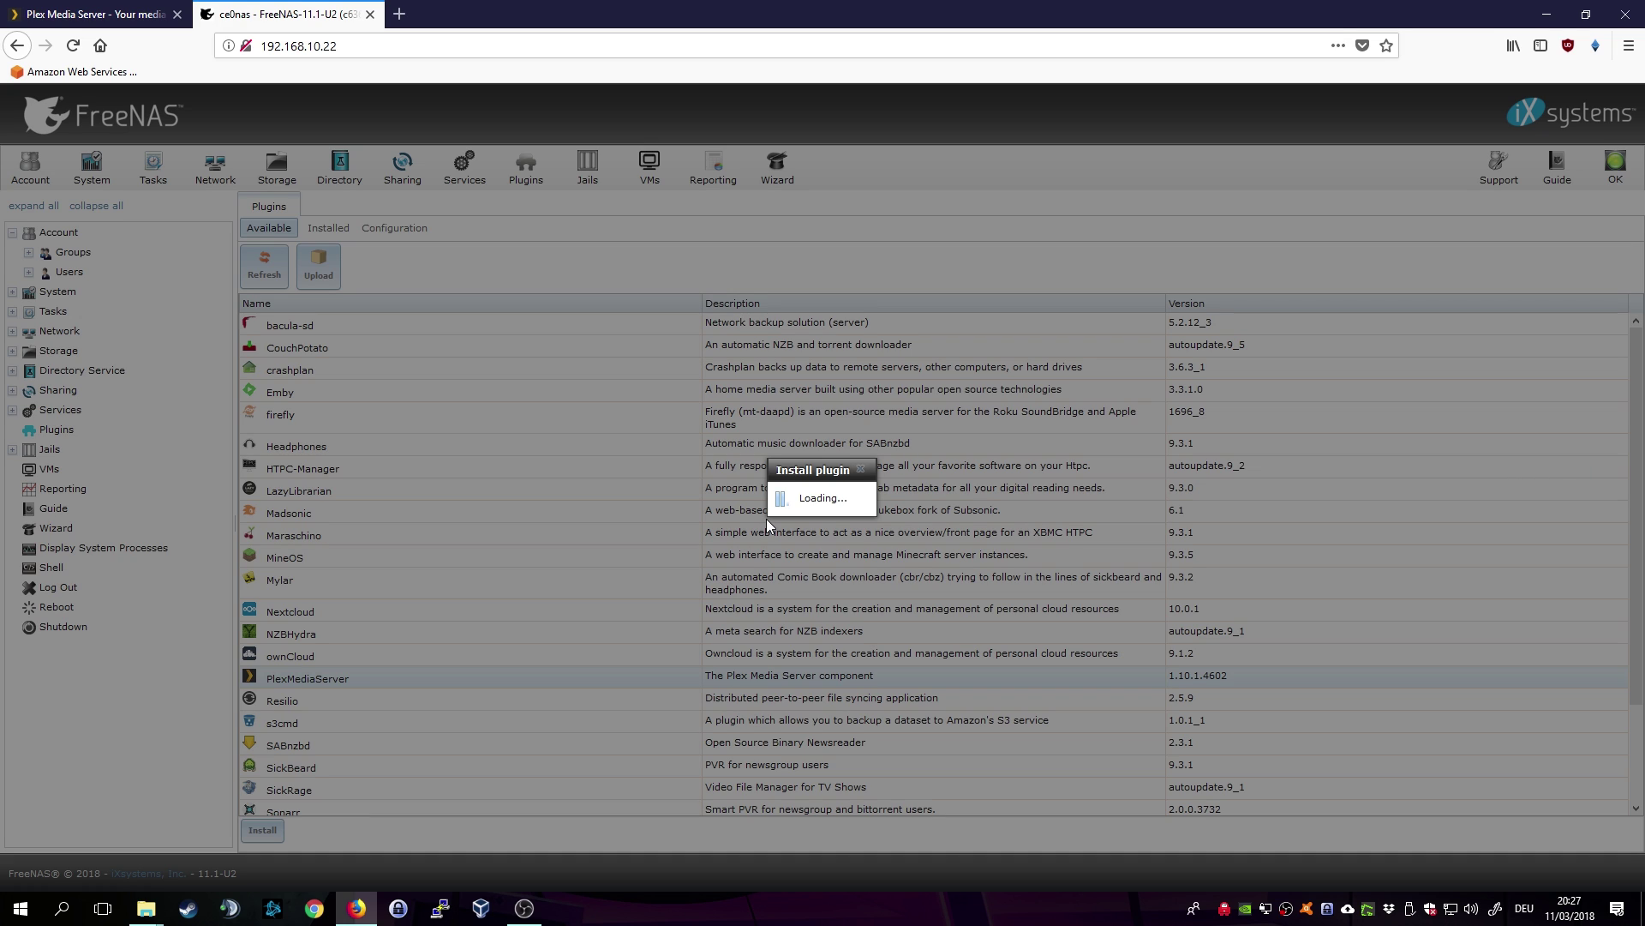
left_click(699, 514)
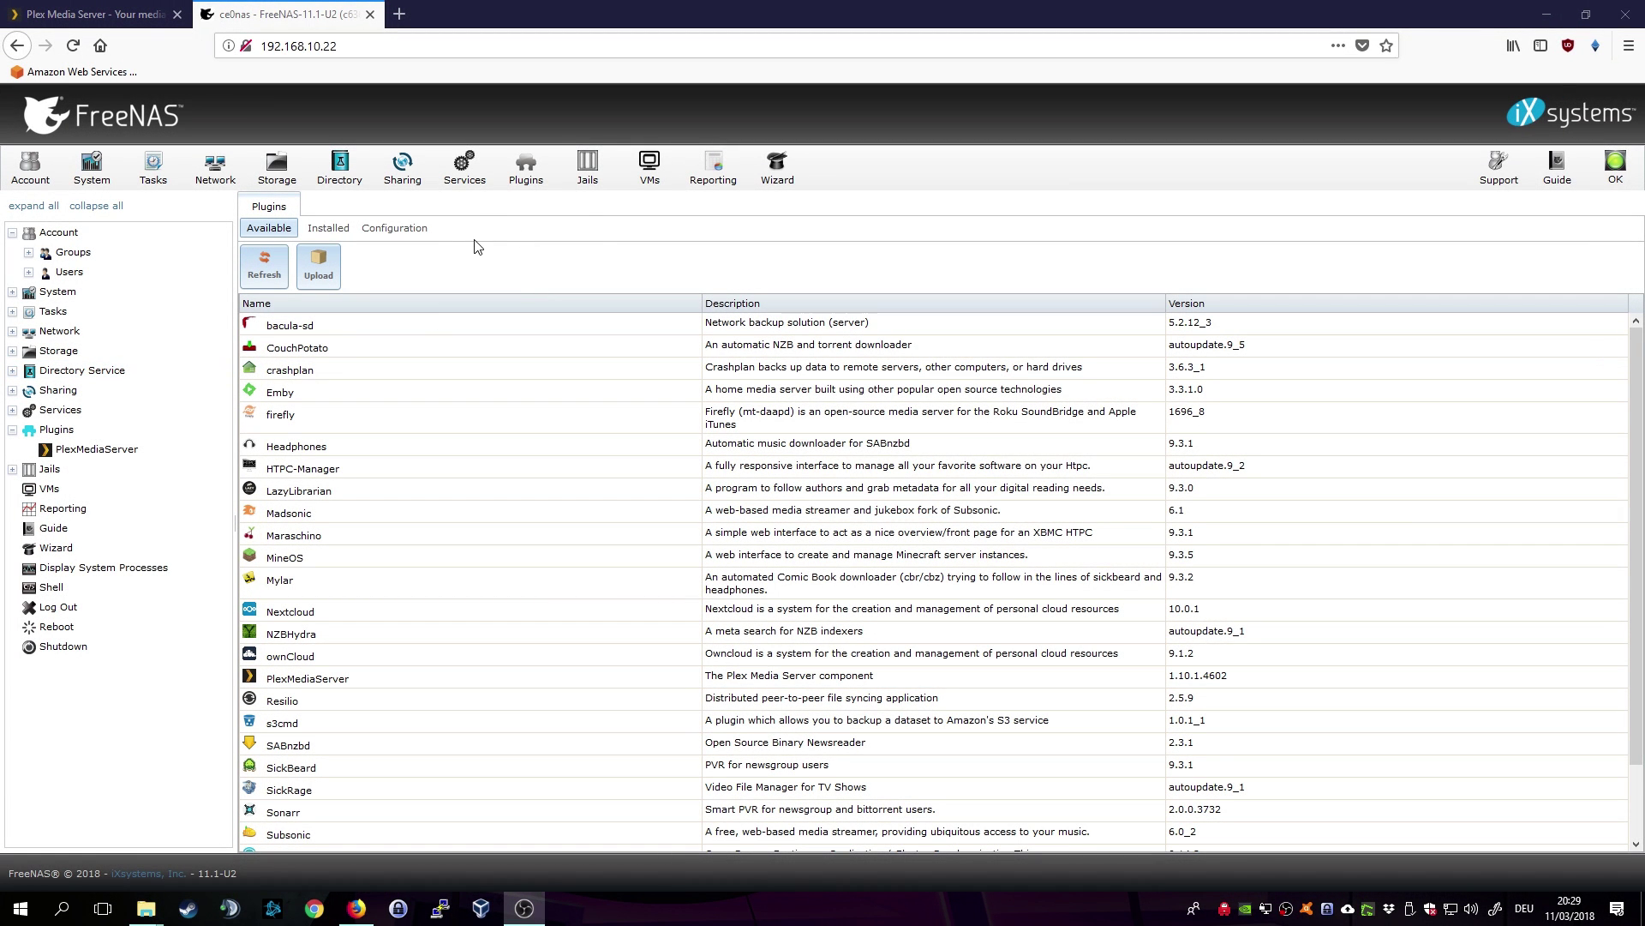
Step: Edit jail plexmediaserver_1 so its IPv4 address is 192.168.10.23 instead of 192.168.10.1
left_click(576, 185)
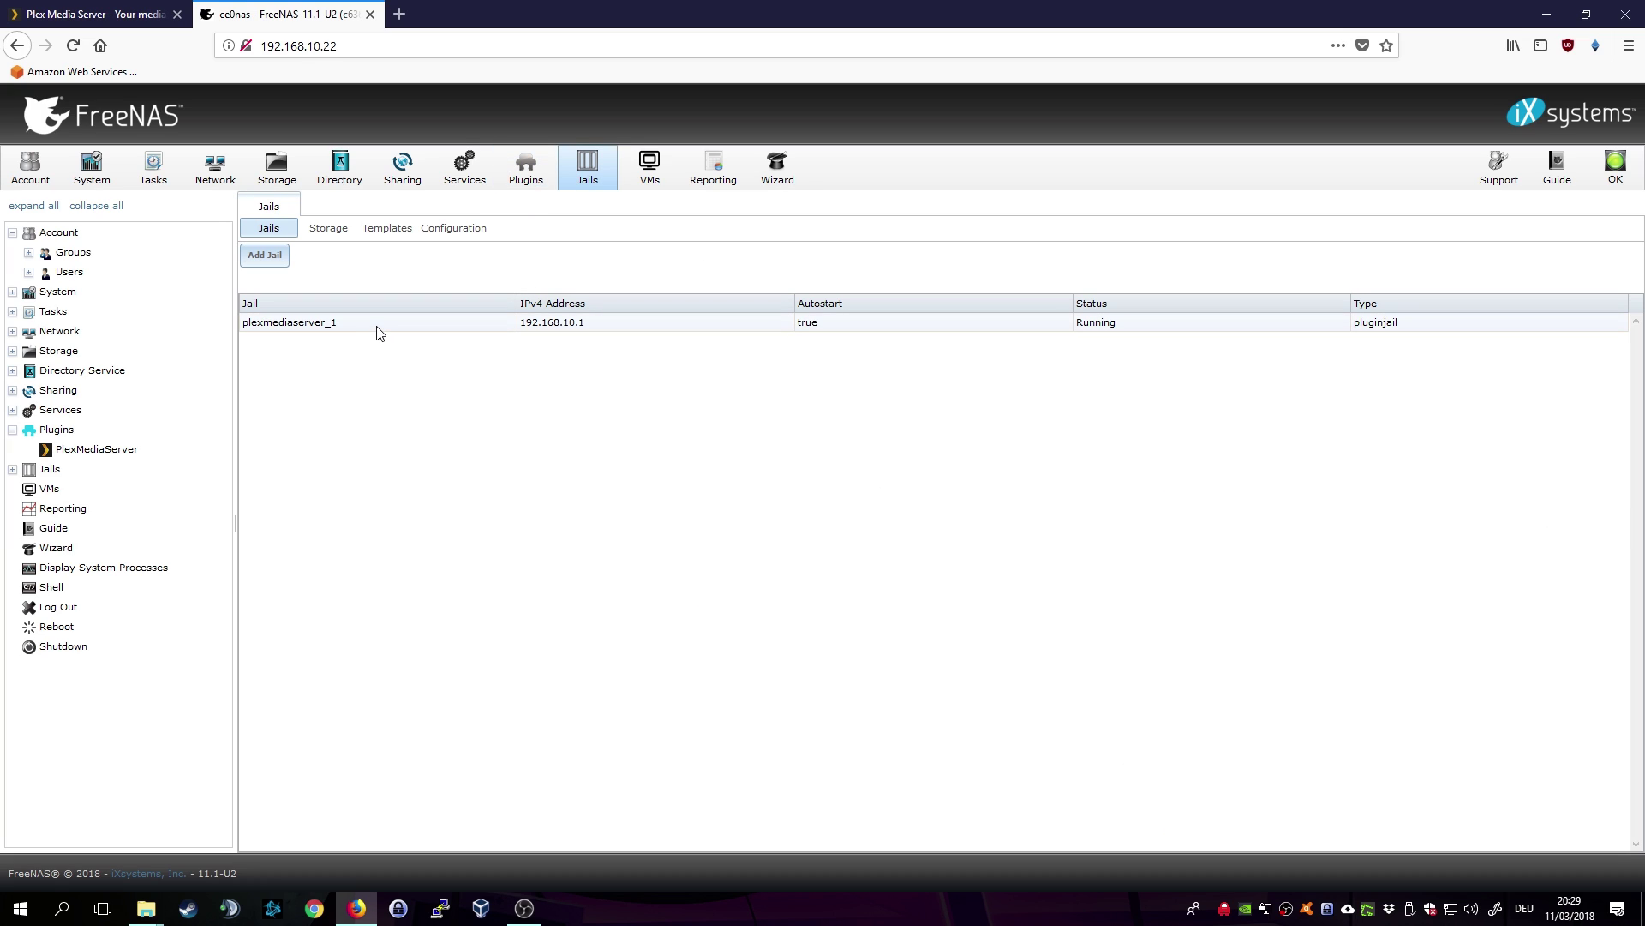
left_click(377, 326)
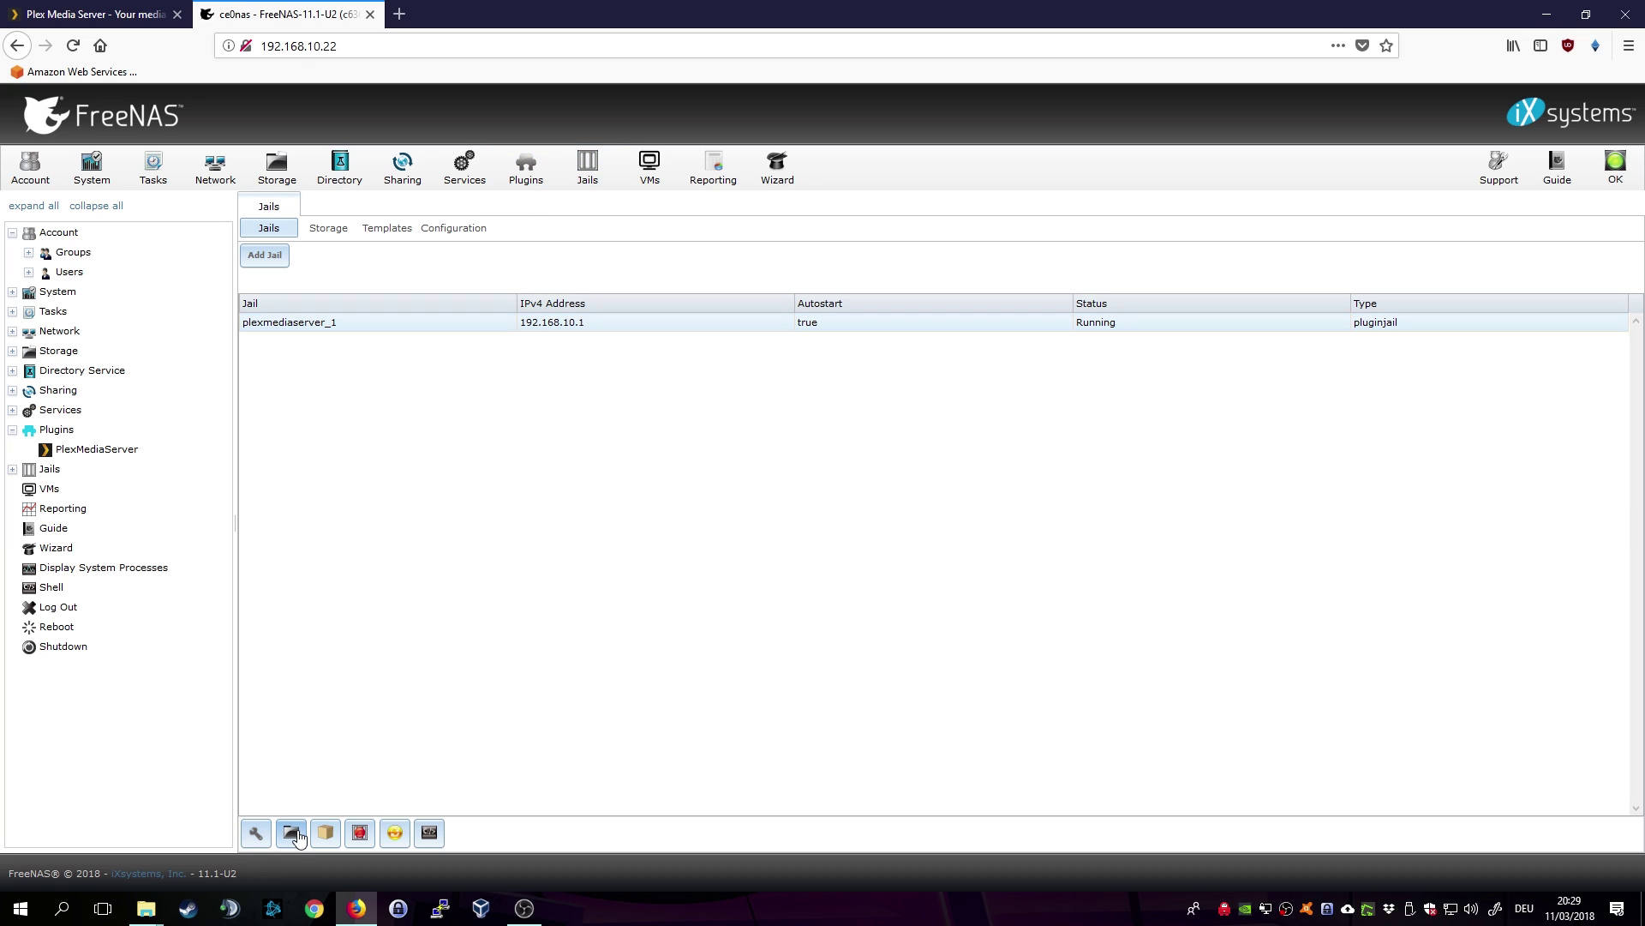
left_click(273, 831)
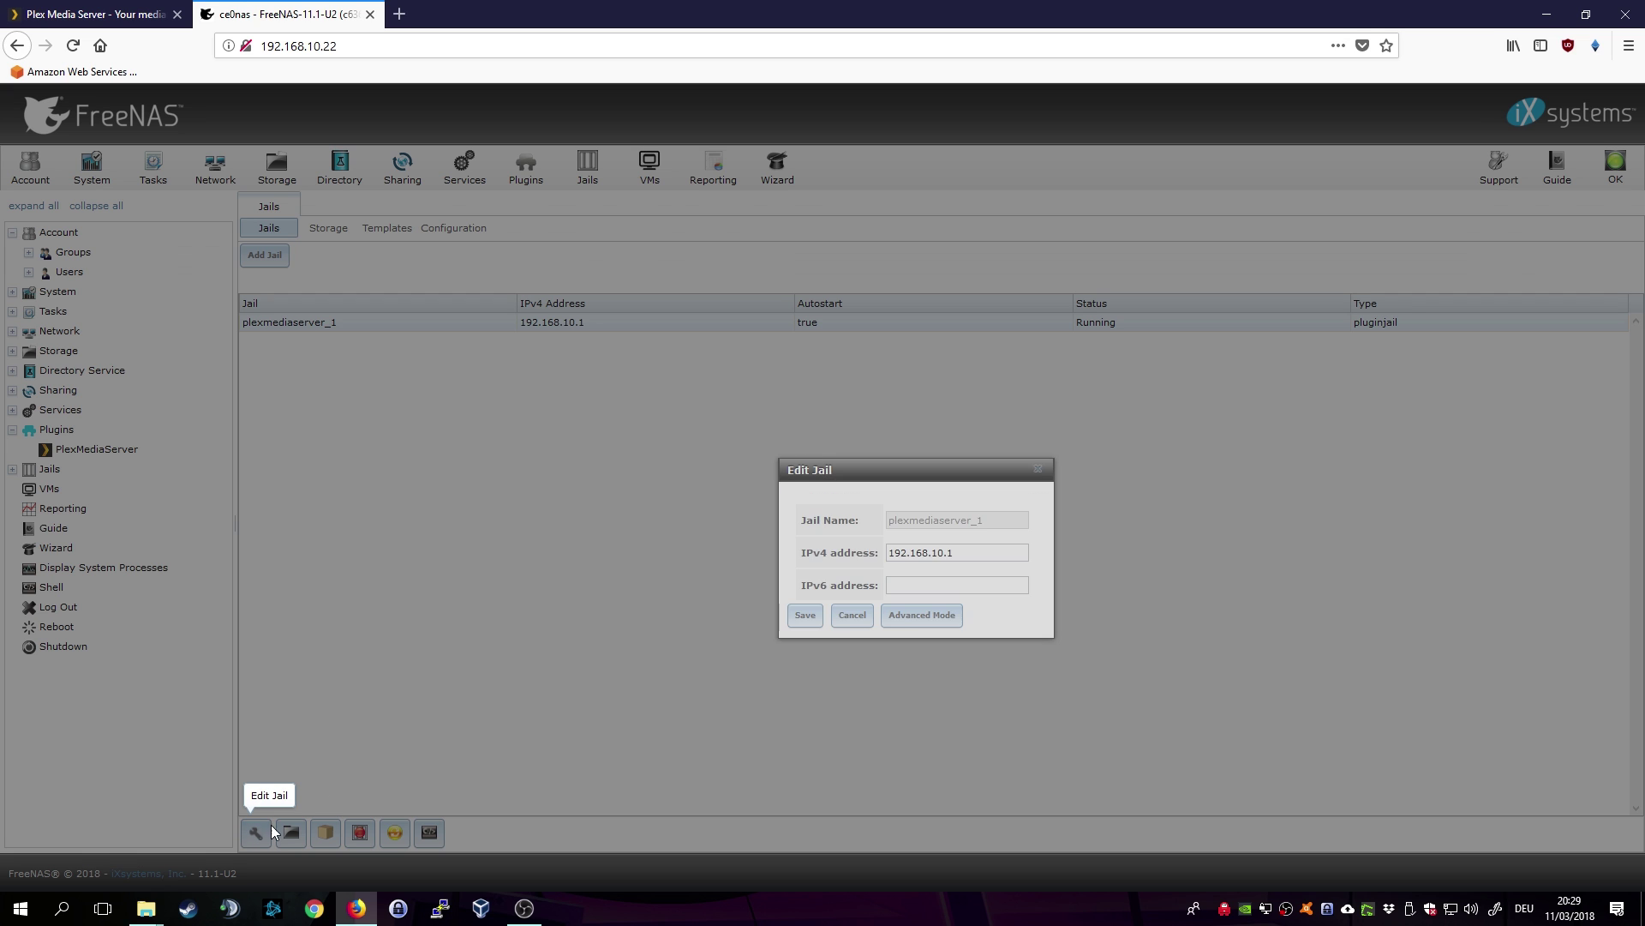
double_click(850, 492)
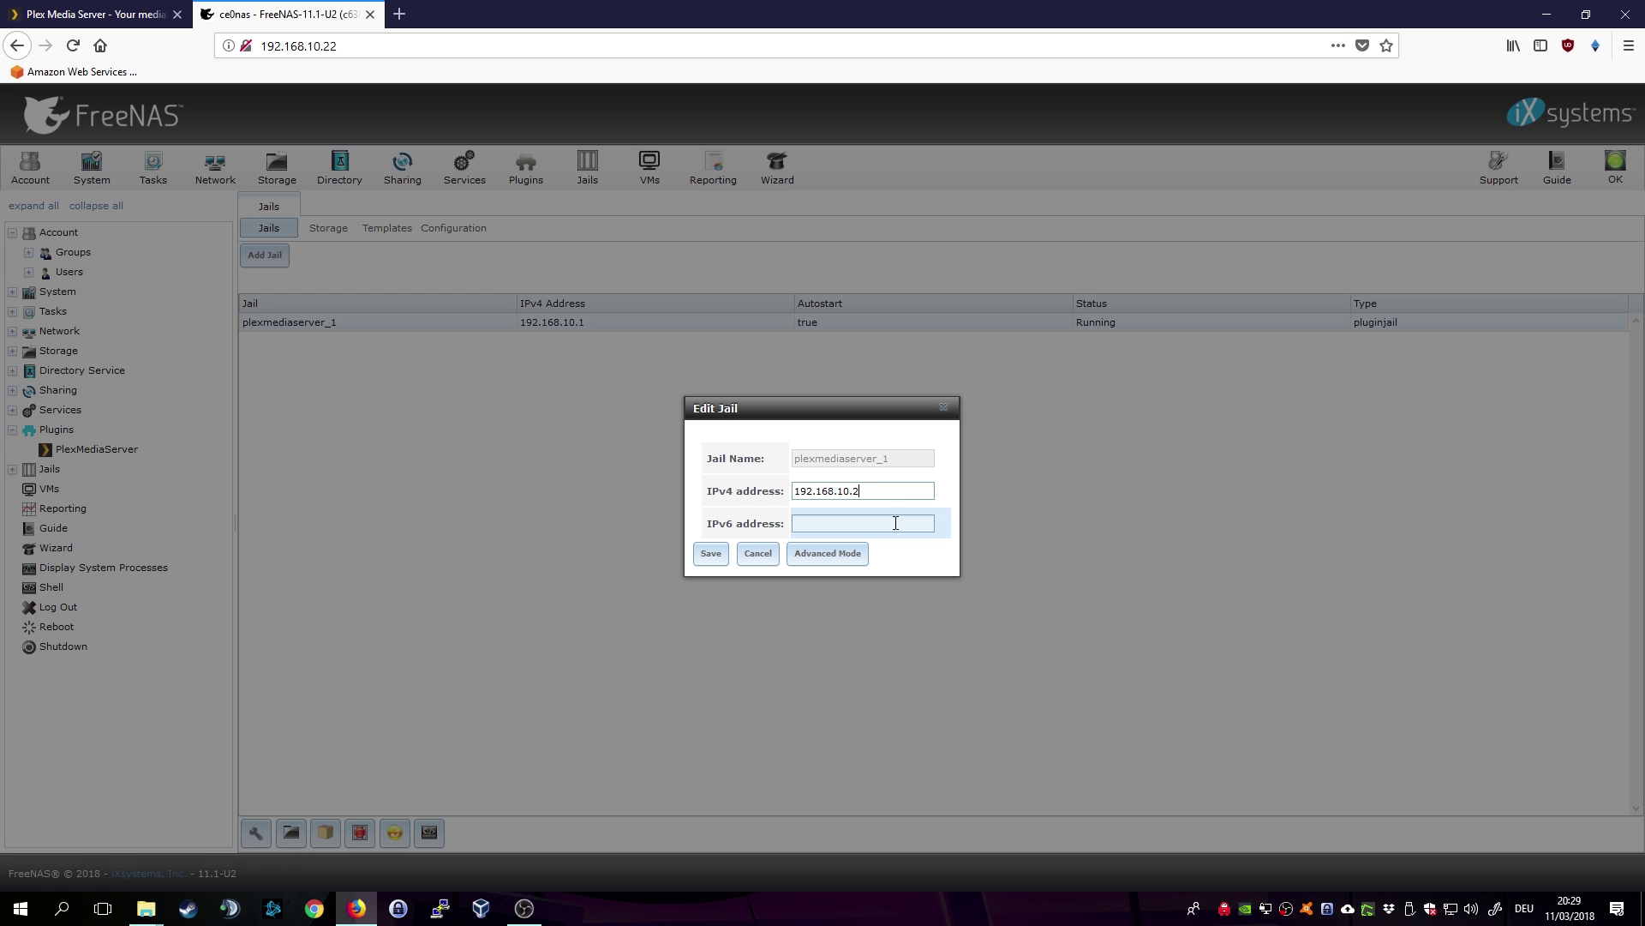
left_click(711, 554)
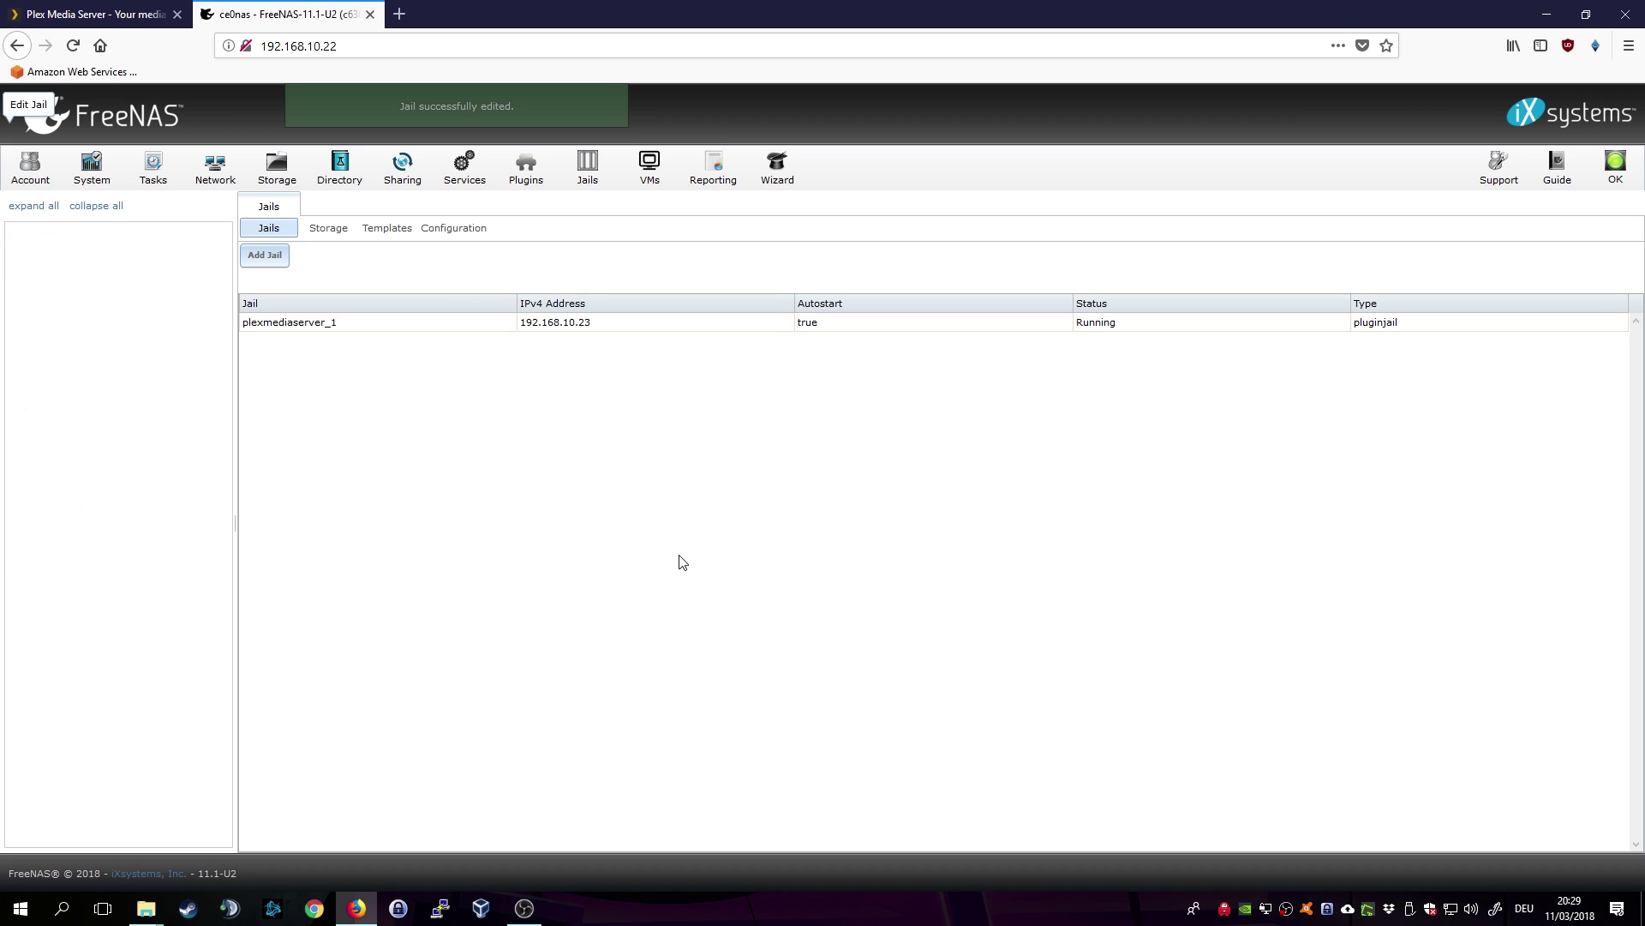
Step: Begin a new jail storage mapping targeting the plexmediaserver_1 jail
left_click(331, 237)
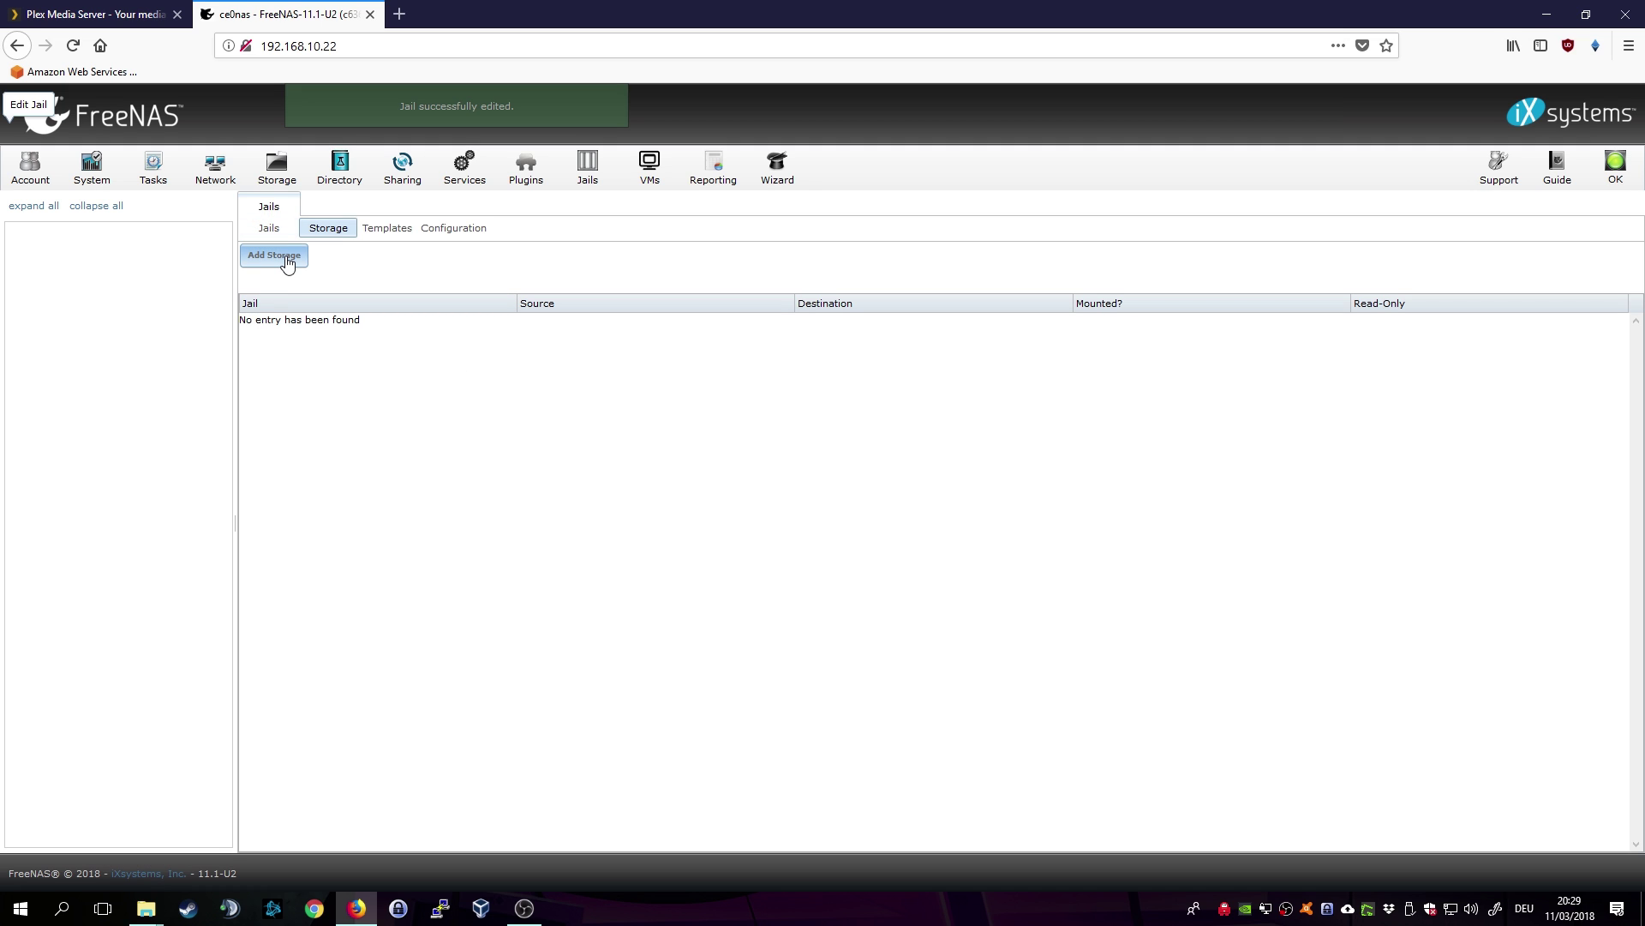
left_click(286, 256)
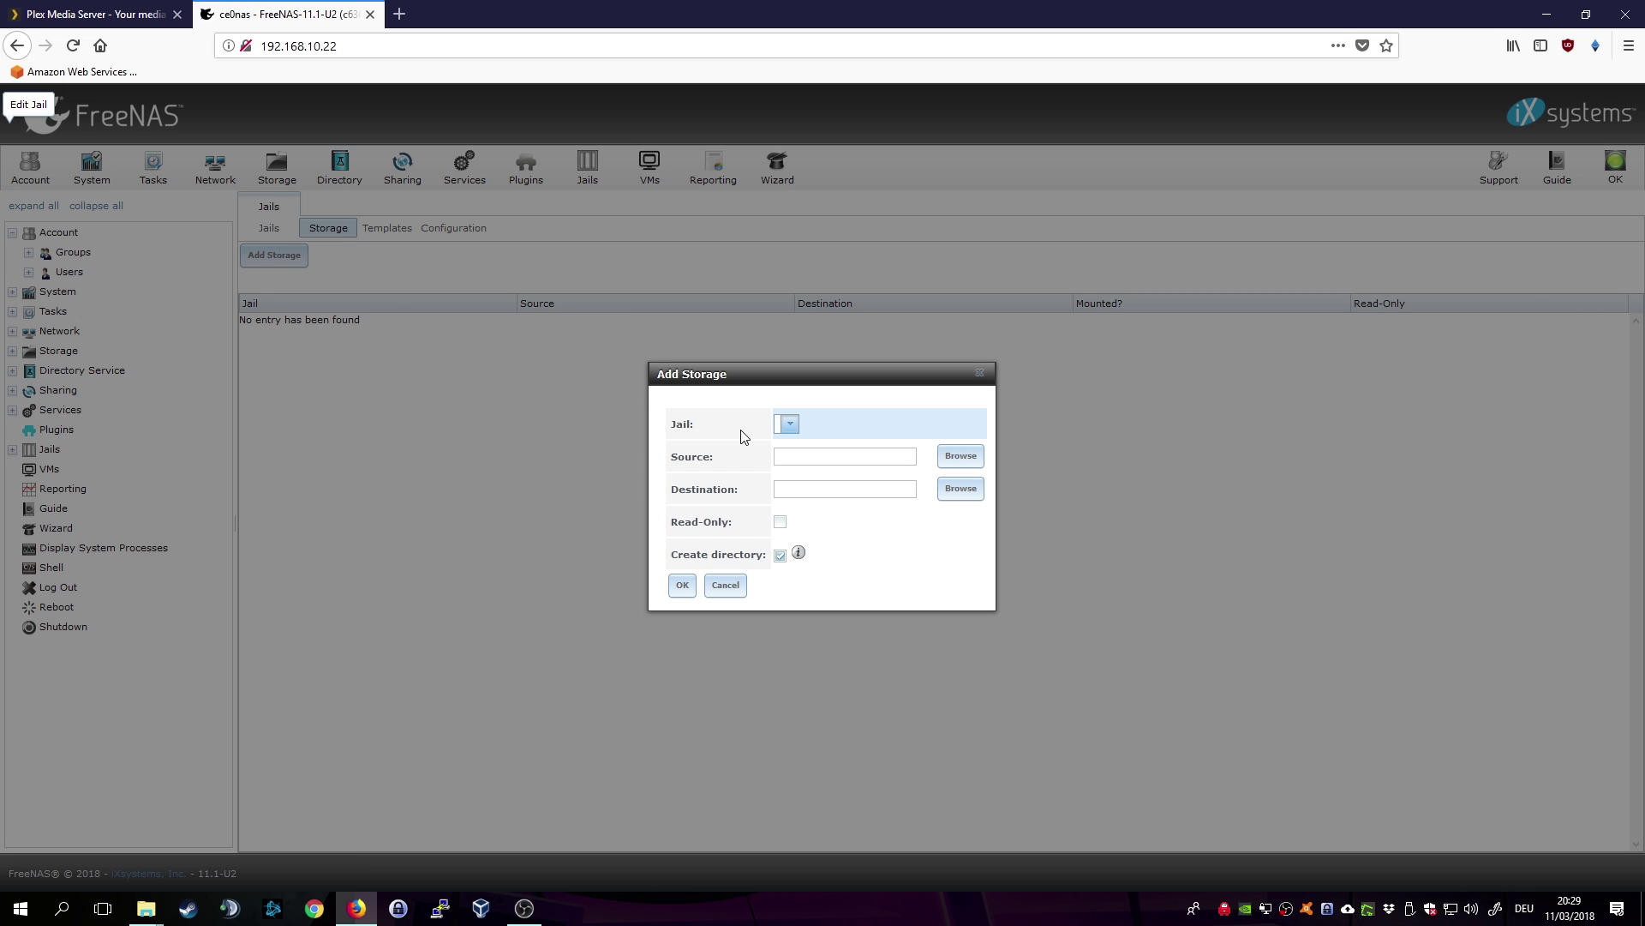
left_click(790, 424)
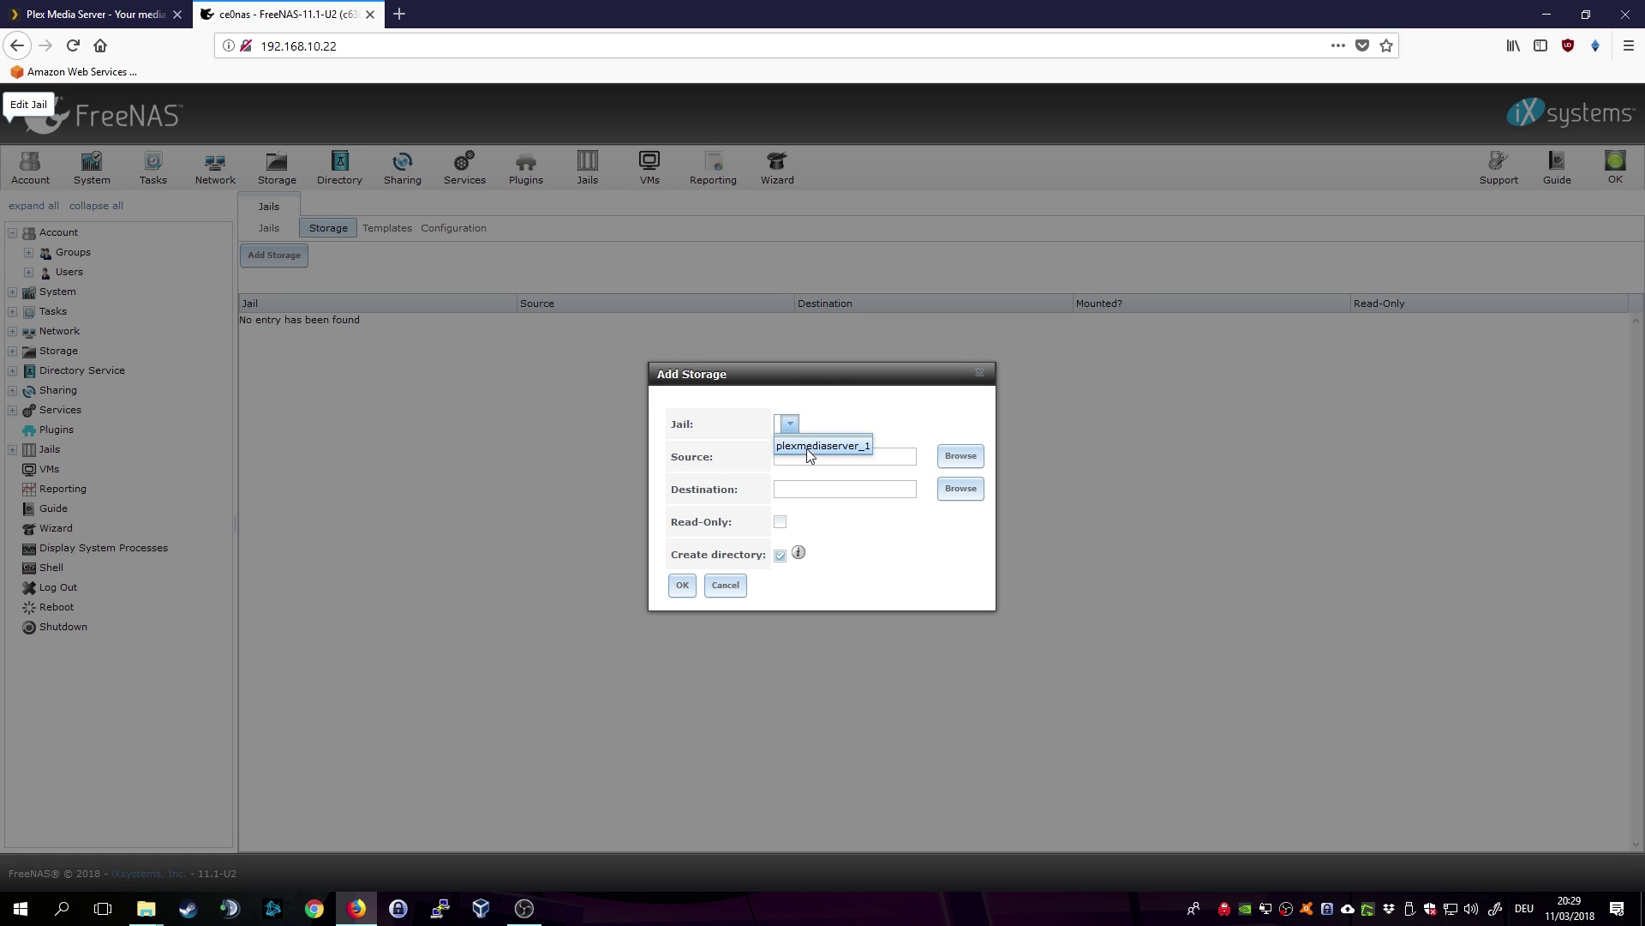
left_click(810, 447)
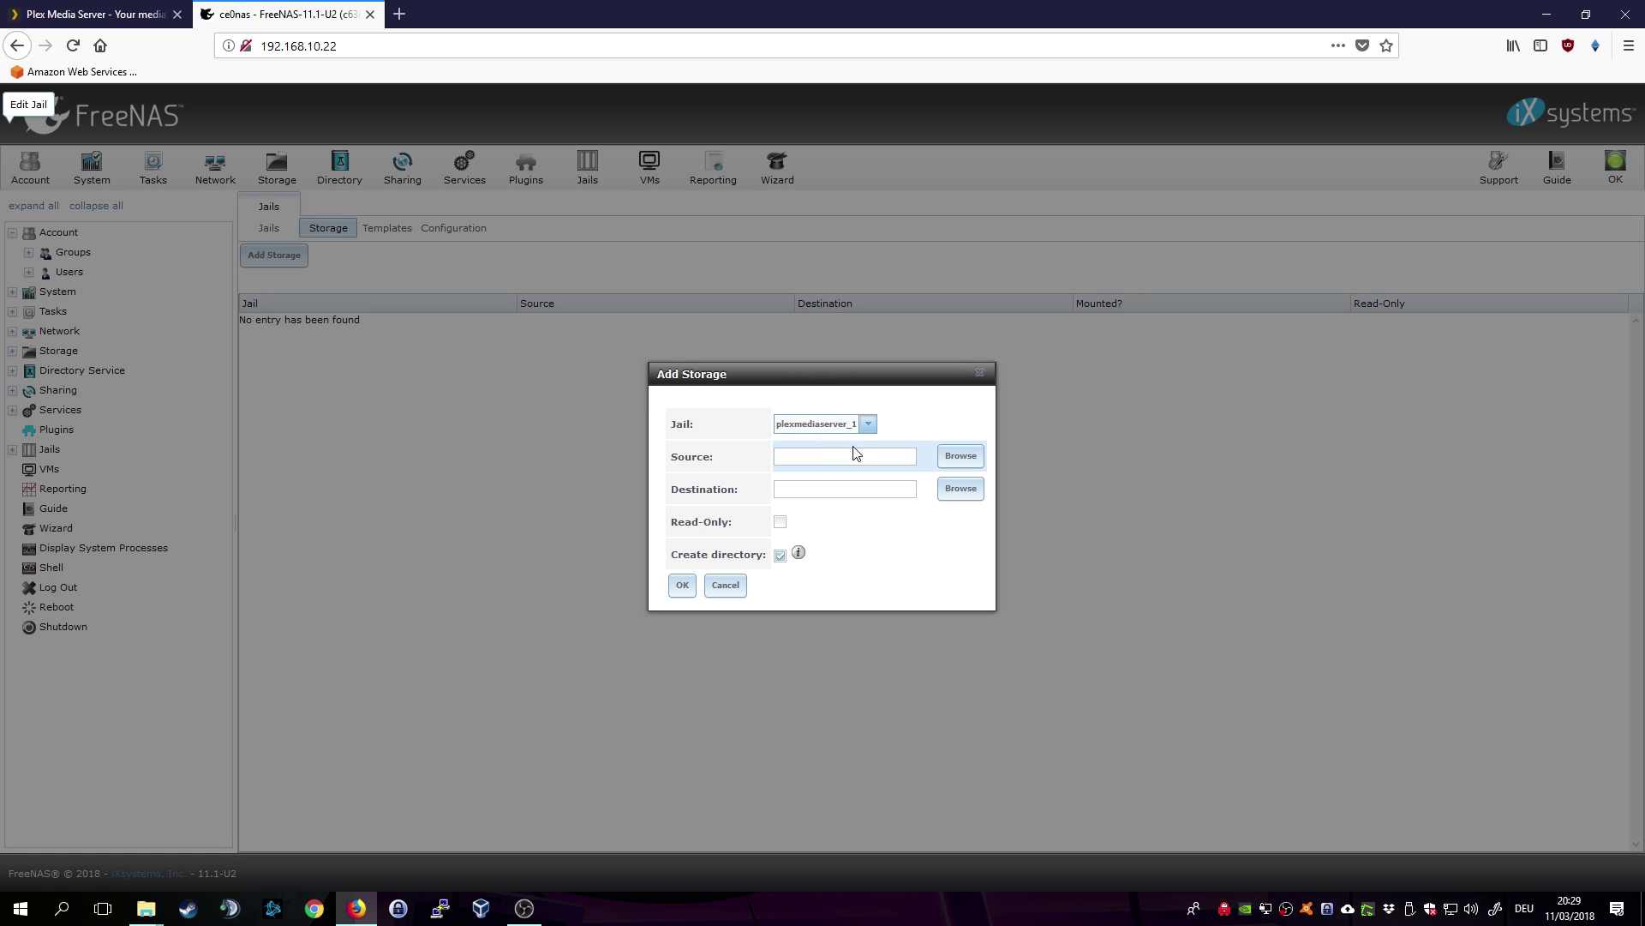
Step: Map source /mnt/Andromeda/entertainment-share to destination /media and create the mount
left_click(960, 456)
left_click(796, 394)
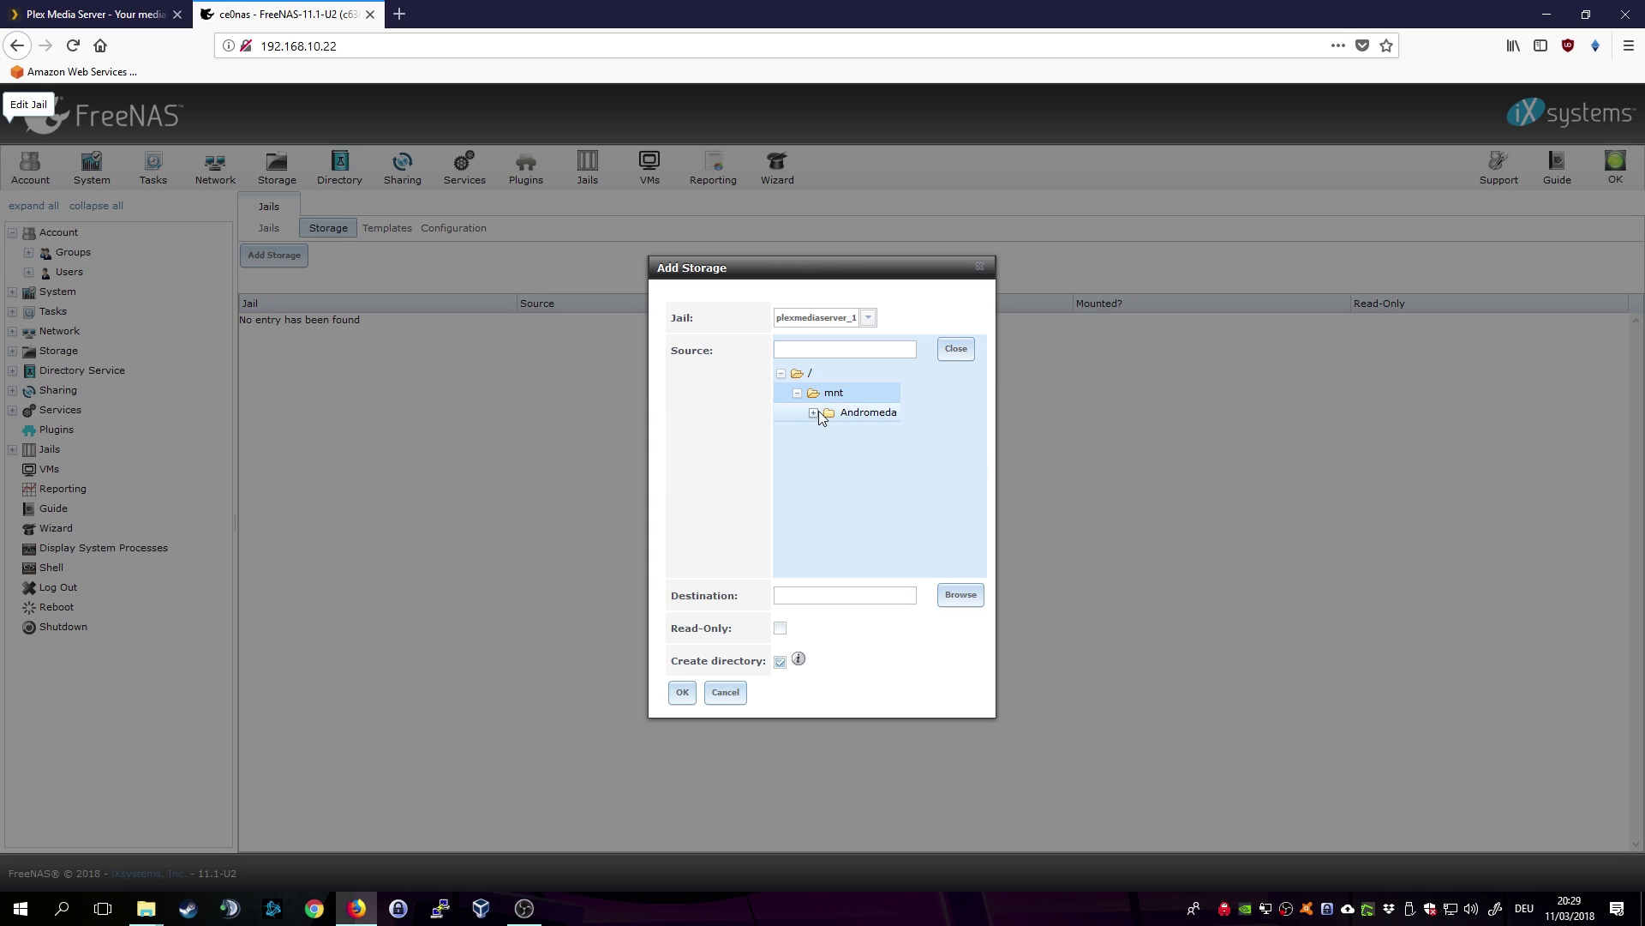
left_click(814, 412)
left_click(877, 433)
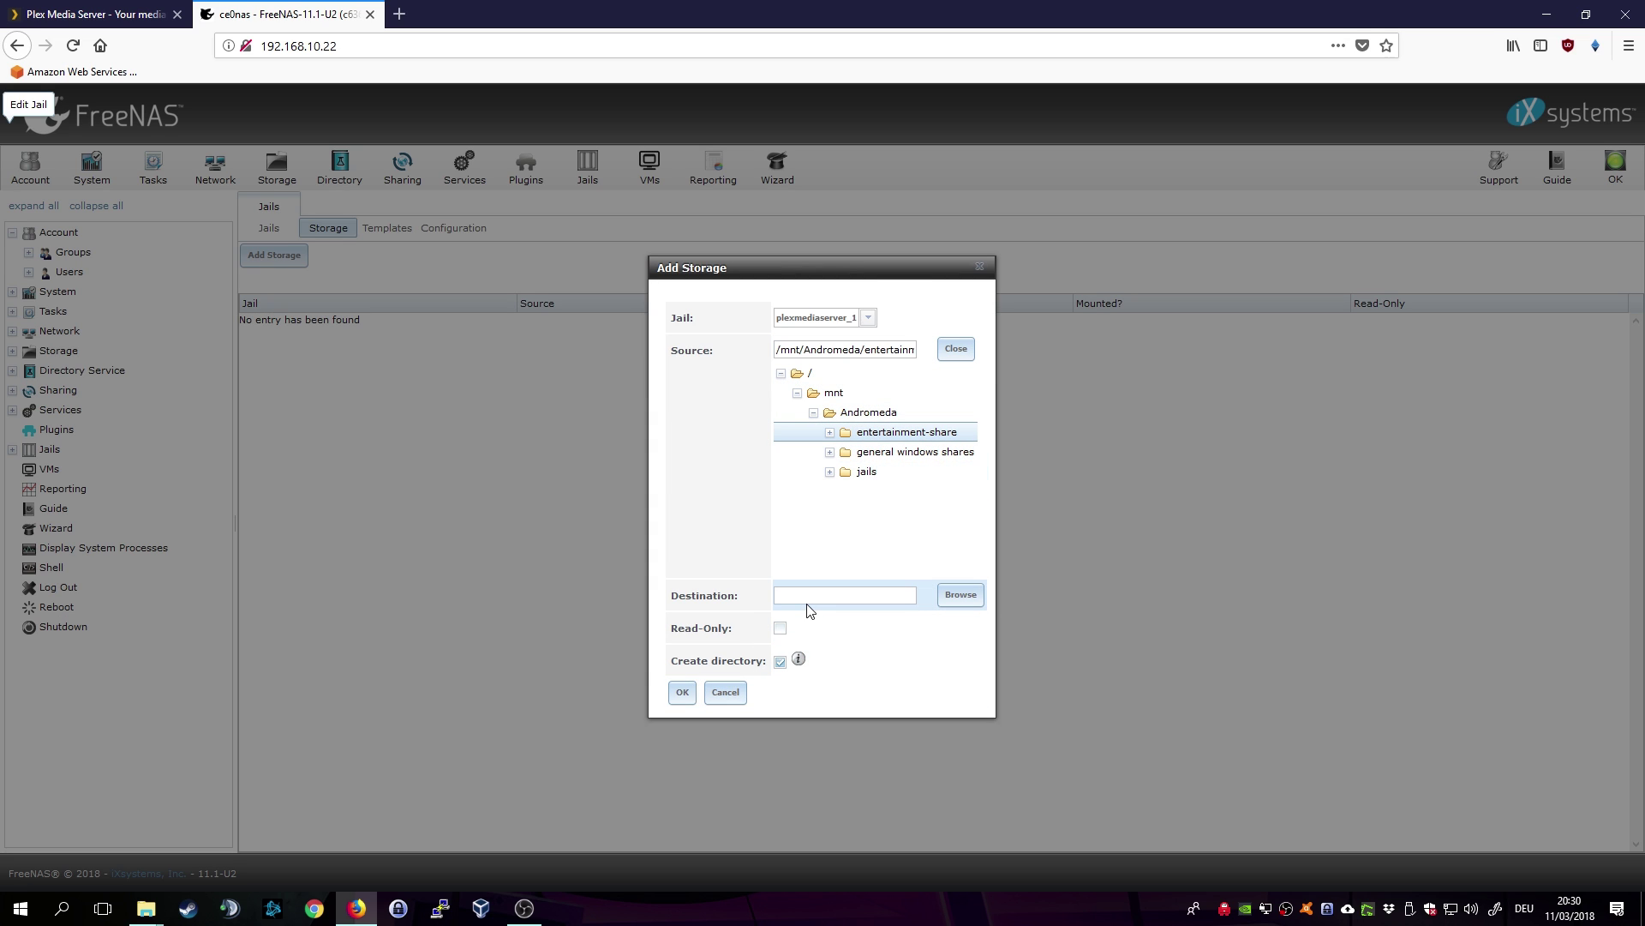
left_click(959, 600)
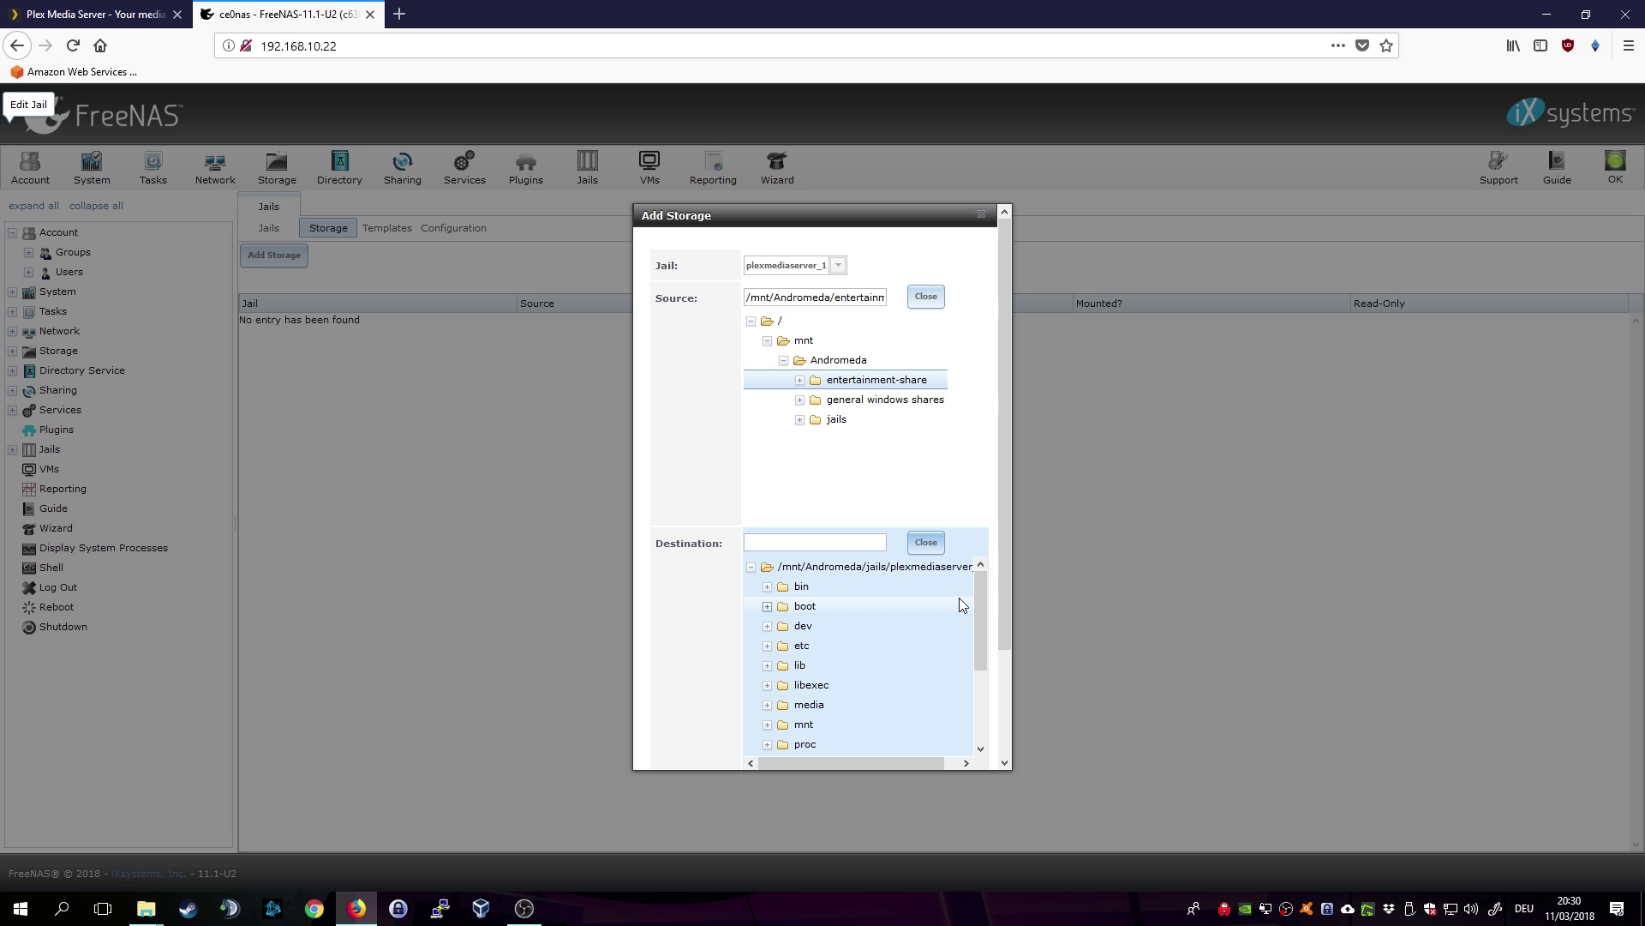
scroll(867, 668, "down", 2)
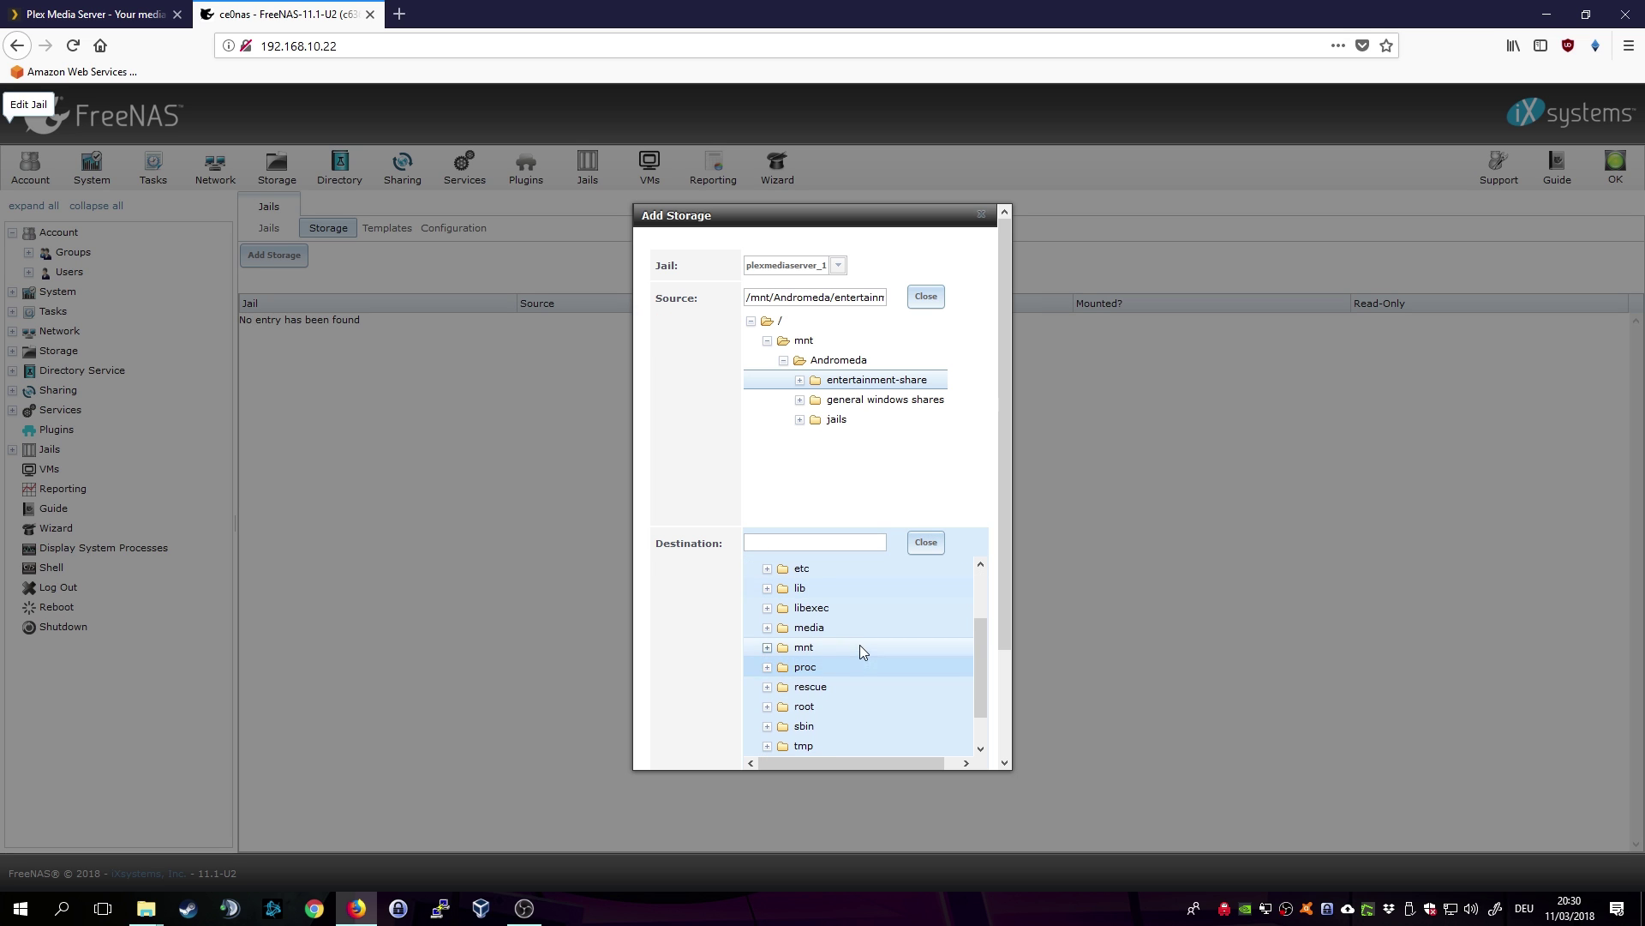
left_click(865, 629)
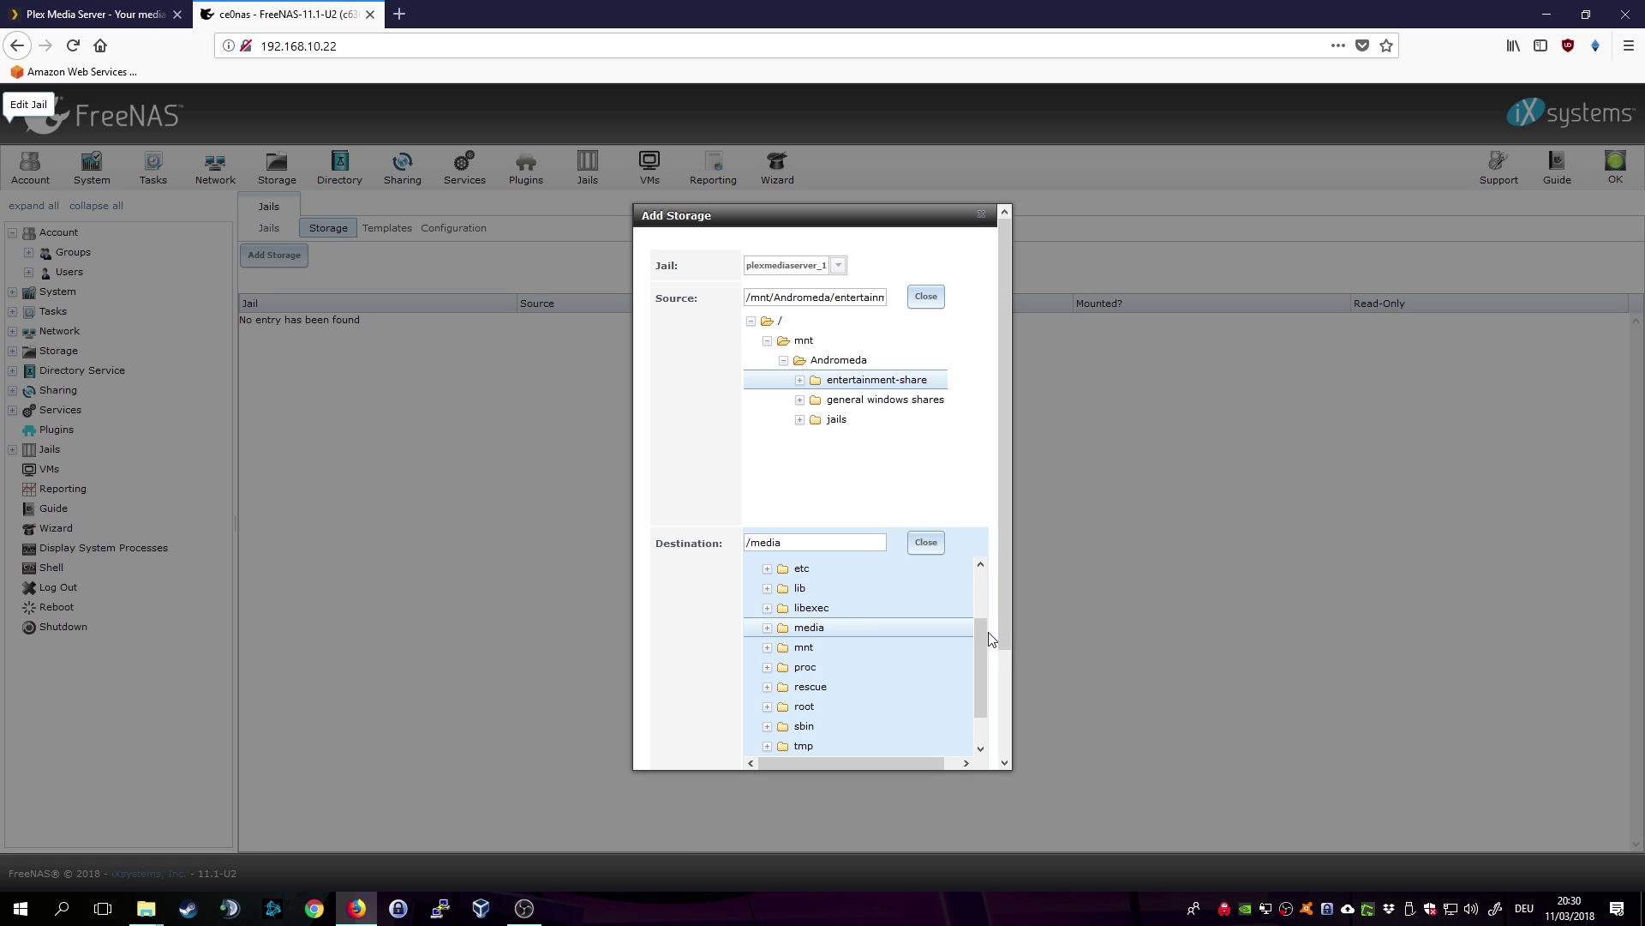
scroll(1008, 635, "down", 3)
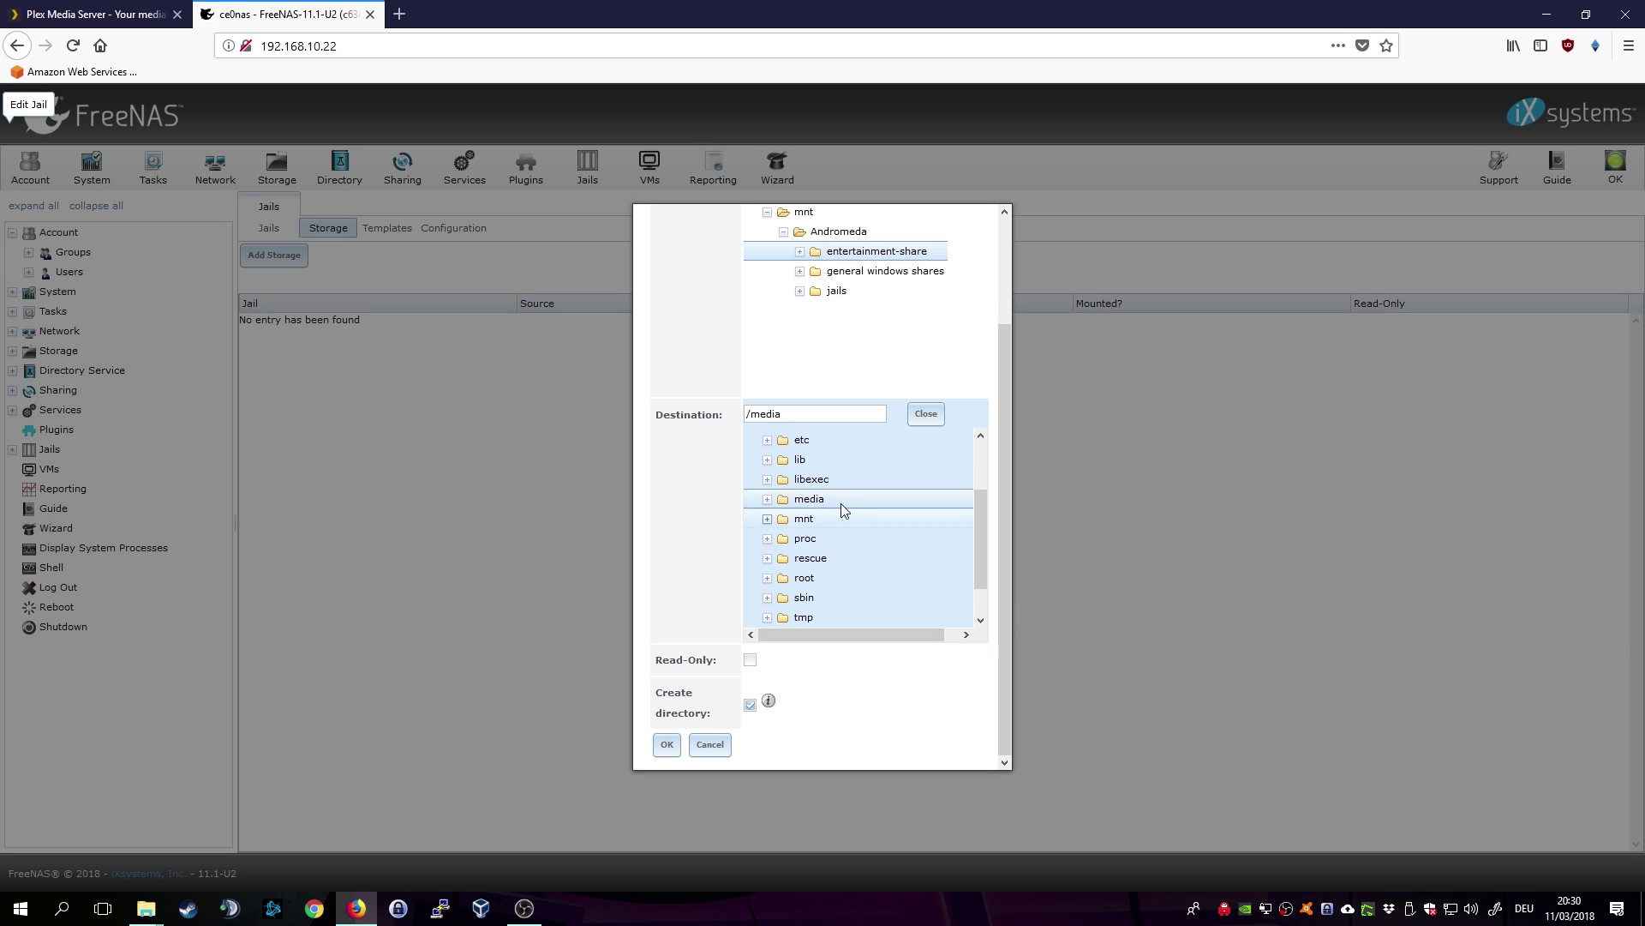
left_click(666, 745)
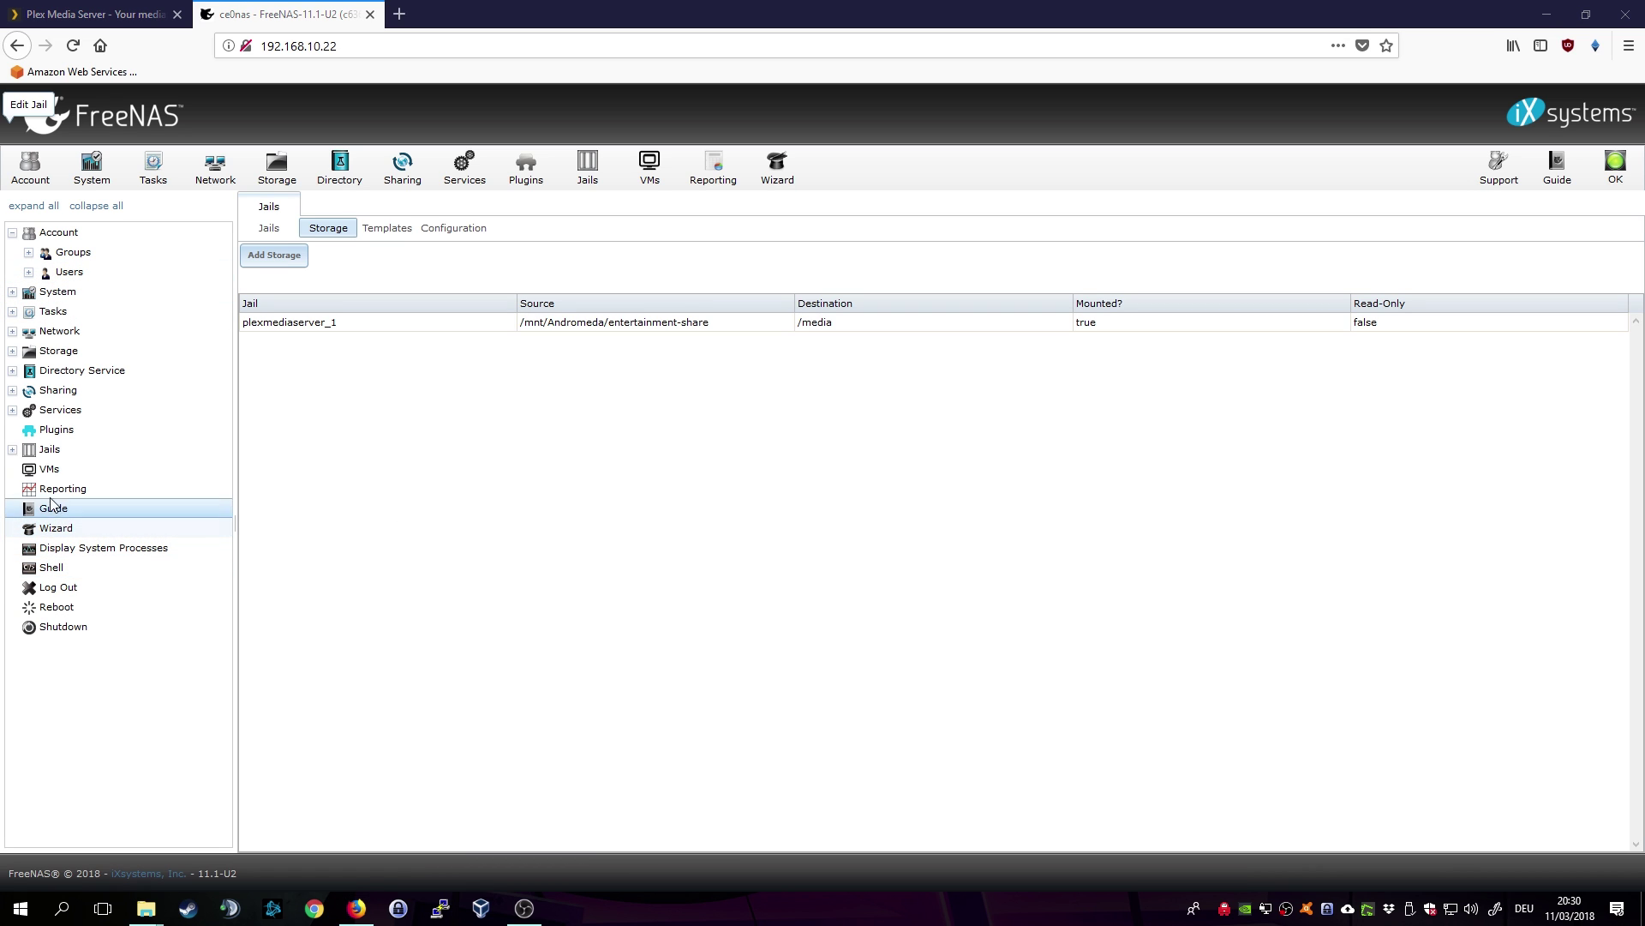
Step: Try switching on the PlexMediaServer service under installed plugins
left_click(58, 430)
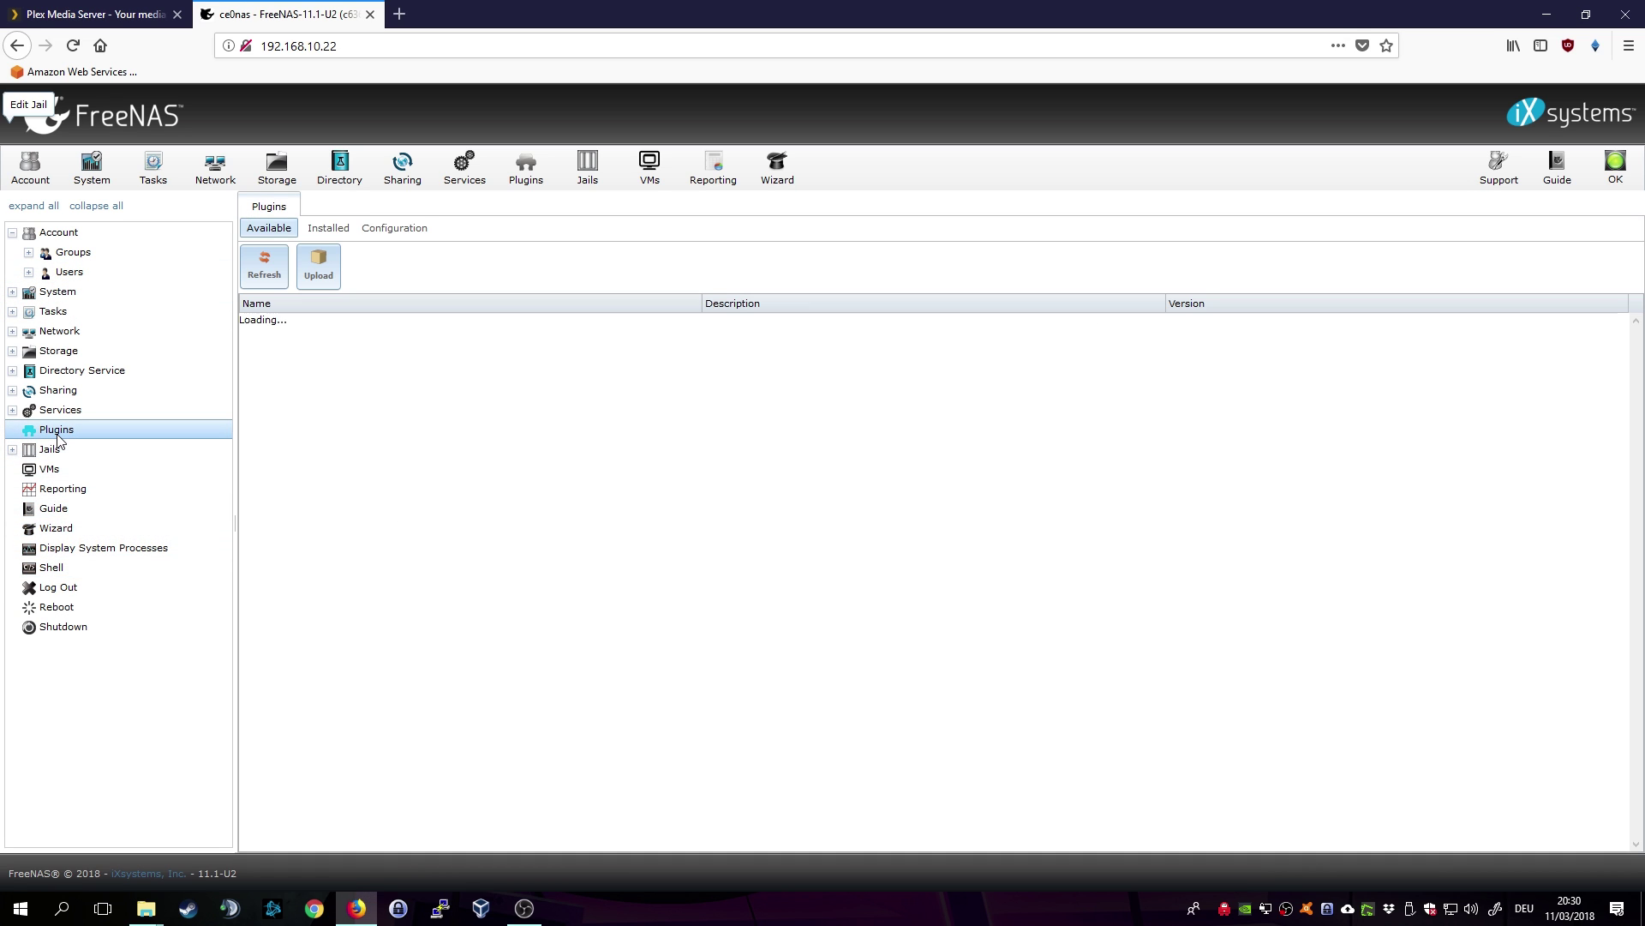
left_click(333, 229)
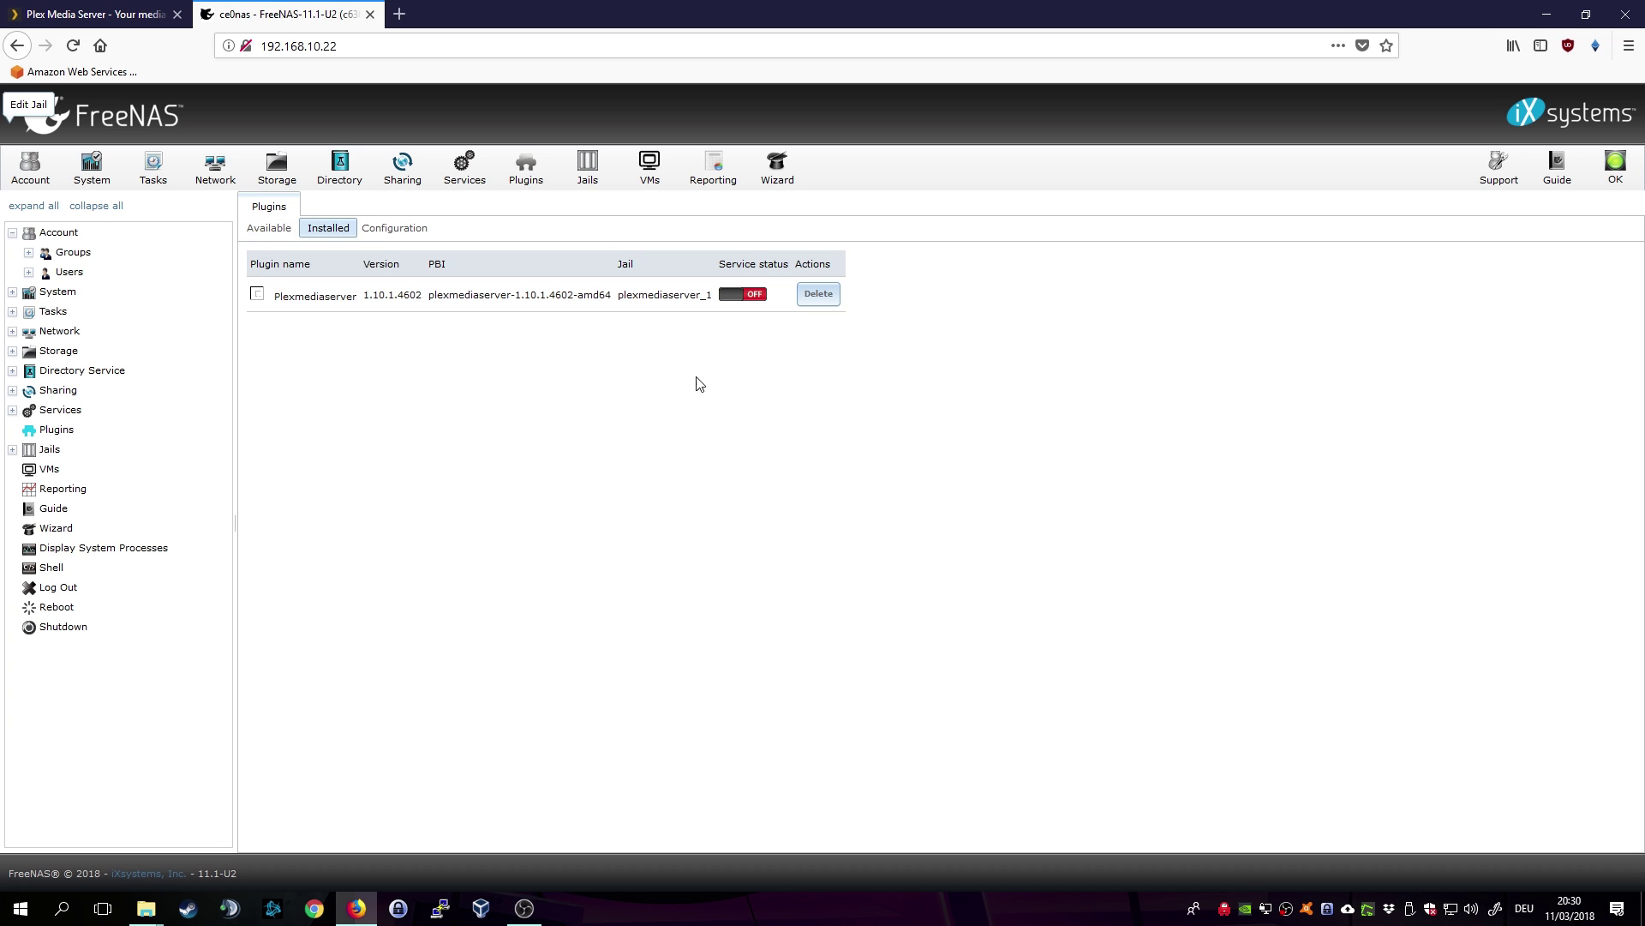
left_click(744, 300)
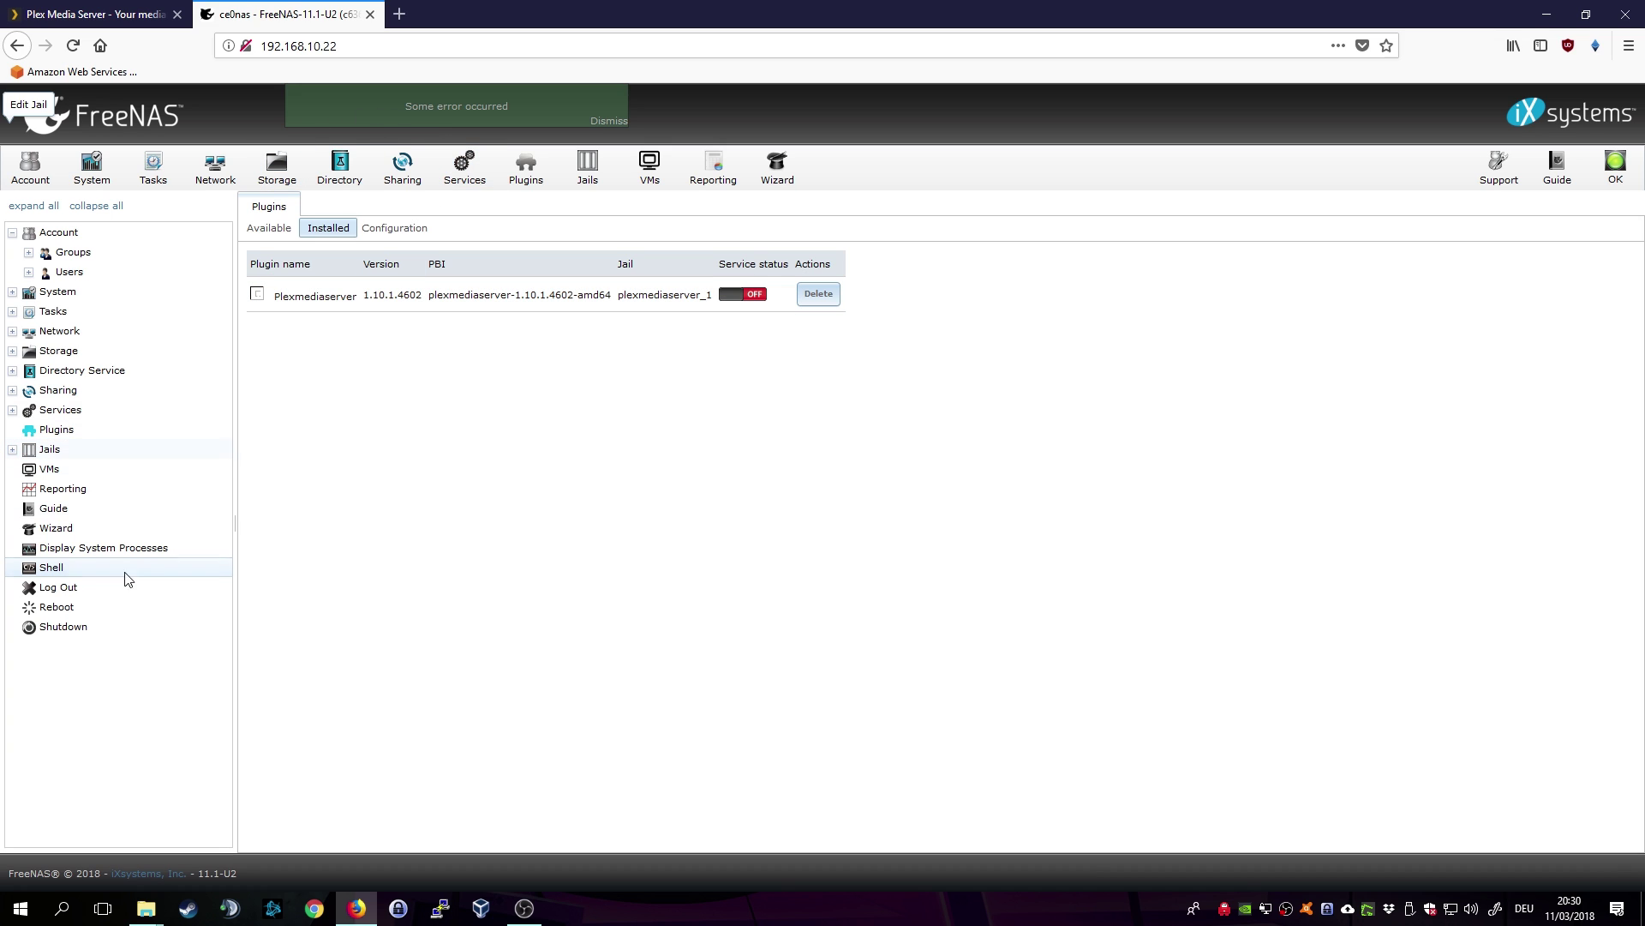
Step: Reboot the NAS and confirm the restart
left_click(90, 609)
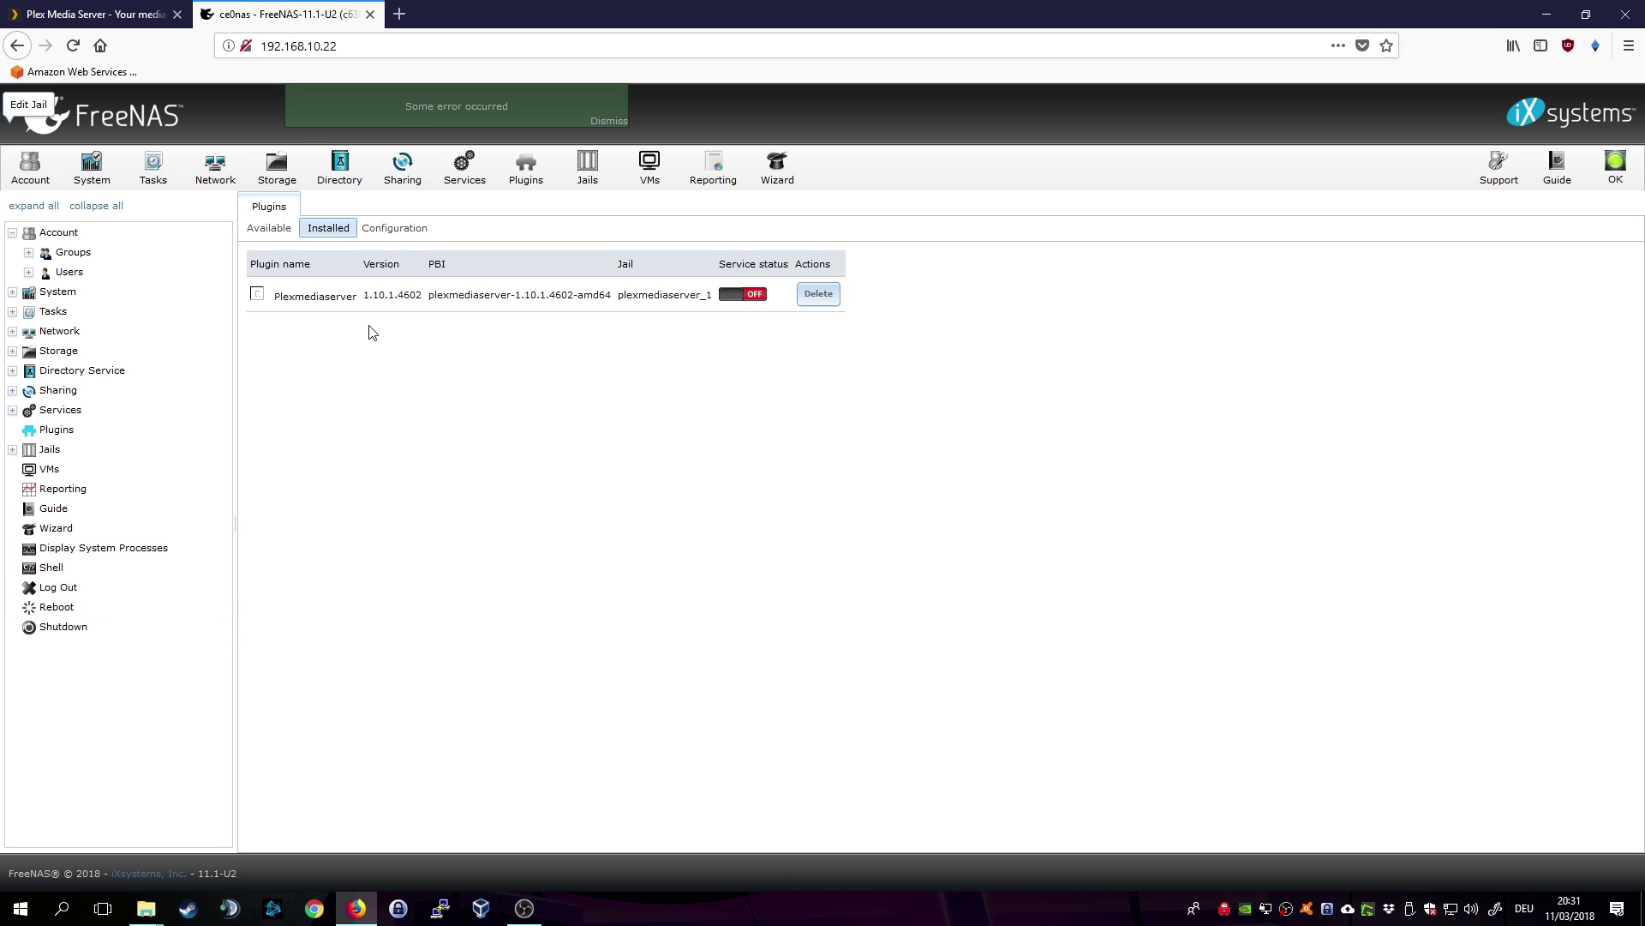
left_click(80, 609)
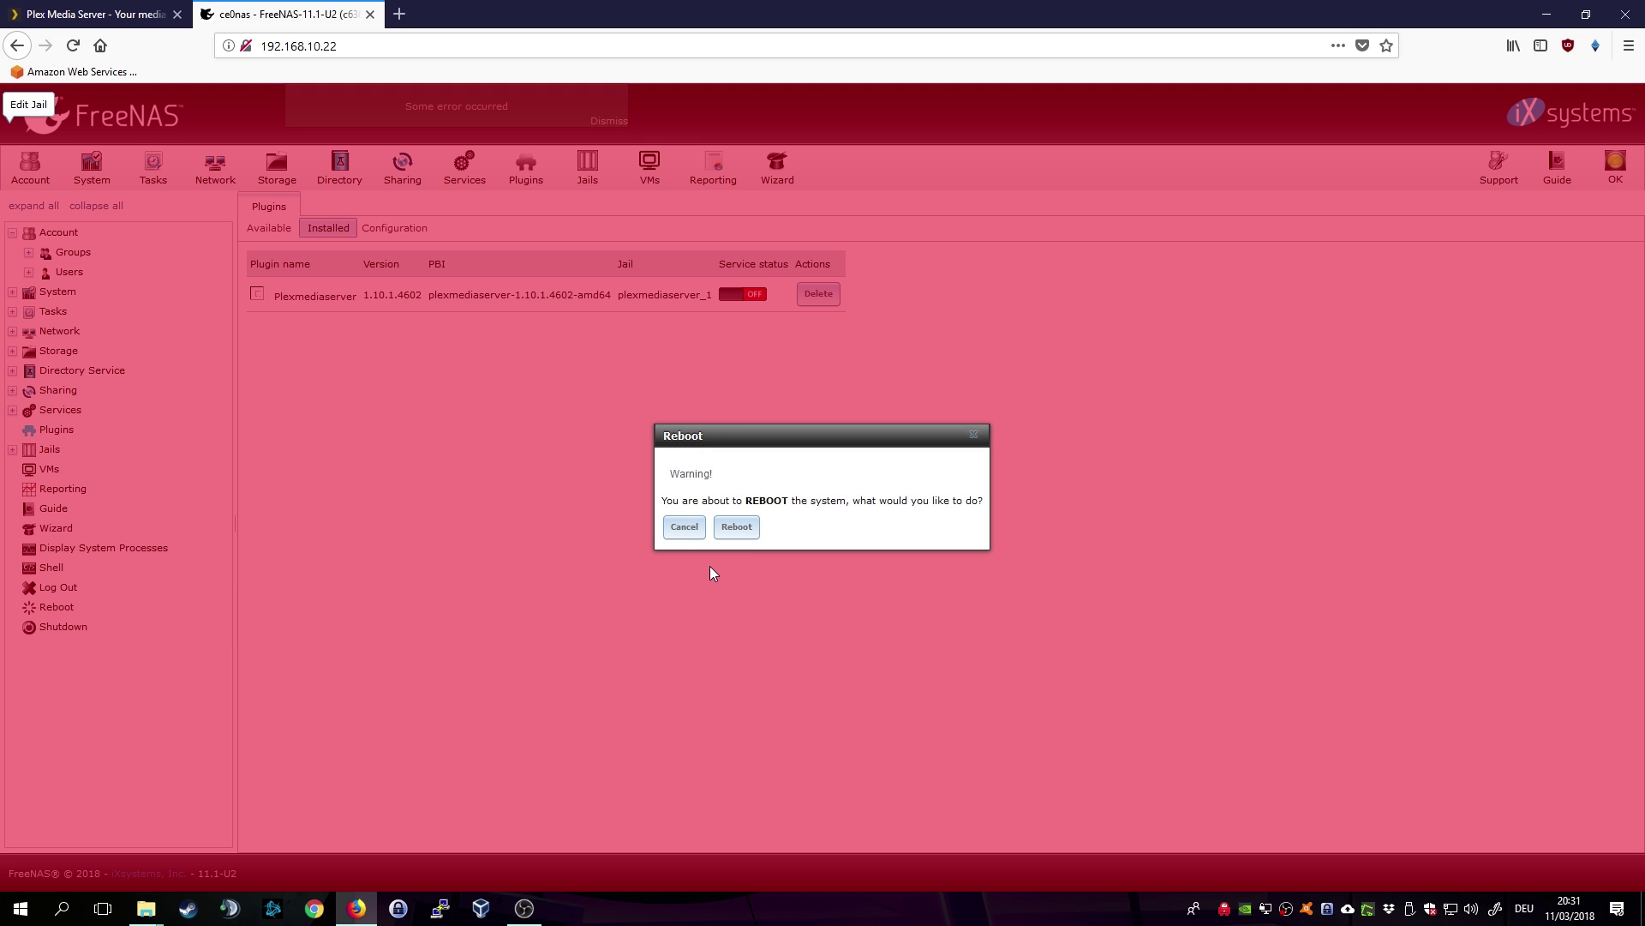
left_click(745, 531)
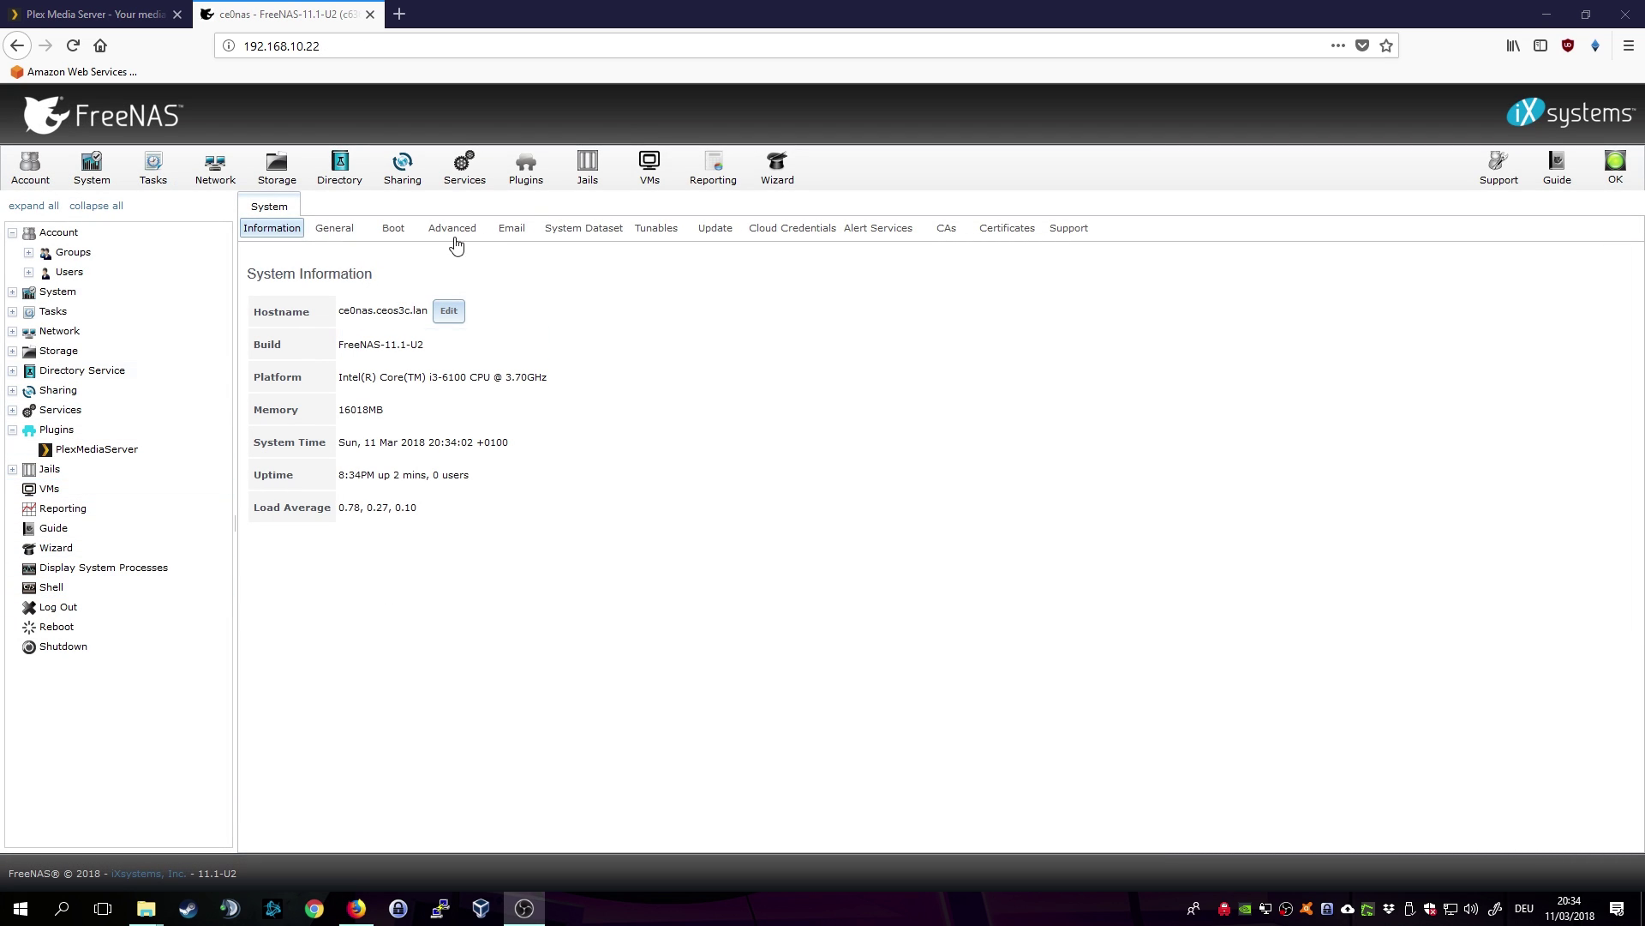
Step: Switch the Plexmediaserver service ON and open the PlexMediaServer plugin page
left_click(530, 176)
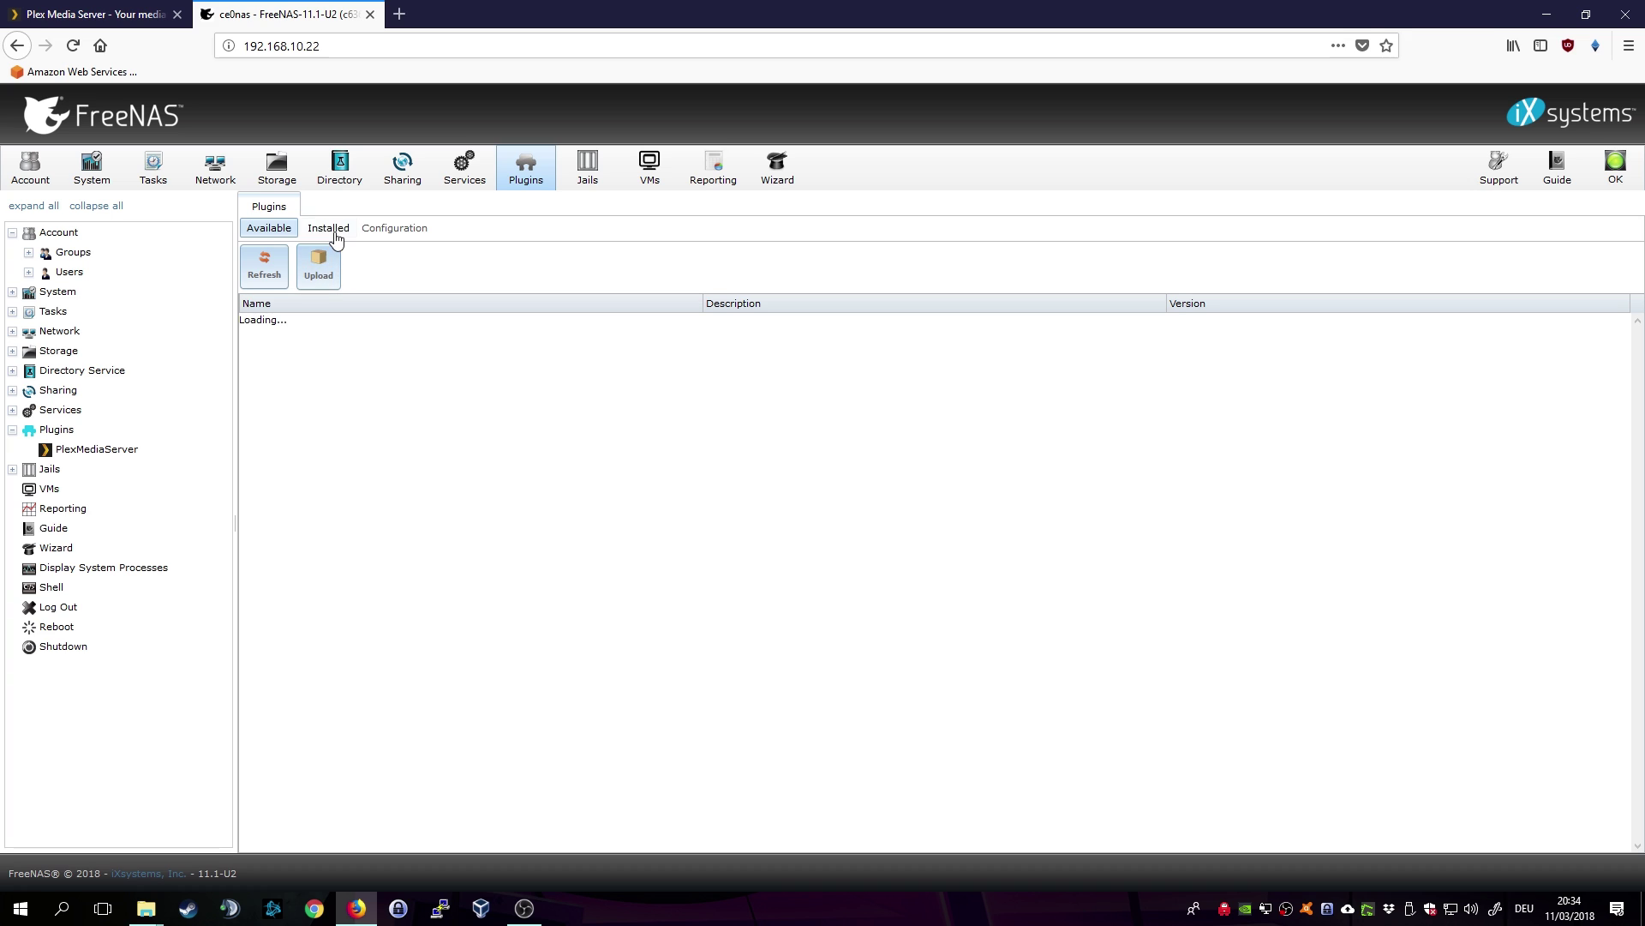
left_click(327, 230)
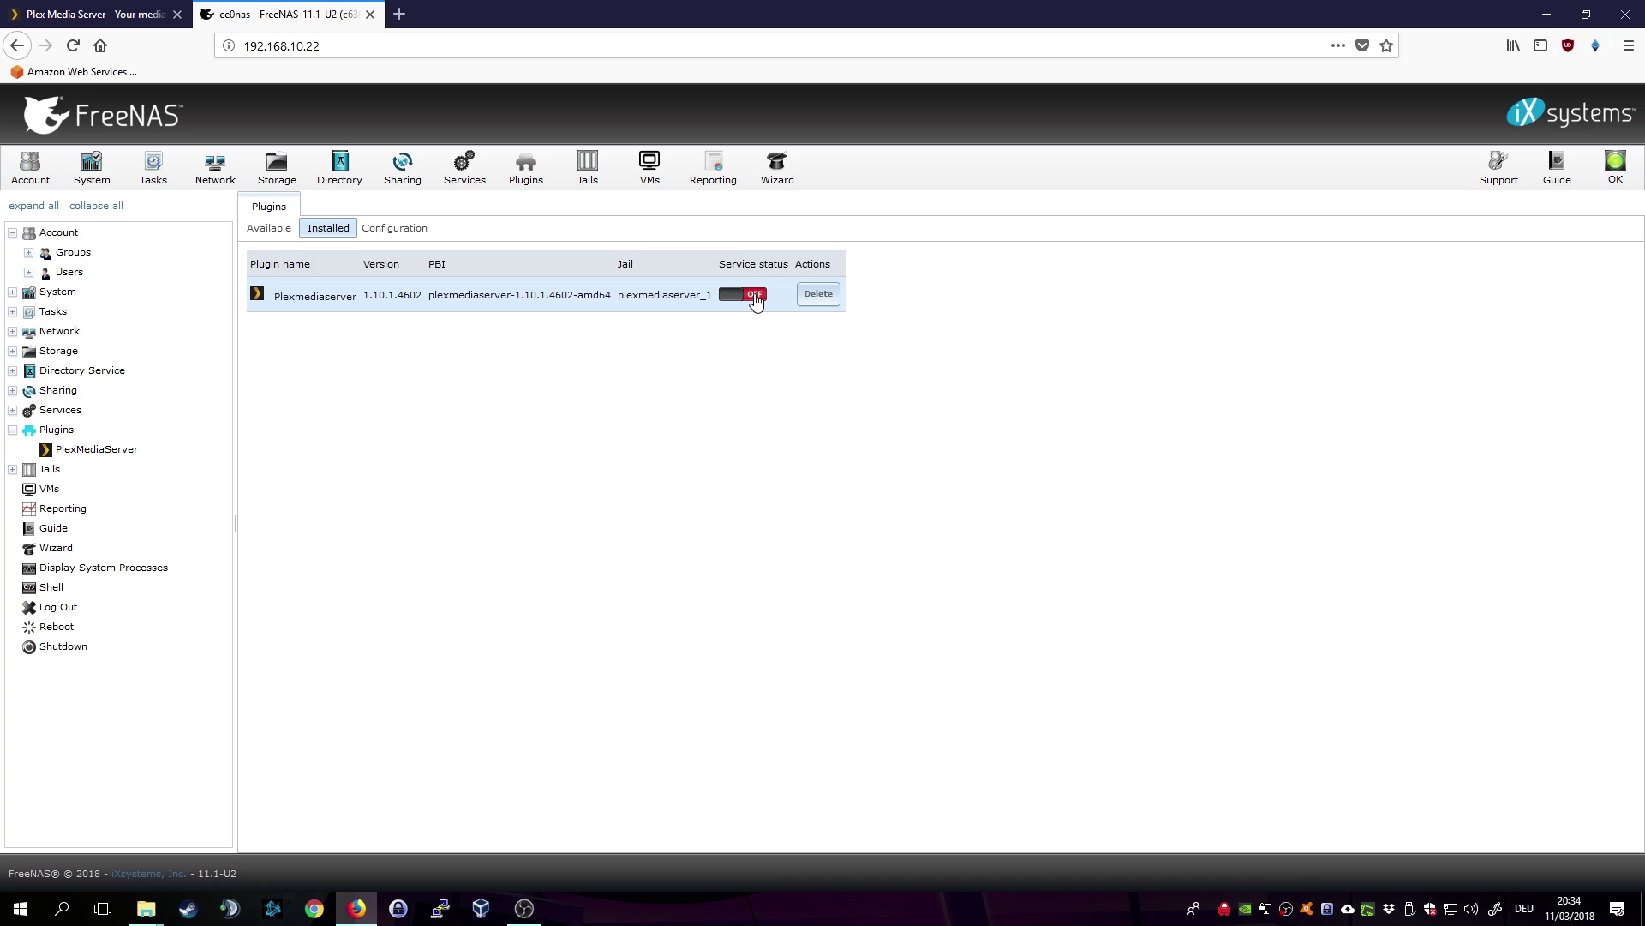
left_click(755, 296)
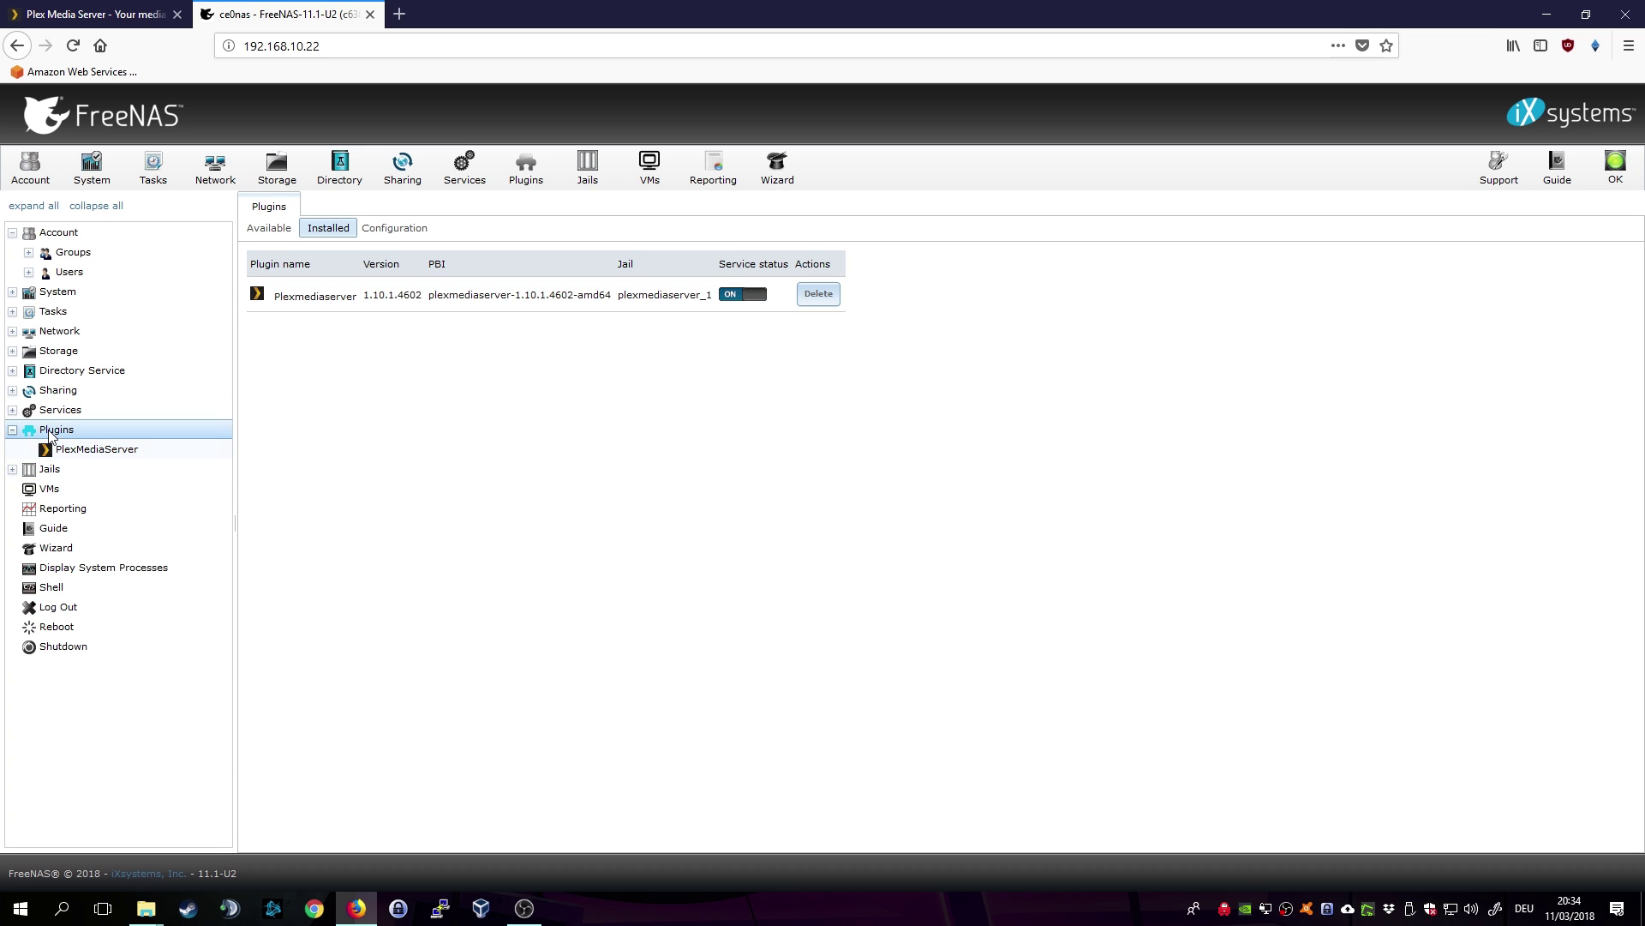
left_click(90, 454)
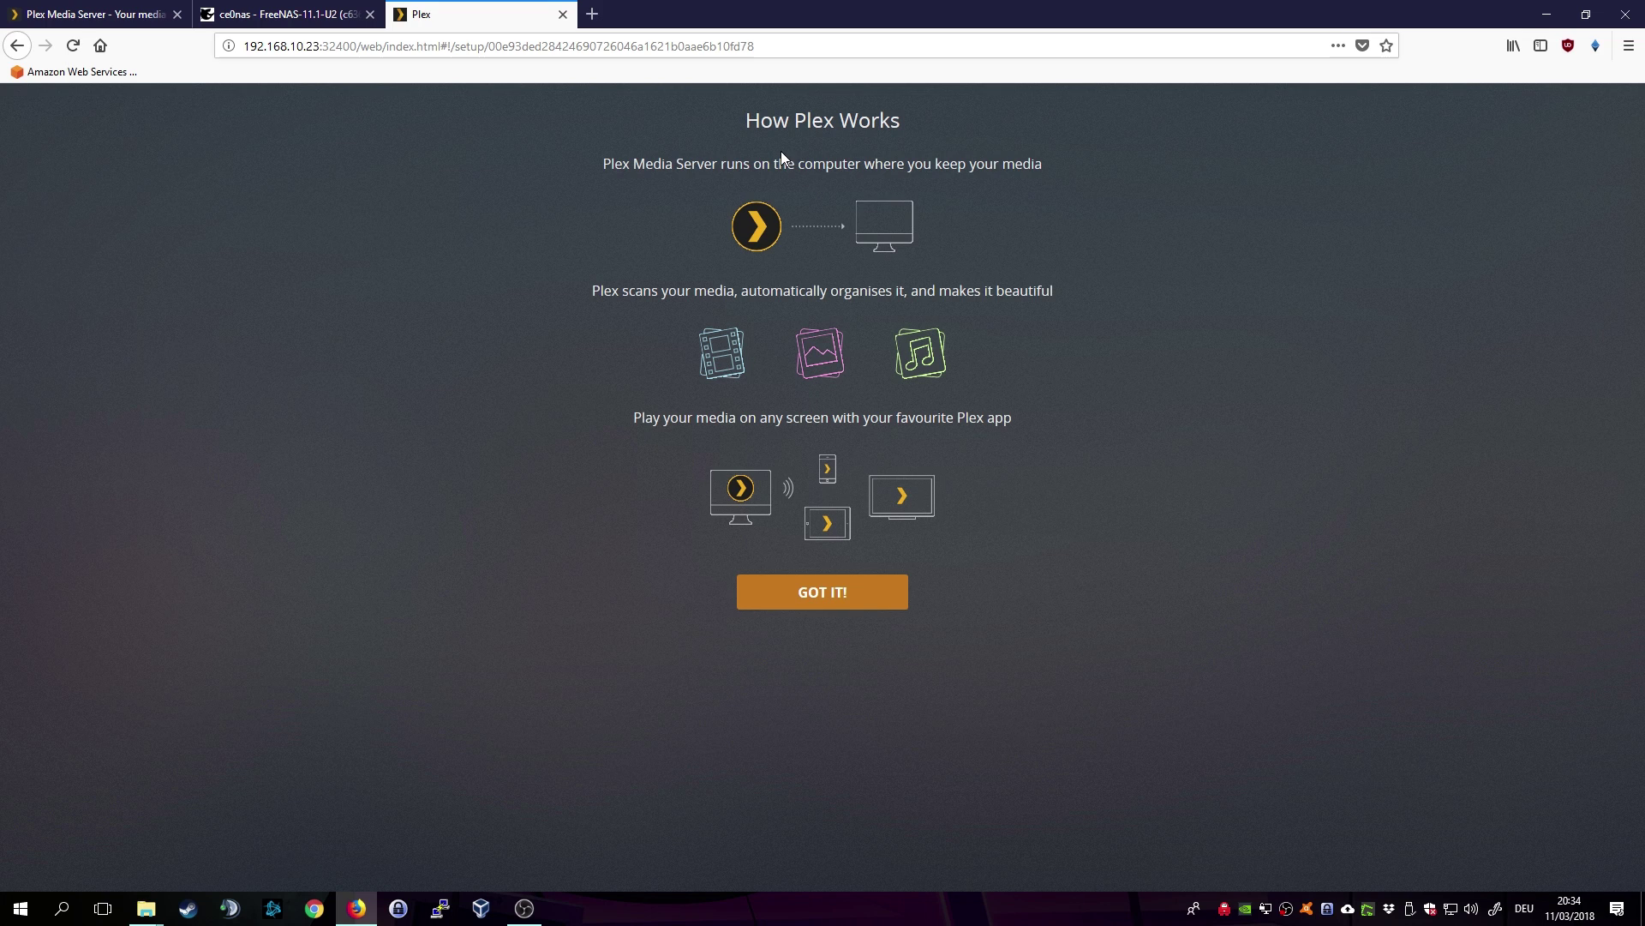
Step: Name the server ce0plex, disable outside-home access, and skip libraries to finish setup
left_click(823, 607)
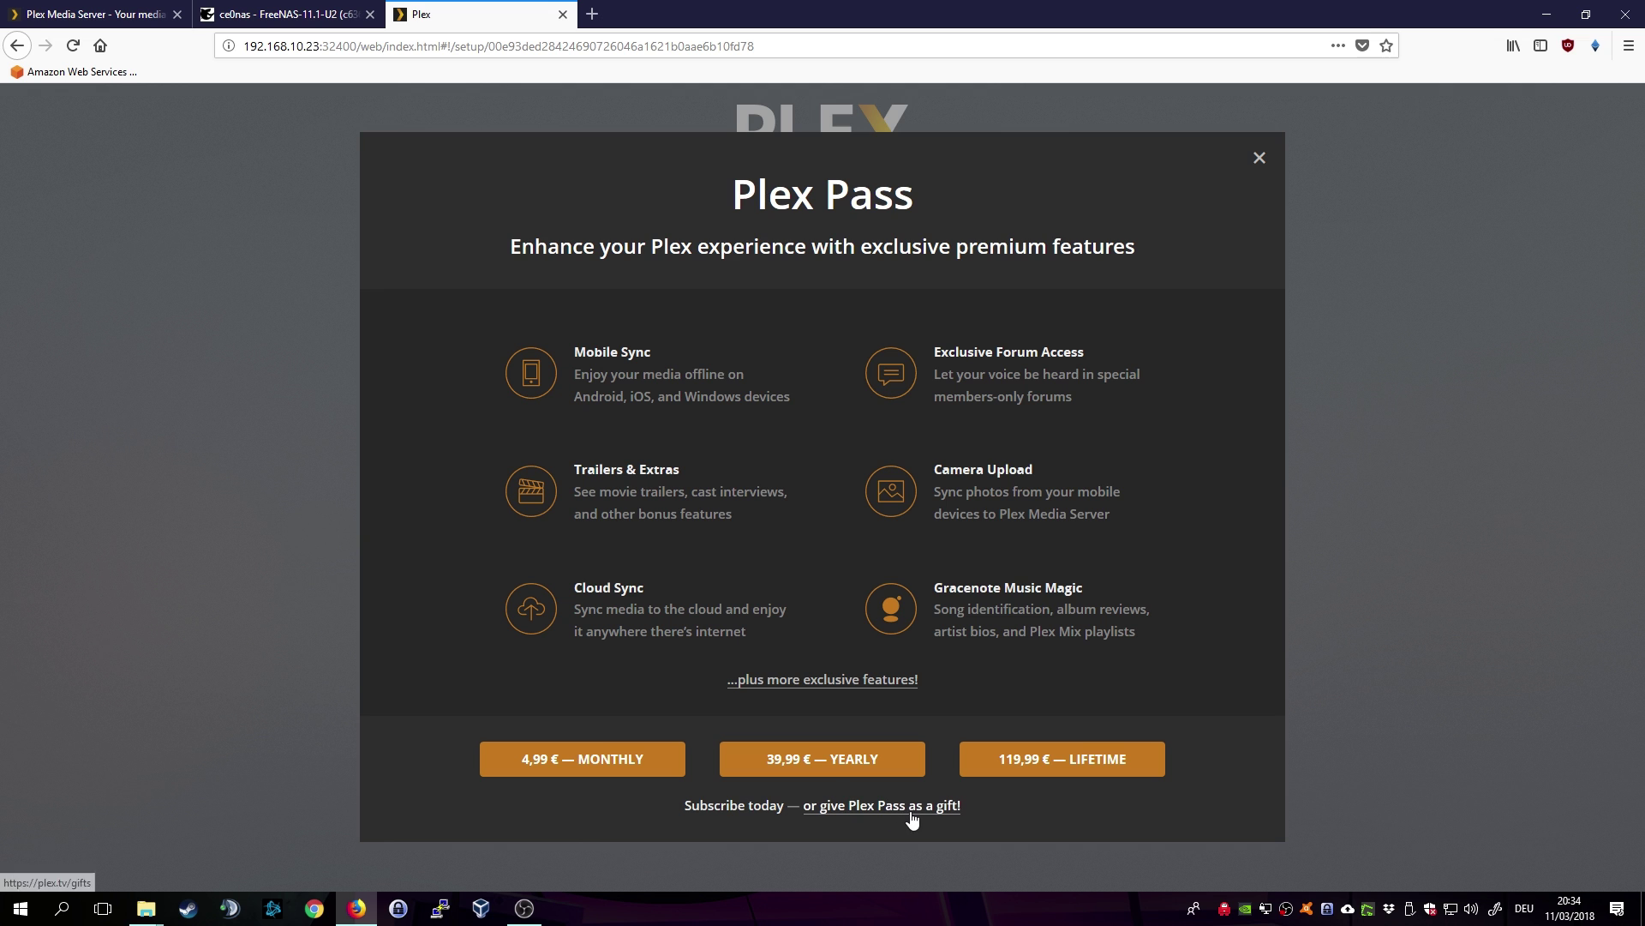
left_click(1258, 160)
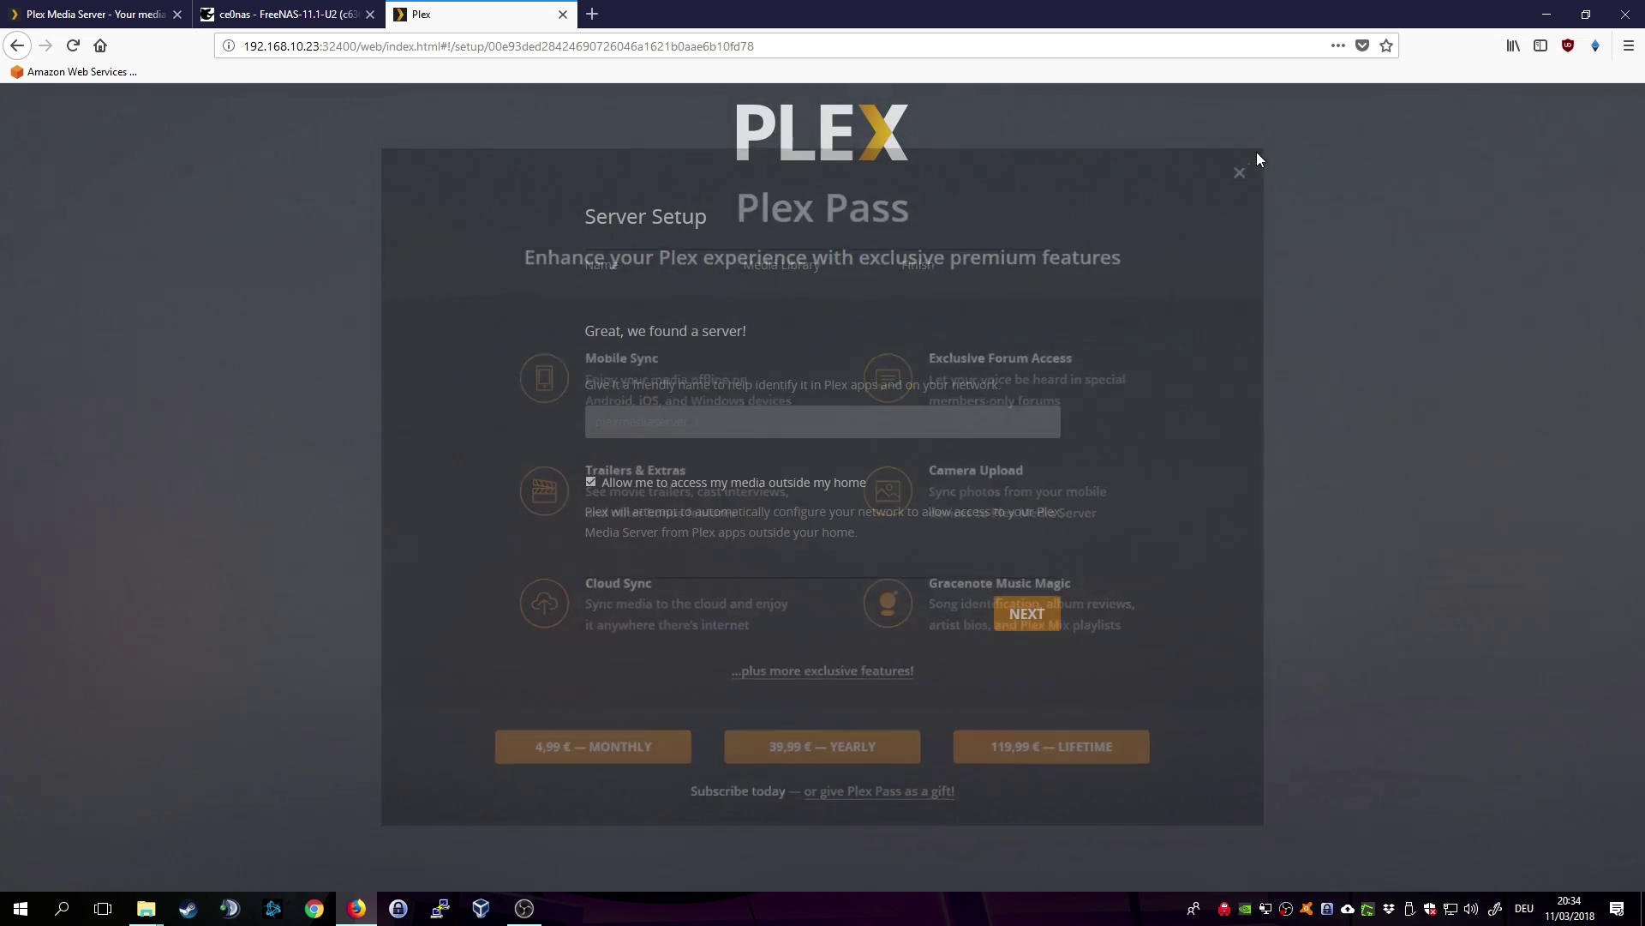
left_click(652, 418)
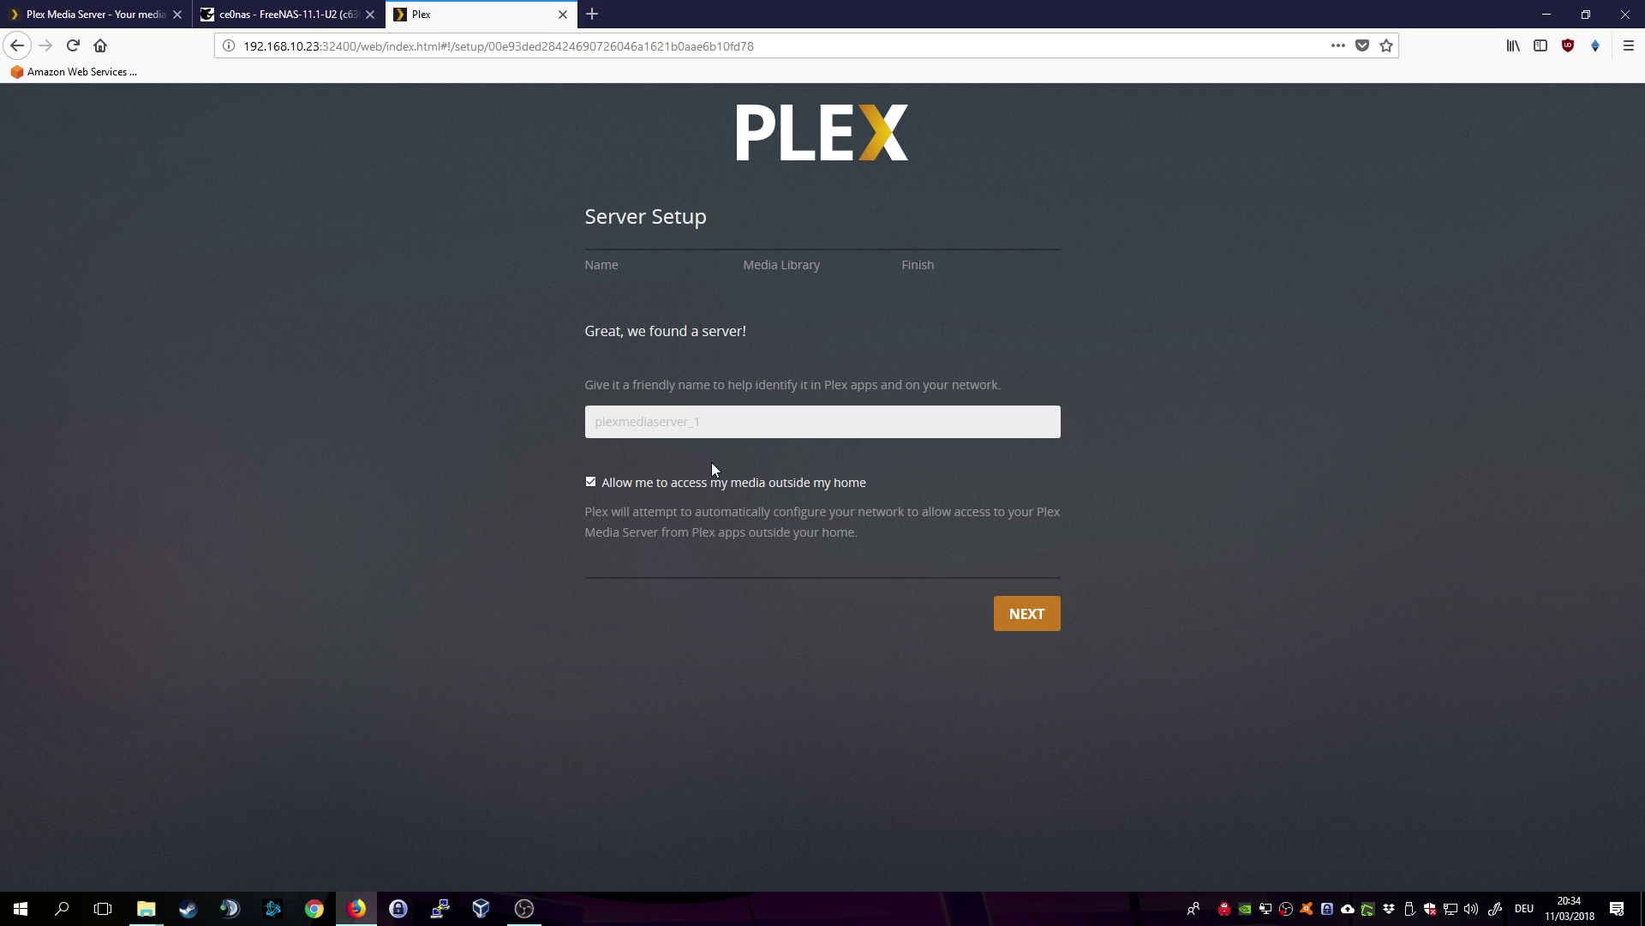
type("ce0plex")
left_click(721, 495)
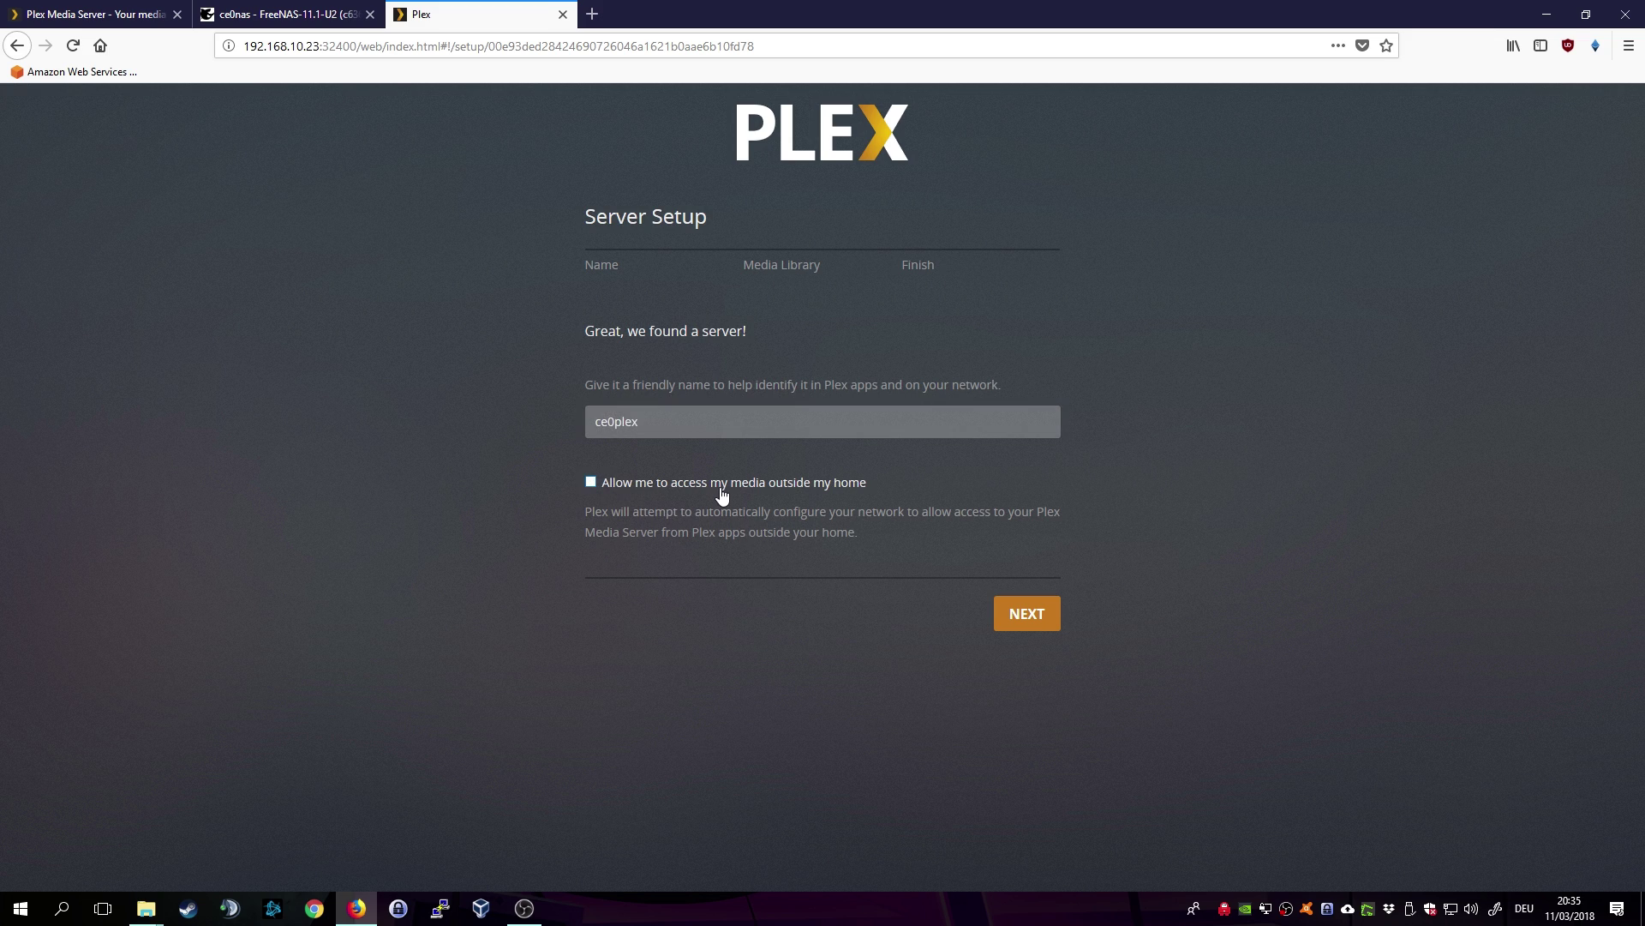
left_click(1019, 618)
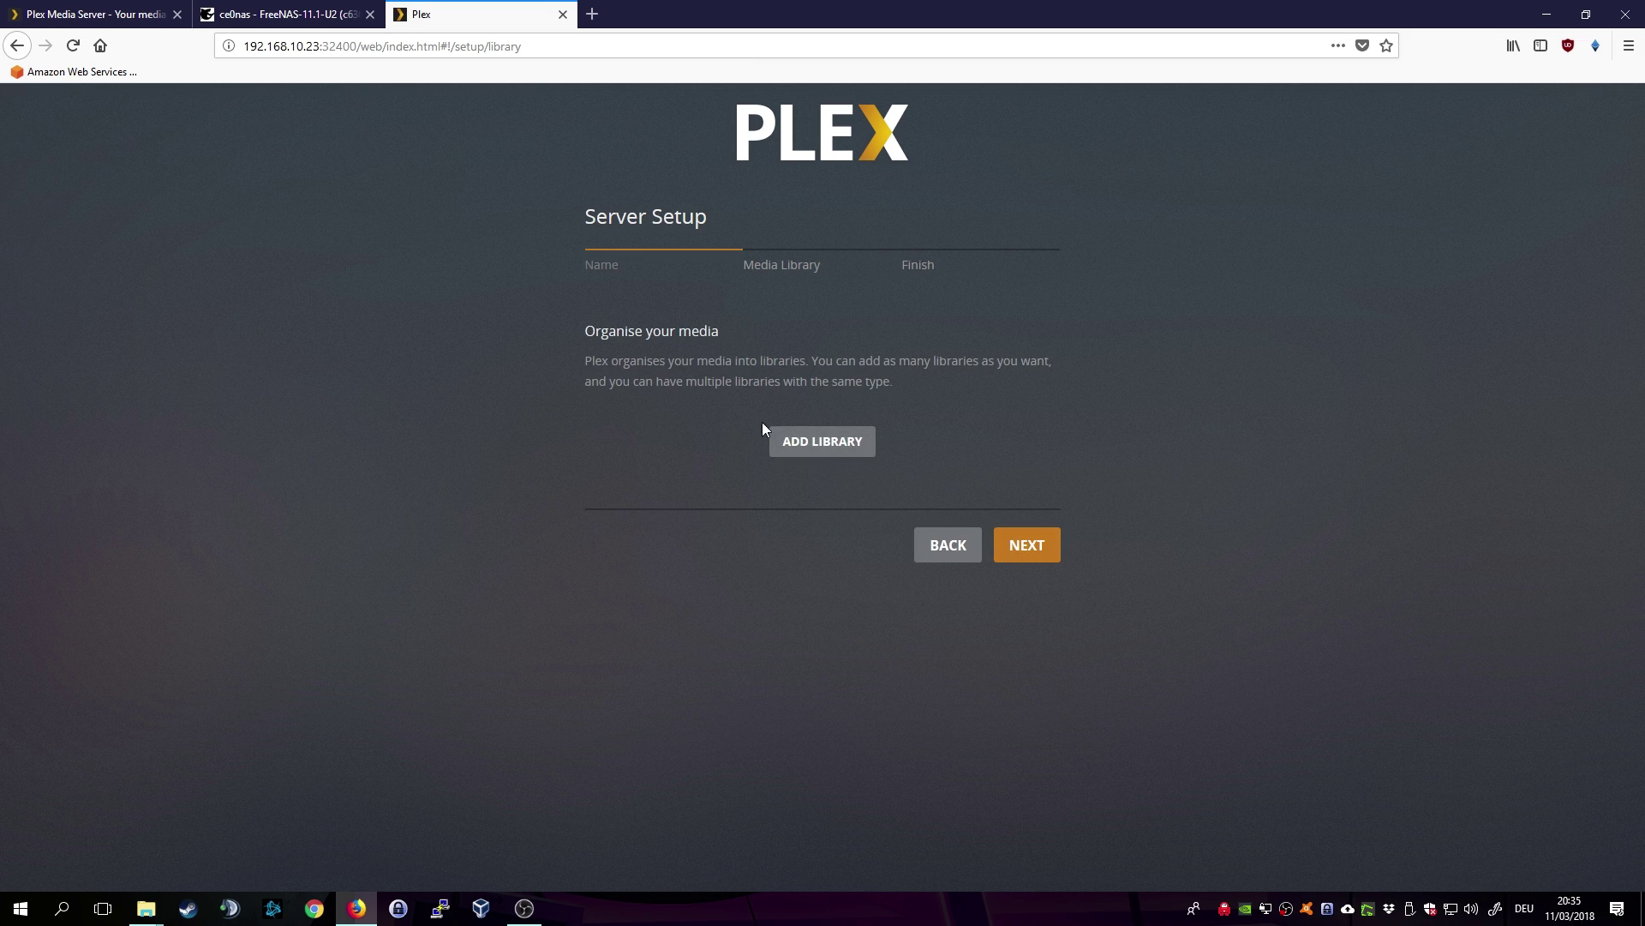
left_click(1024, 543)
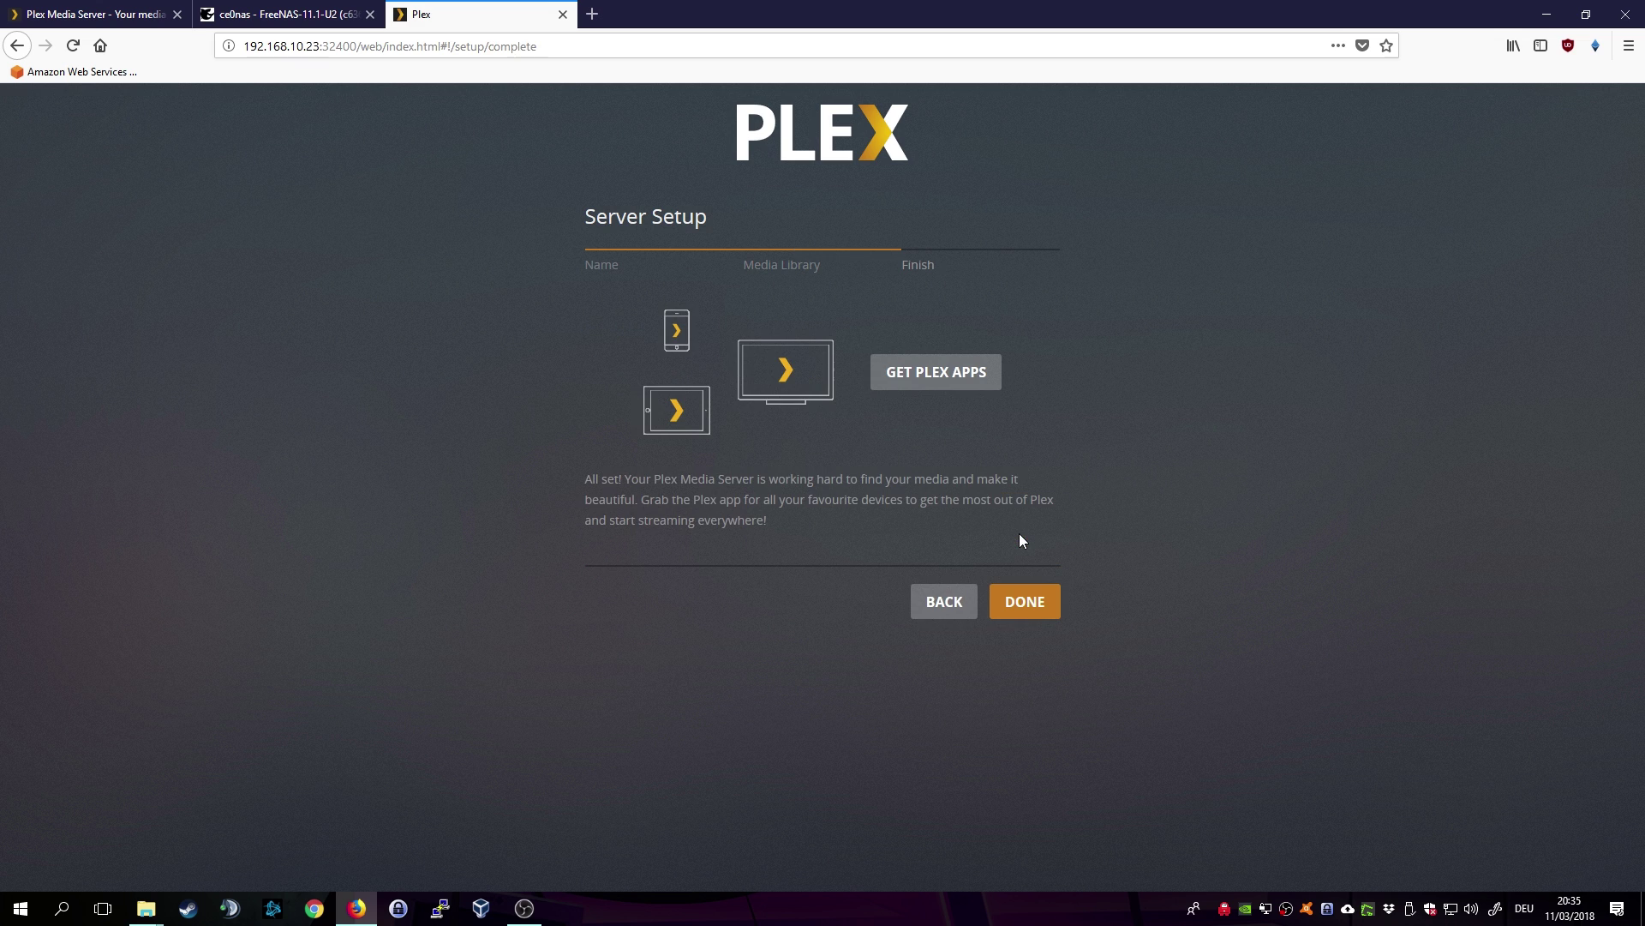
left_click(1031, 605)
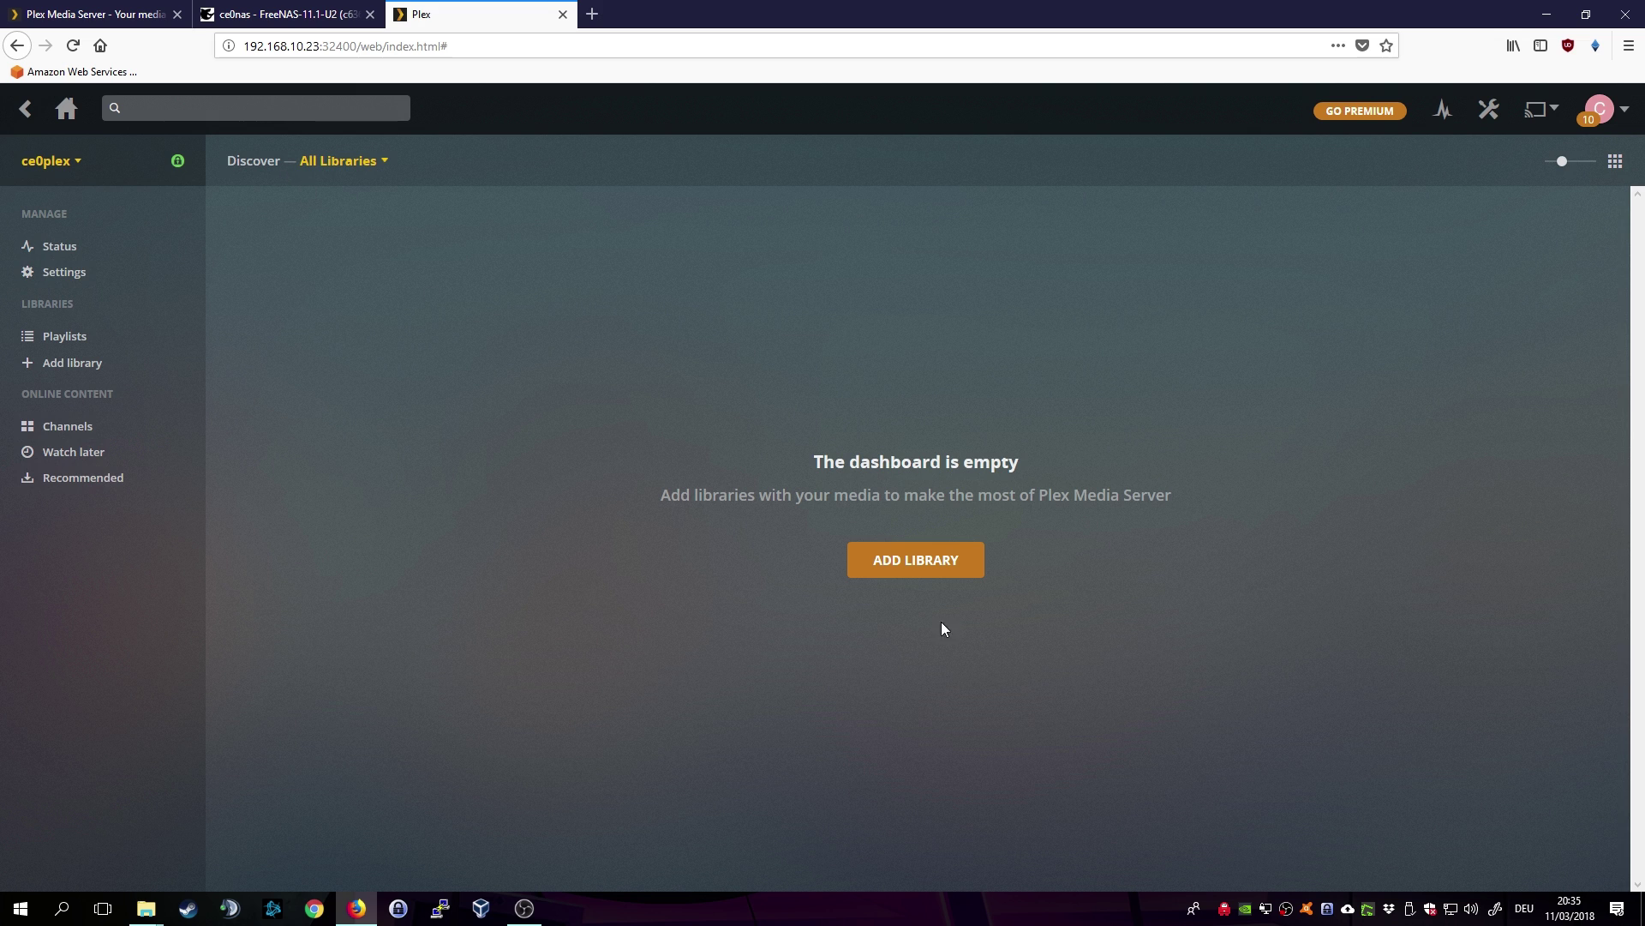
left_click(910, 579)
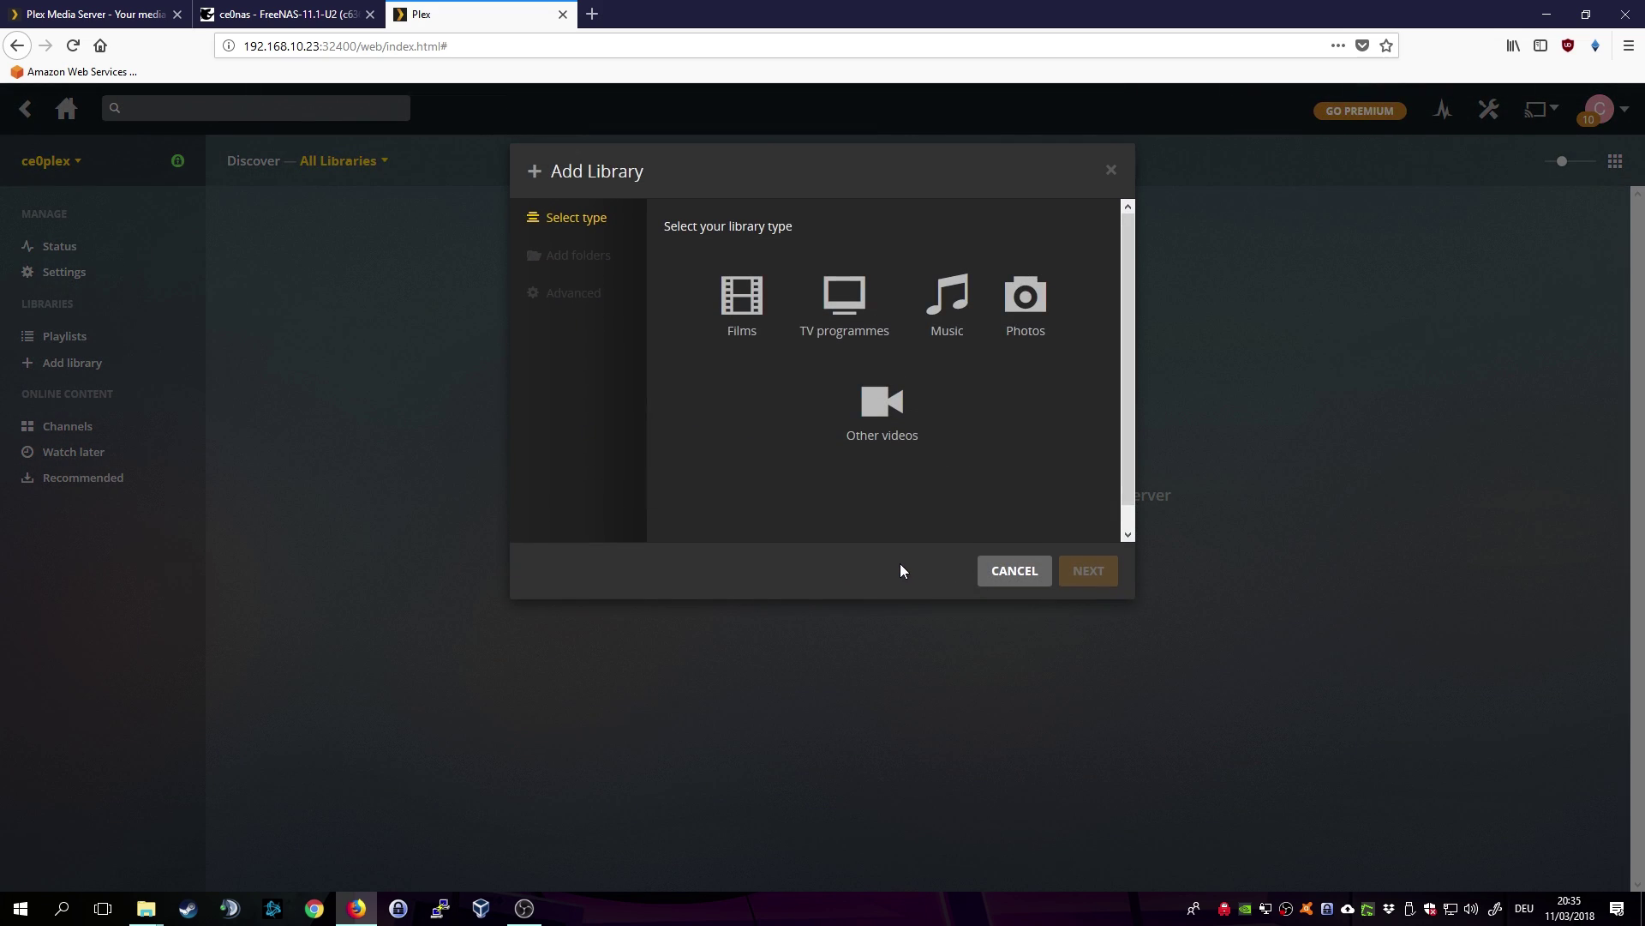
left_click(742, 317)
double_click(688, 521)
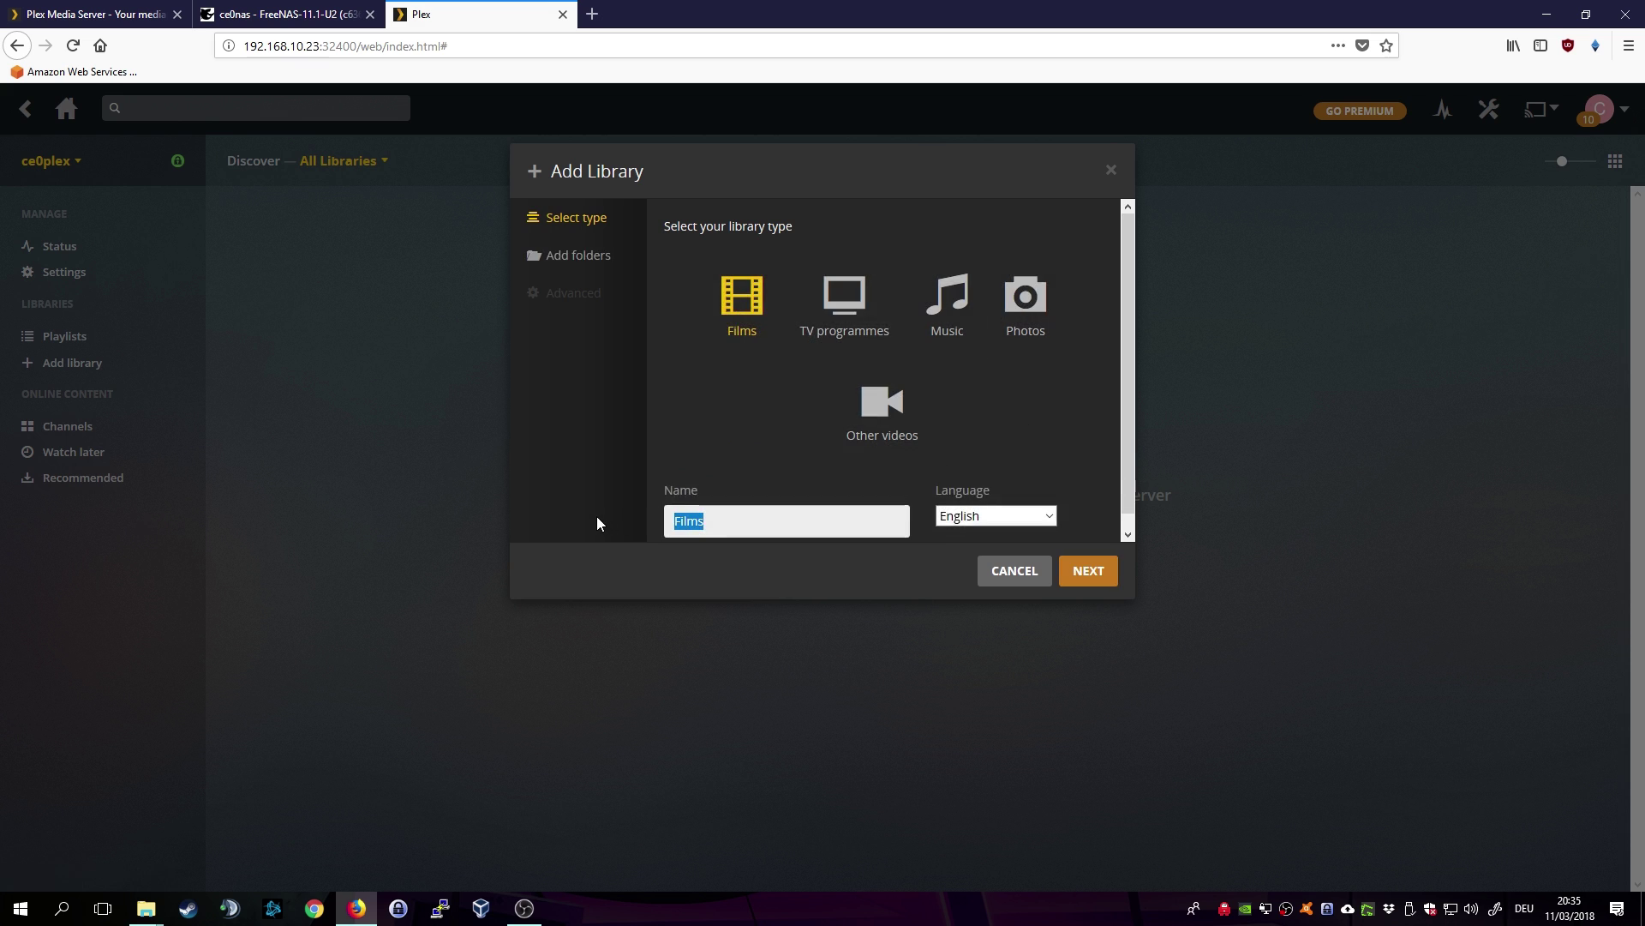
type("E")
left_click(393, 718)
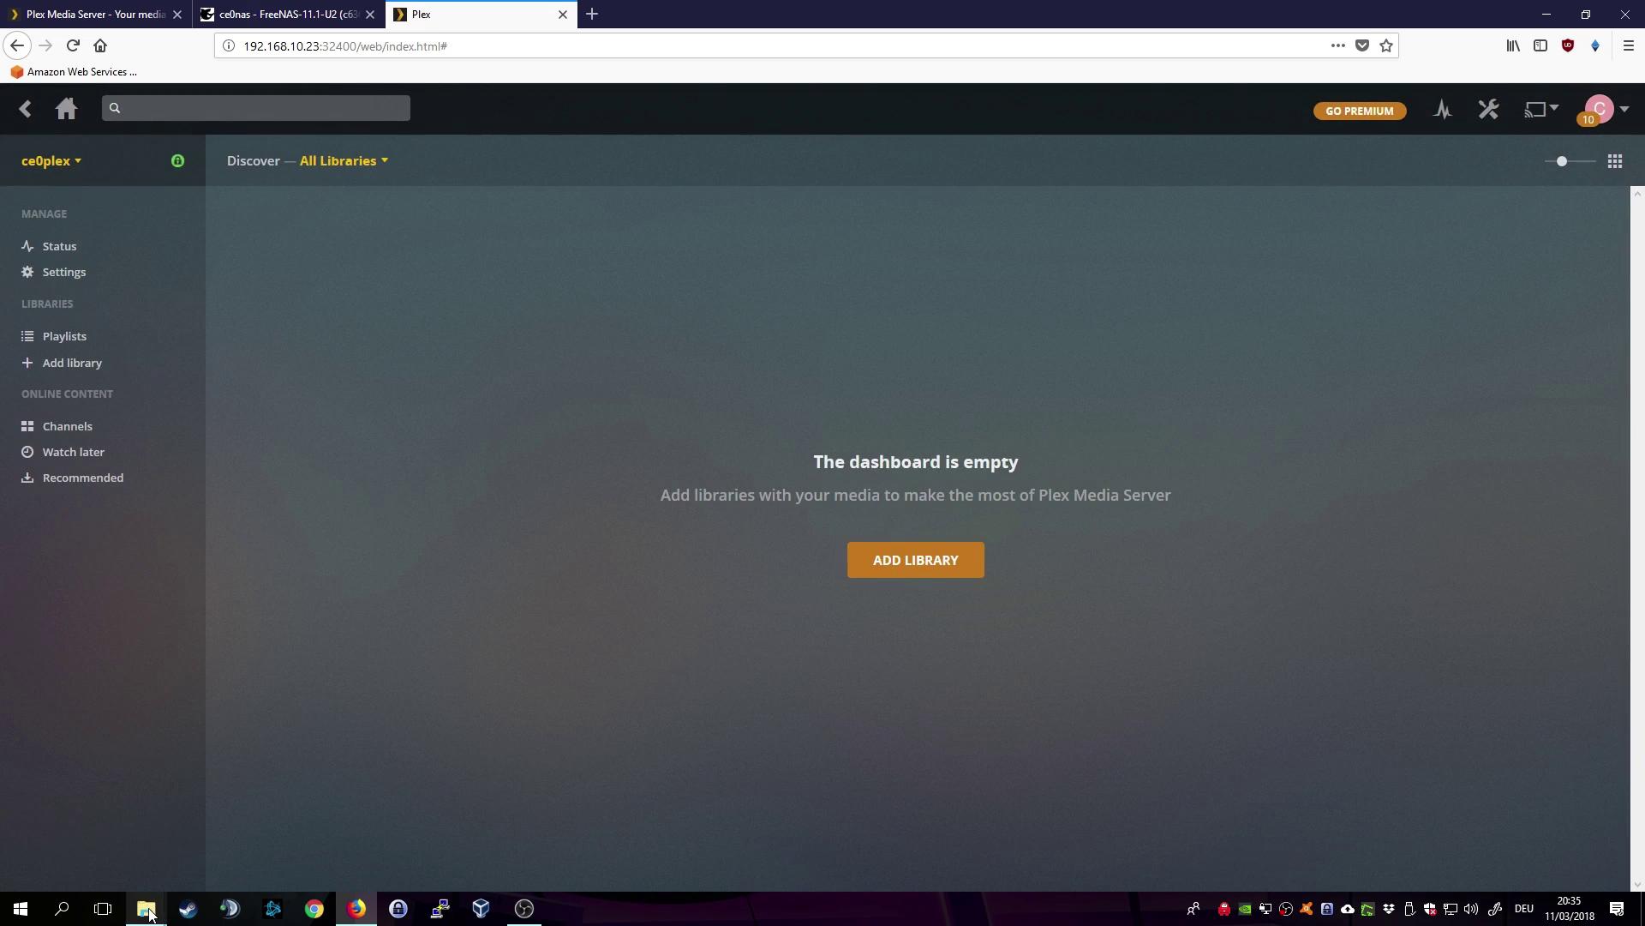
Step: Map drive X: to \\ce0nas\entertainment-share with 'Connect using different credentials' ticked
mouse_move(148, 915)
left_click(129, 864)
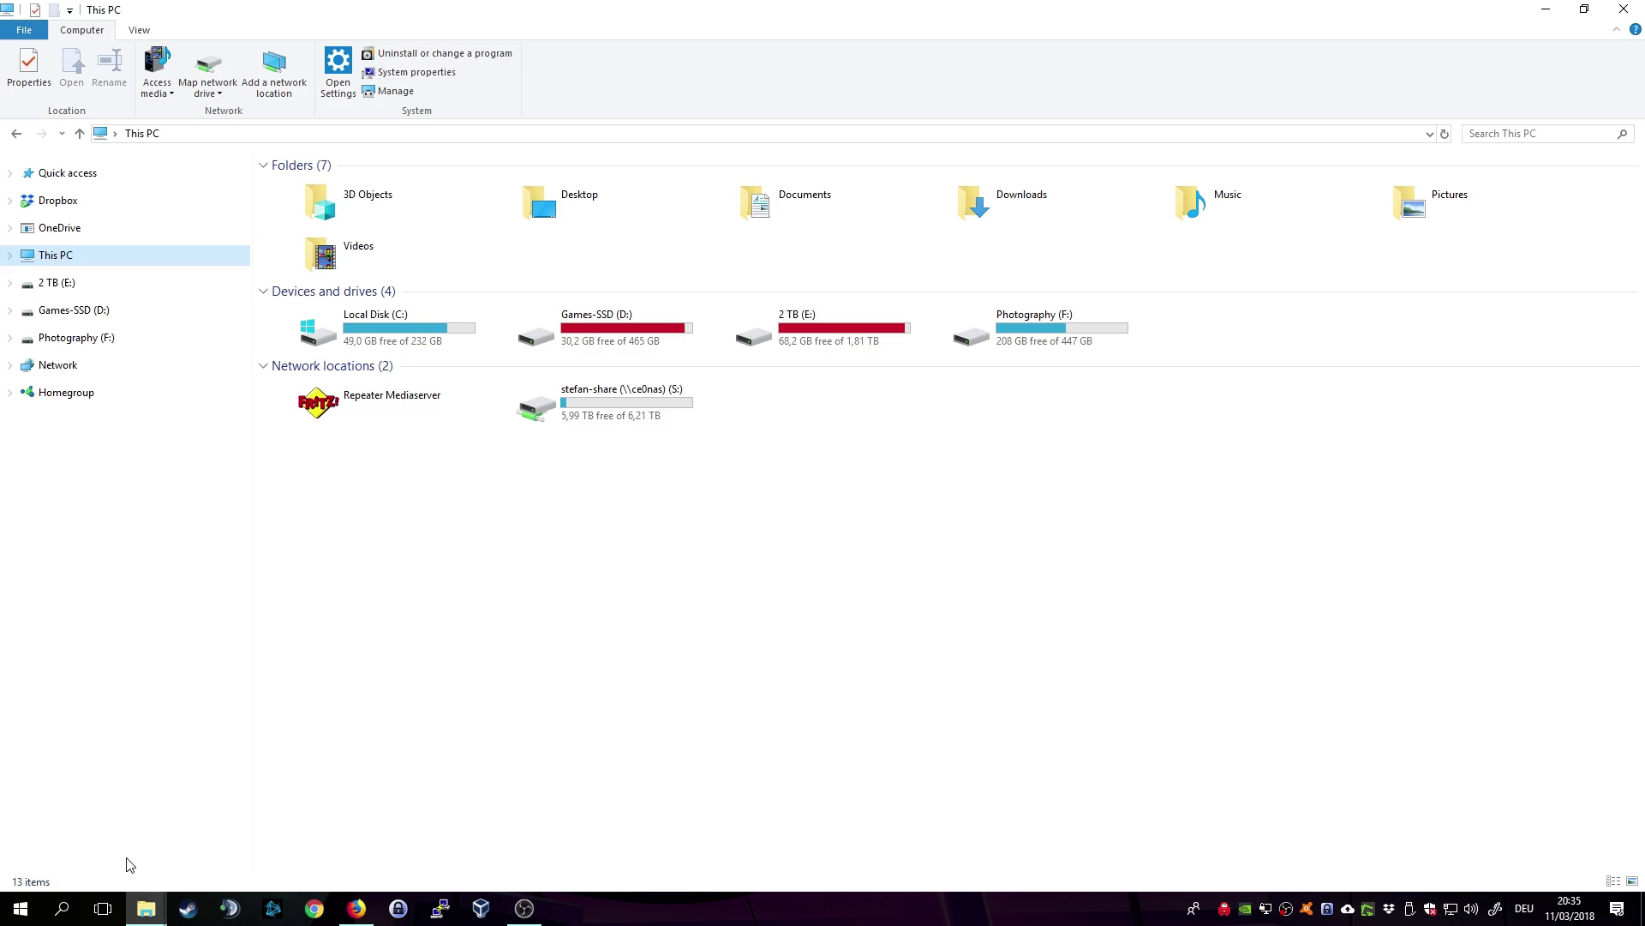
left_click(705, 509)
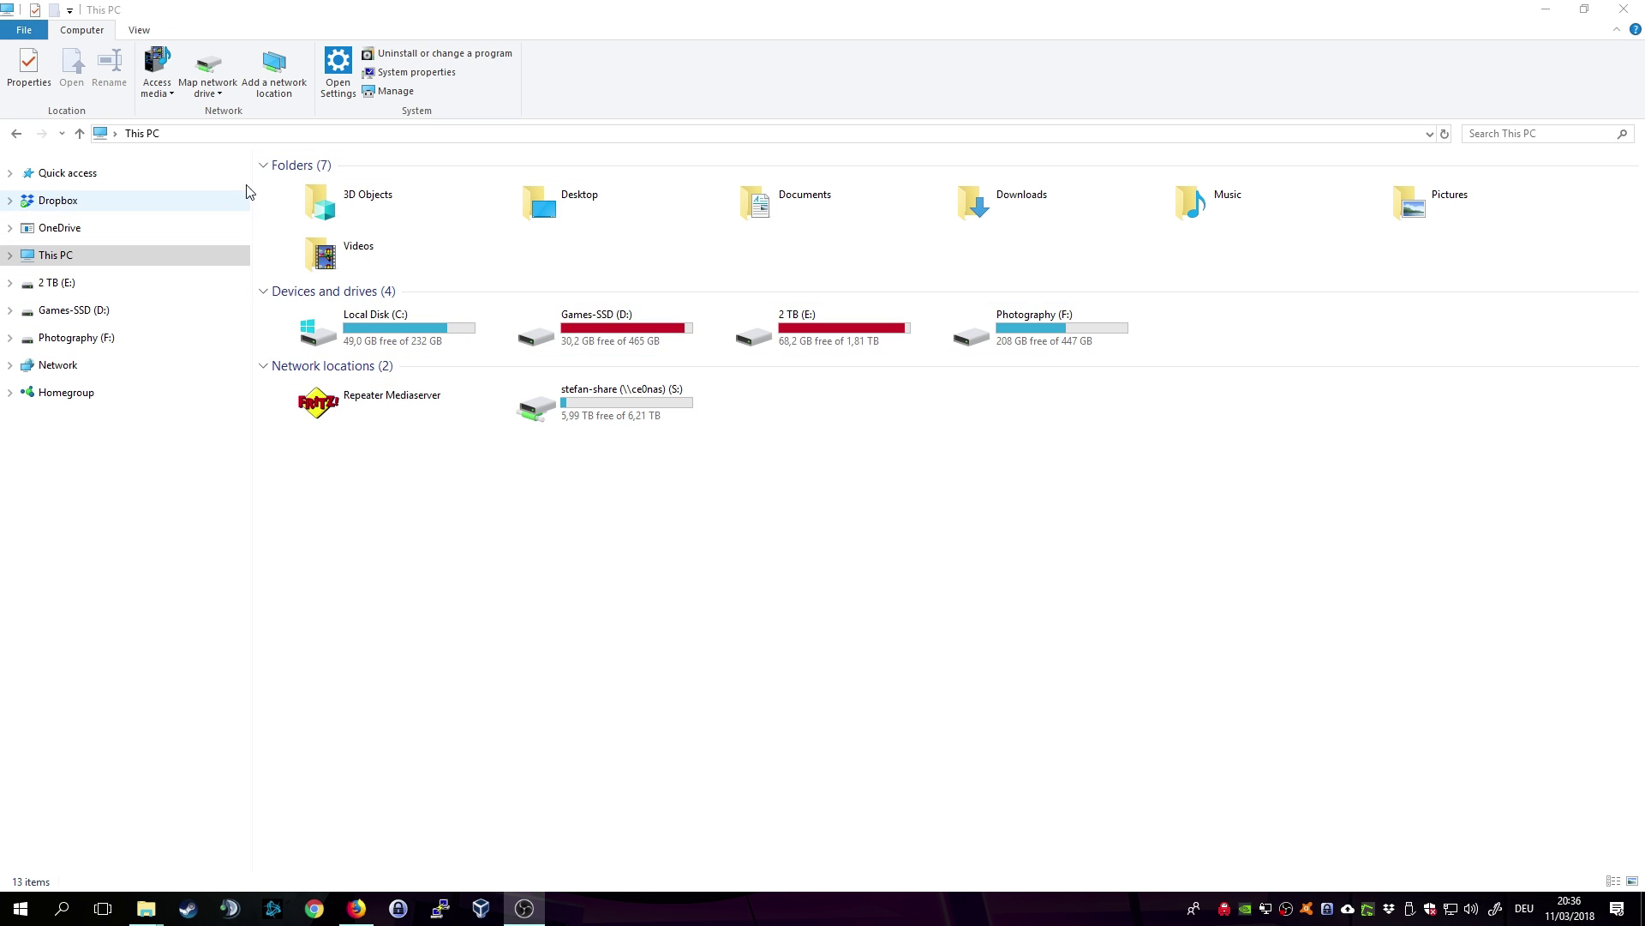
left_click(212, 77)
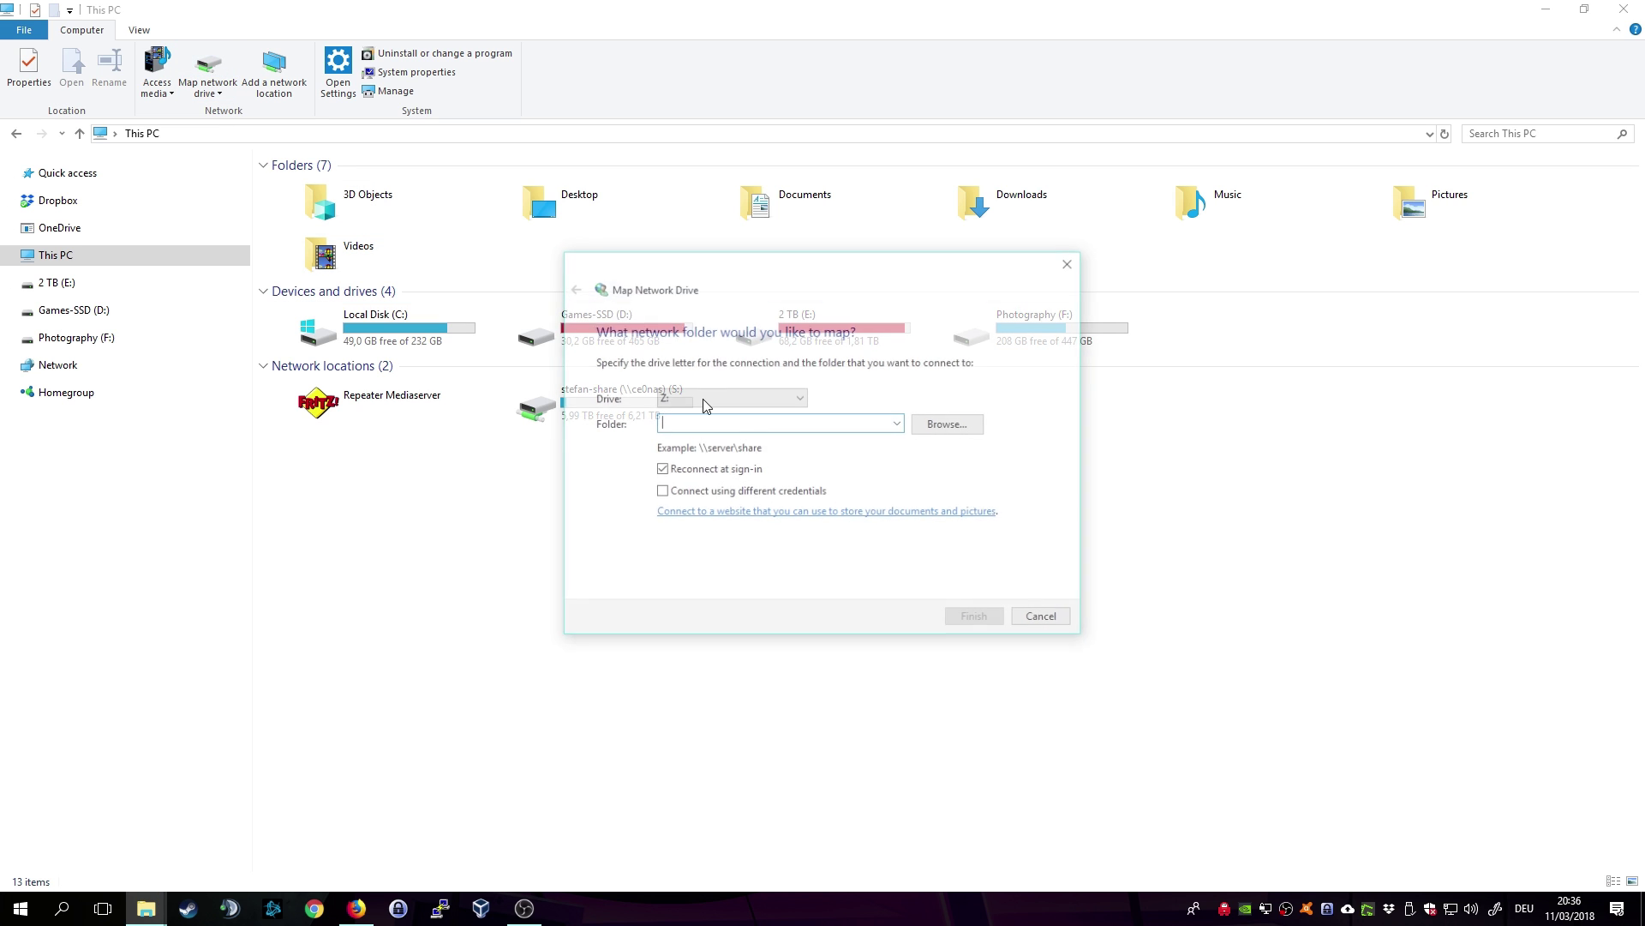
left_click(754, 398)
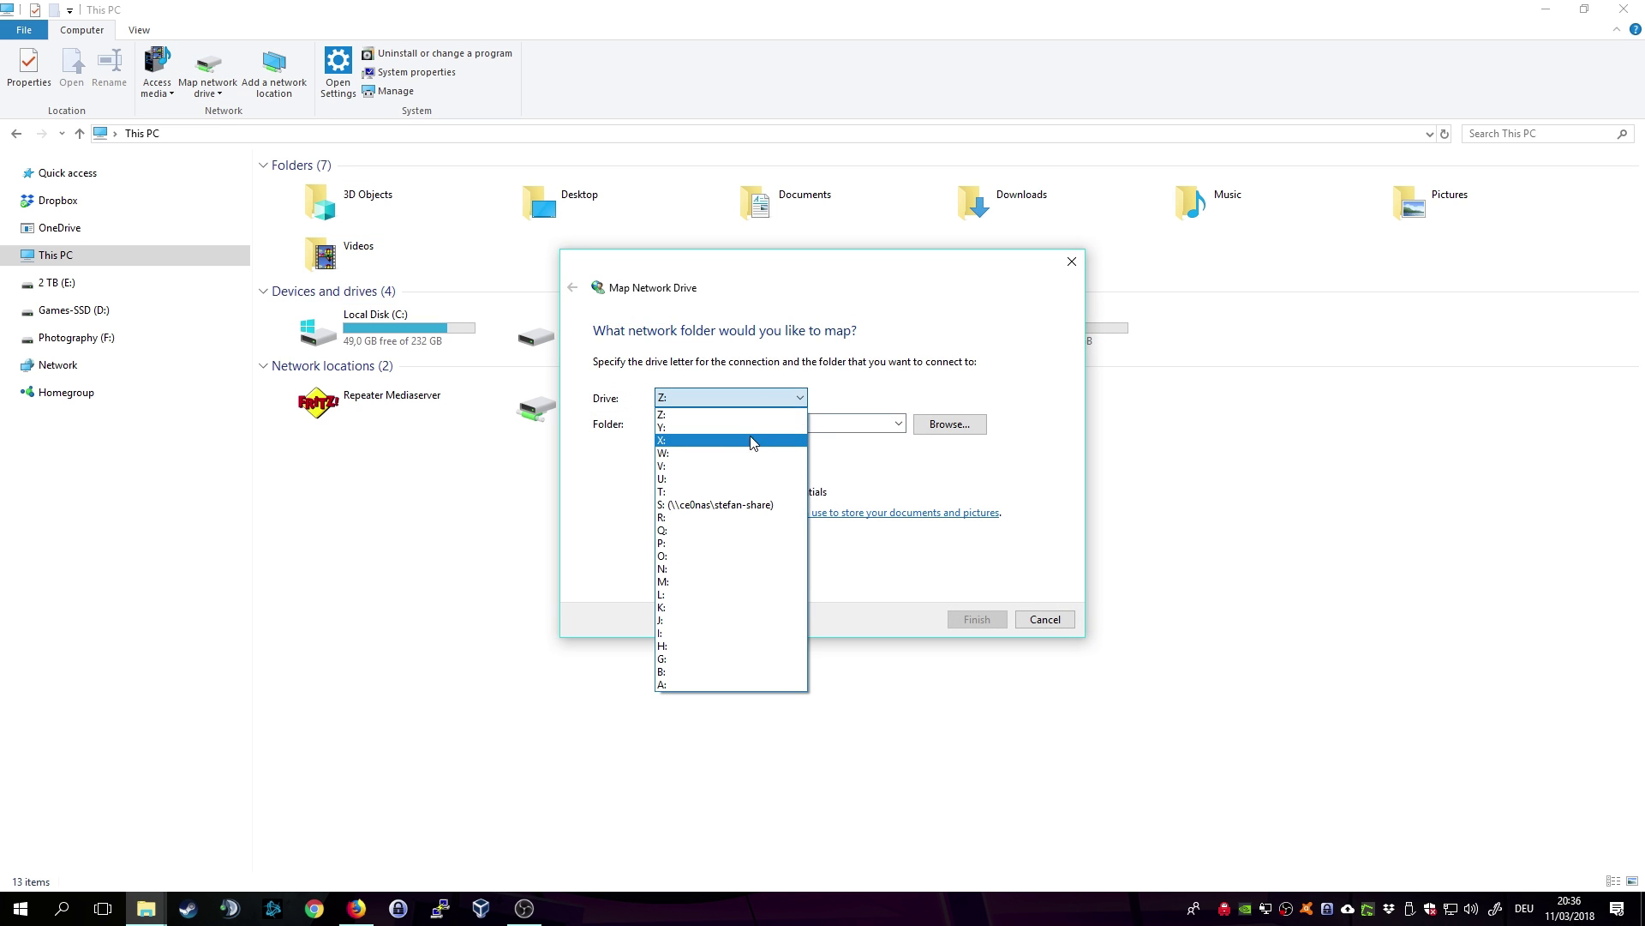
left_click(745, 423)
left_click(733, 421)
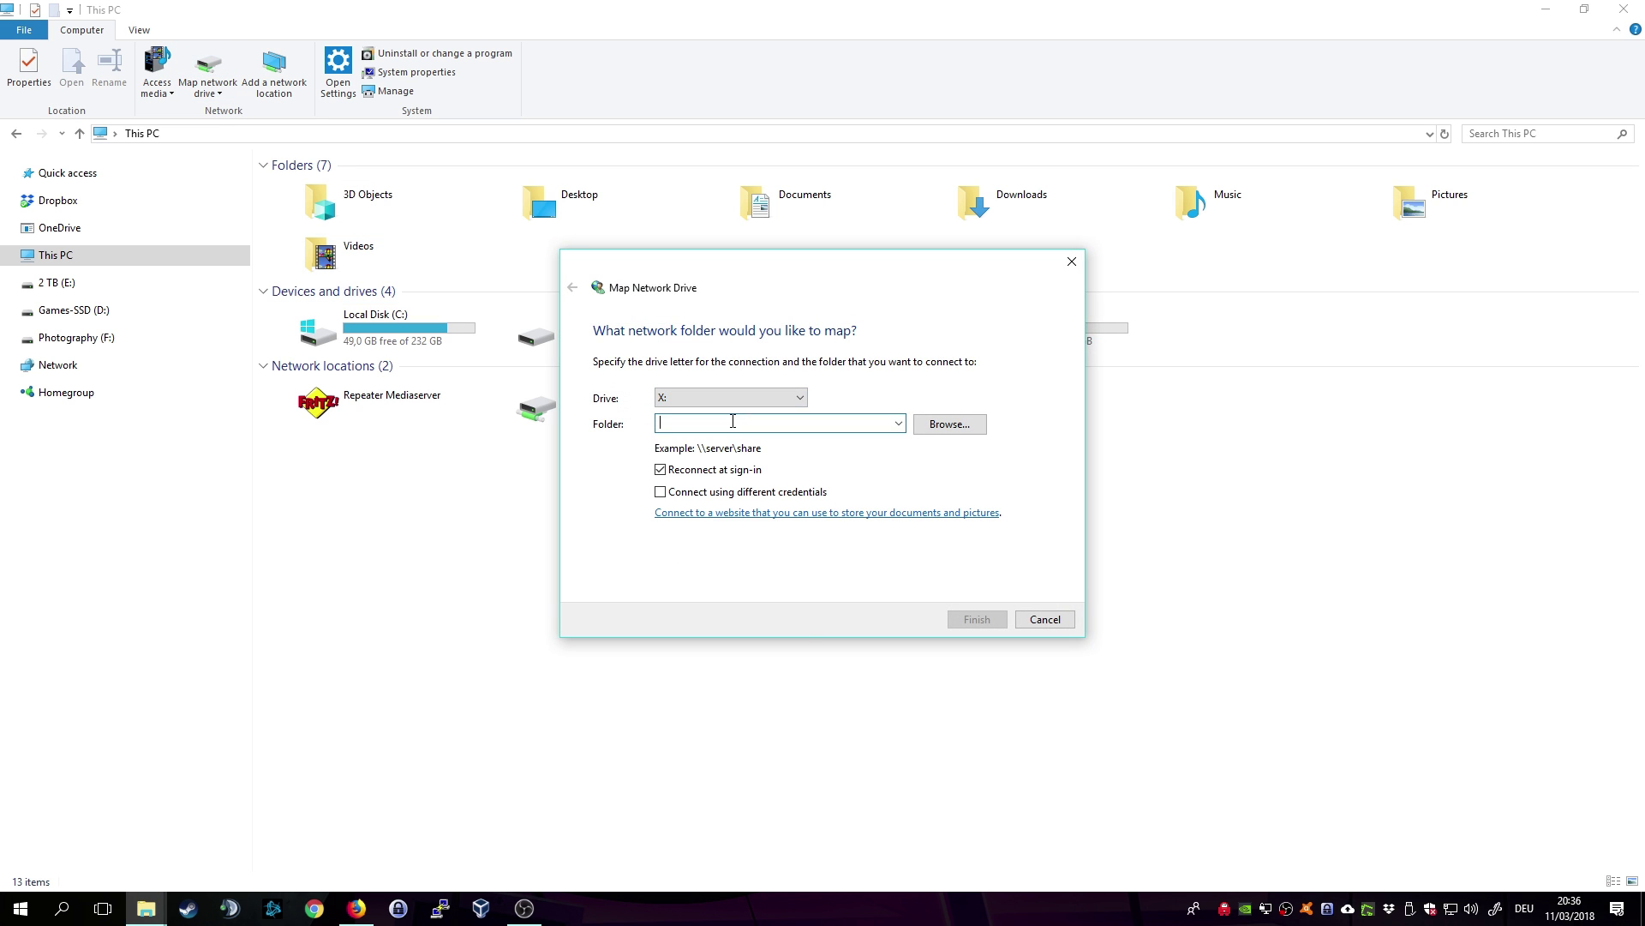
type("\\\\ce0nas\\")
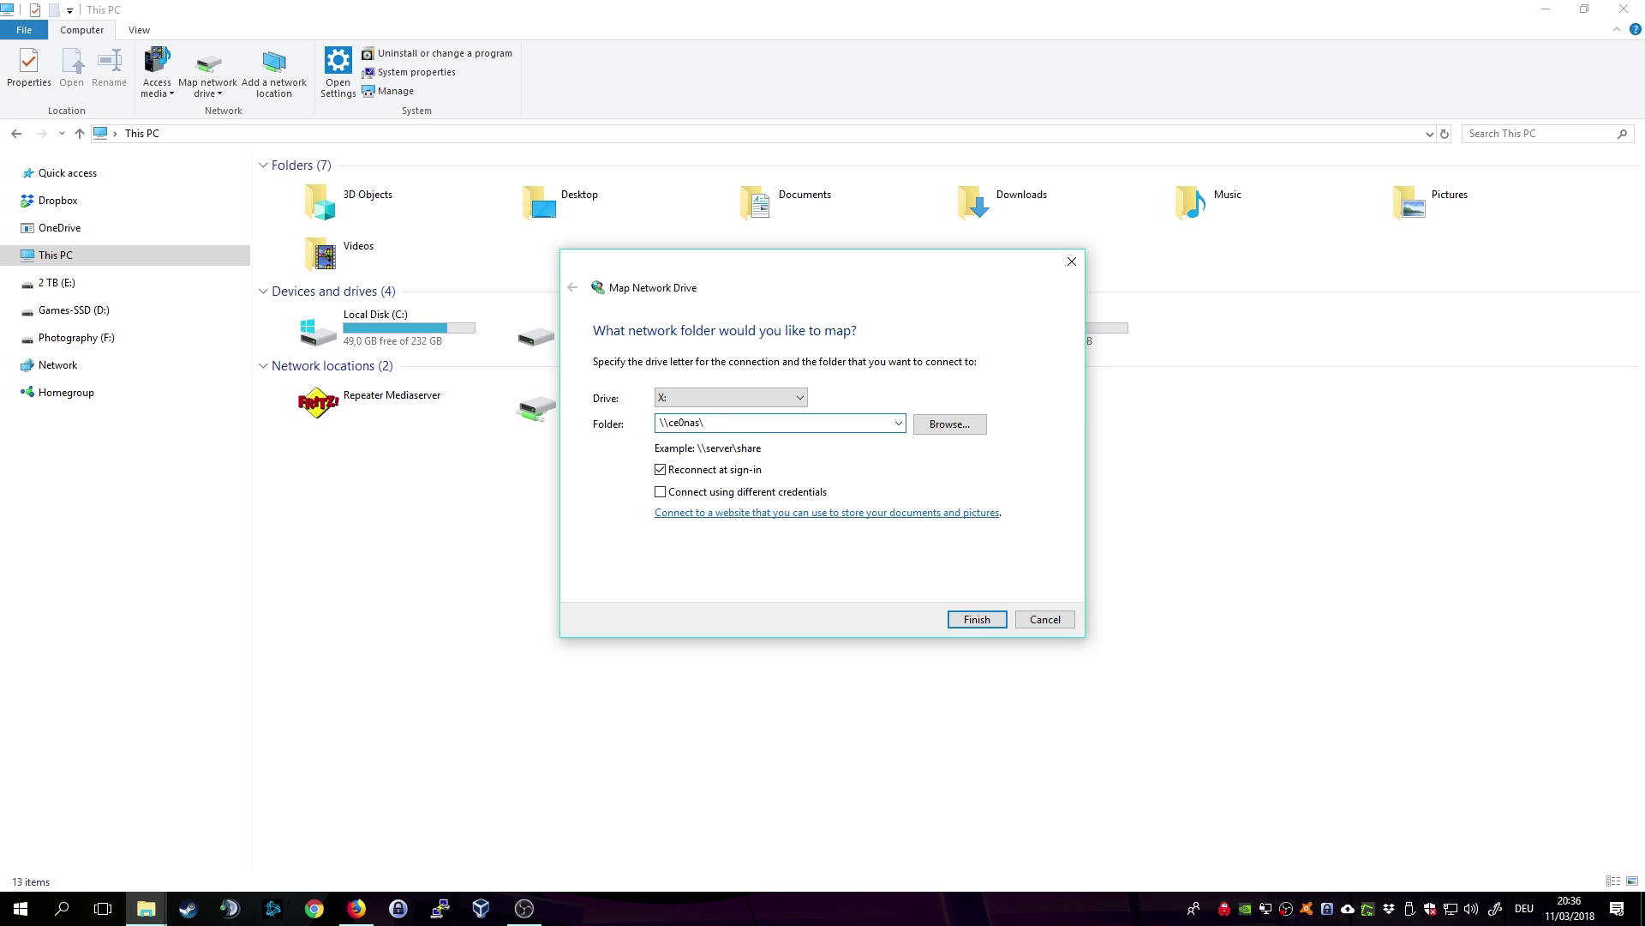
type("entertainment-share")
left_click(660, 493)
left_click(989, 623)
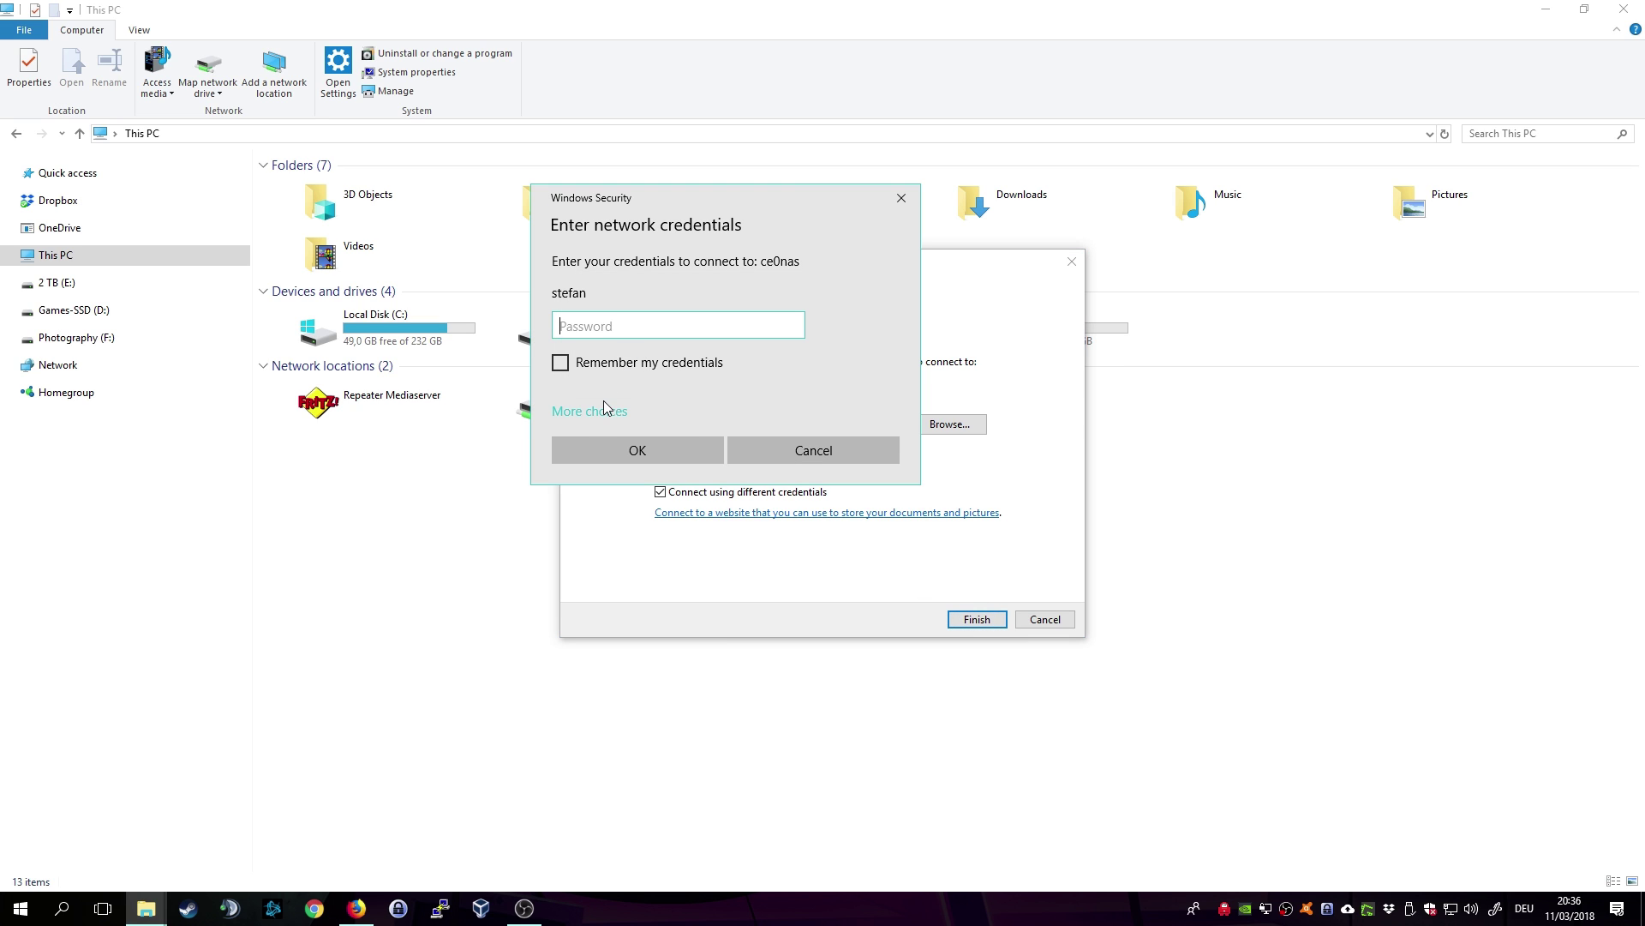
Step: Sign in to ce0nas with a different account's username and password, remembering the credentials
left_click(604, 414)
left_click(668, 496)
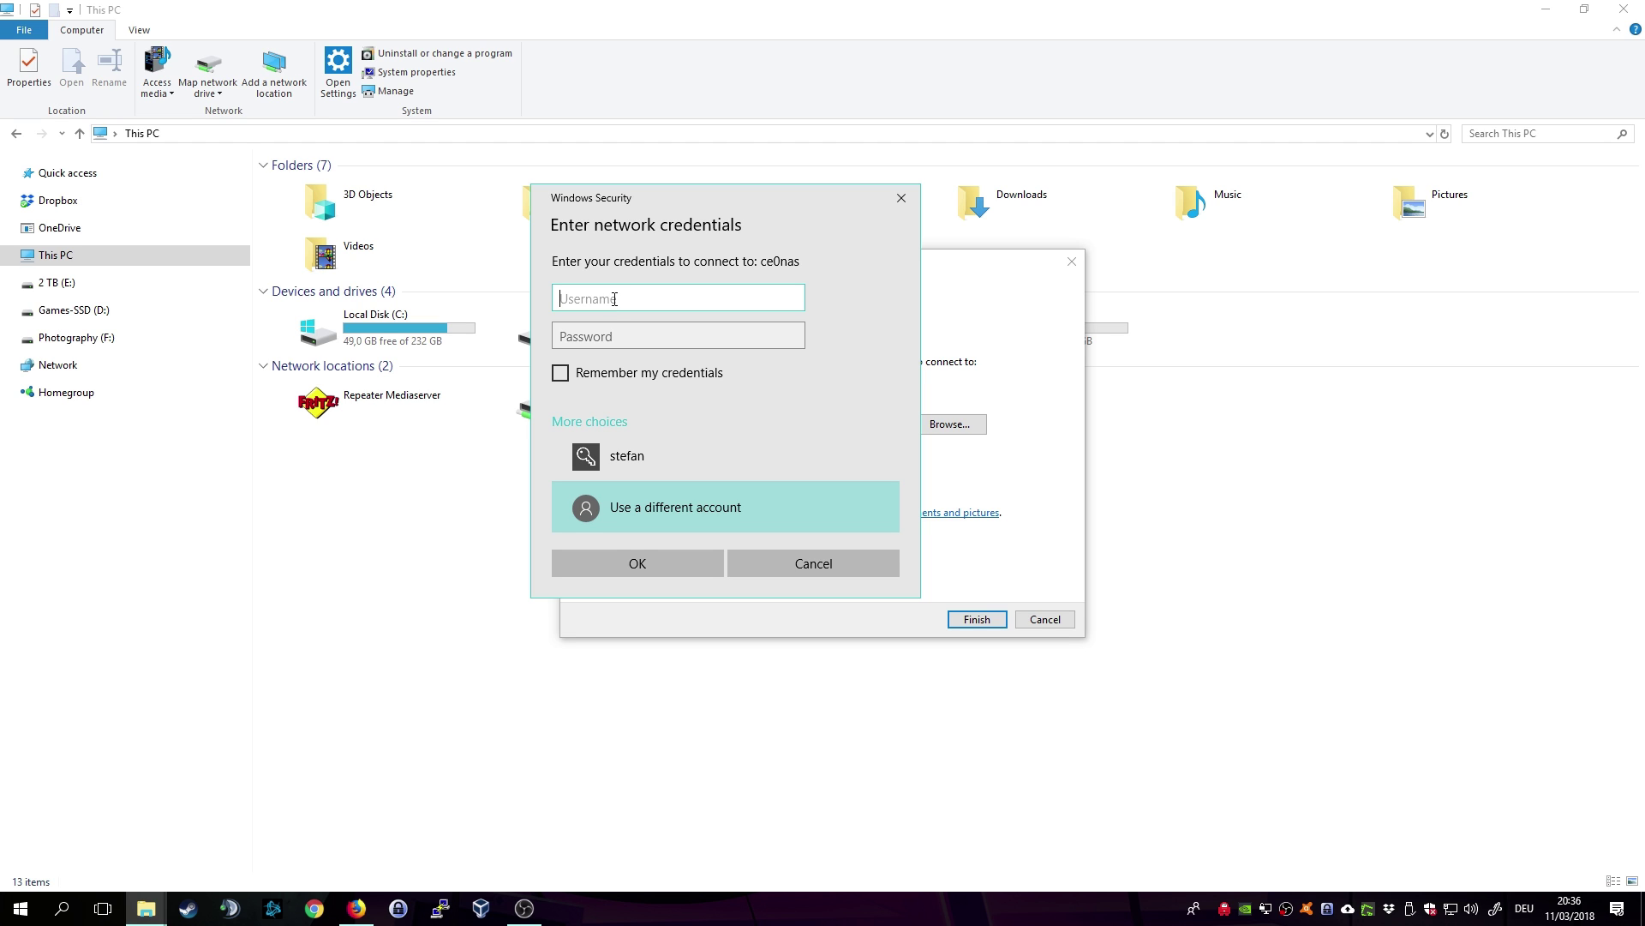
type("stefan")
key("Tab")
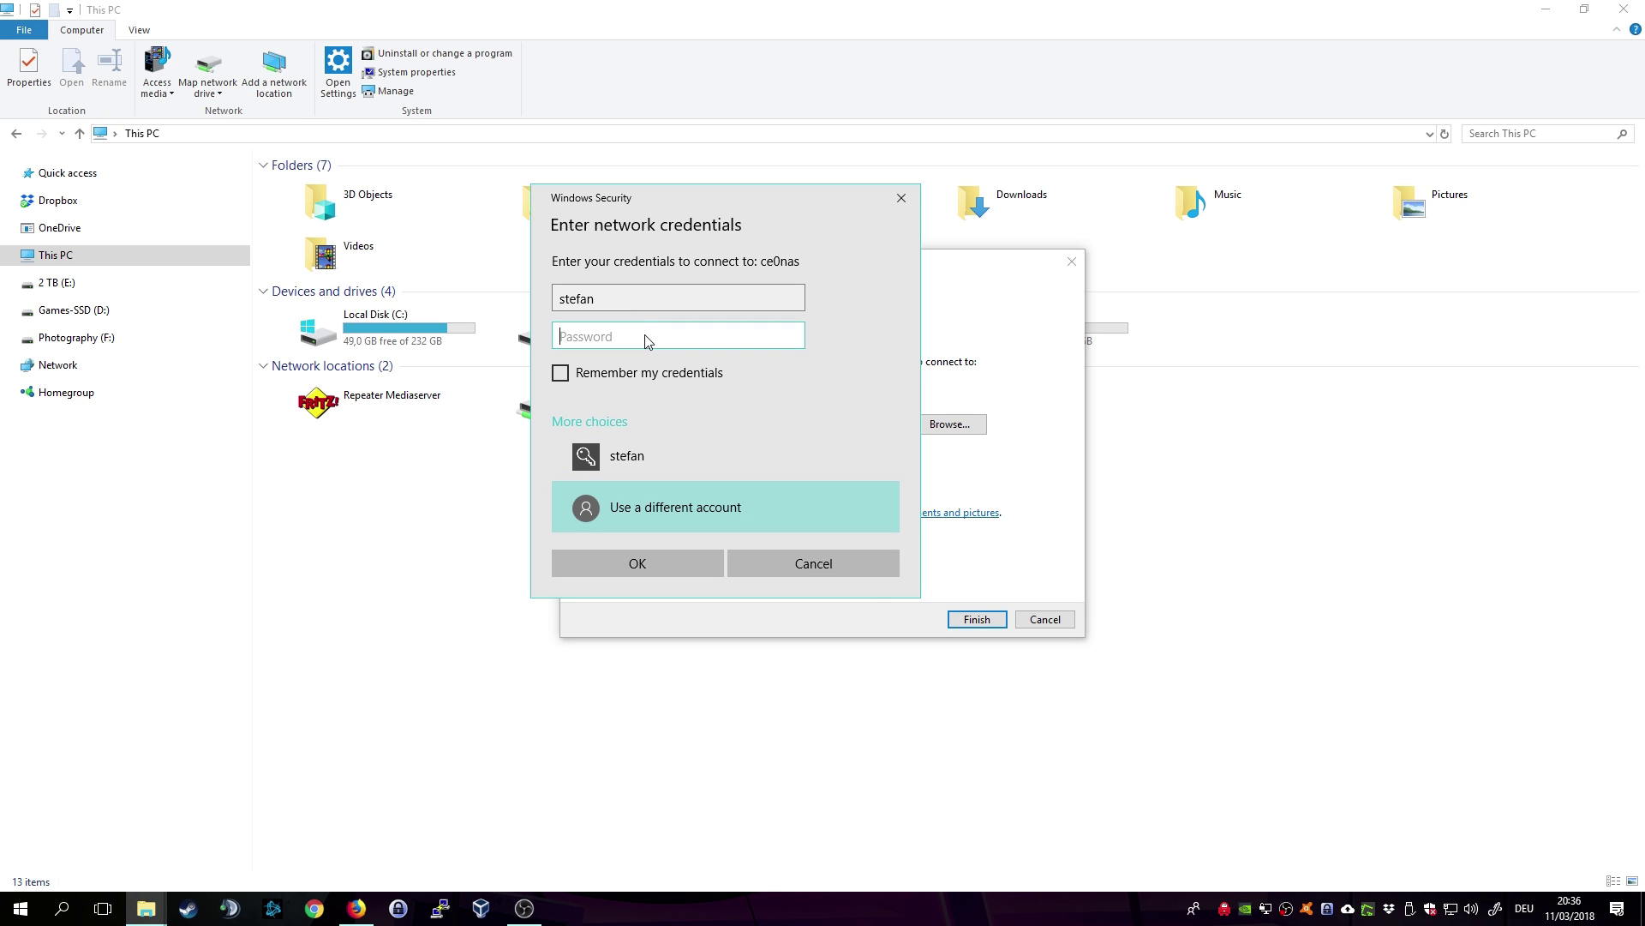
key("ctrl+v")
left_click(555, 374)
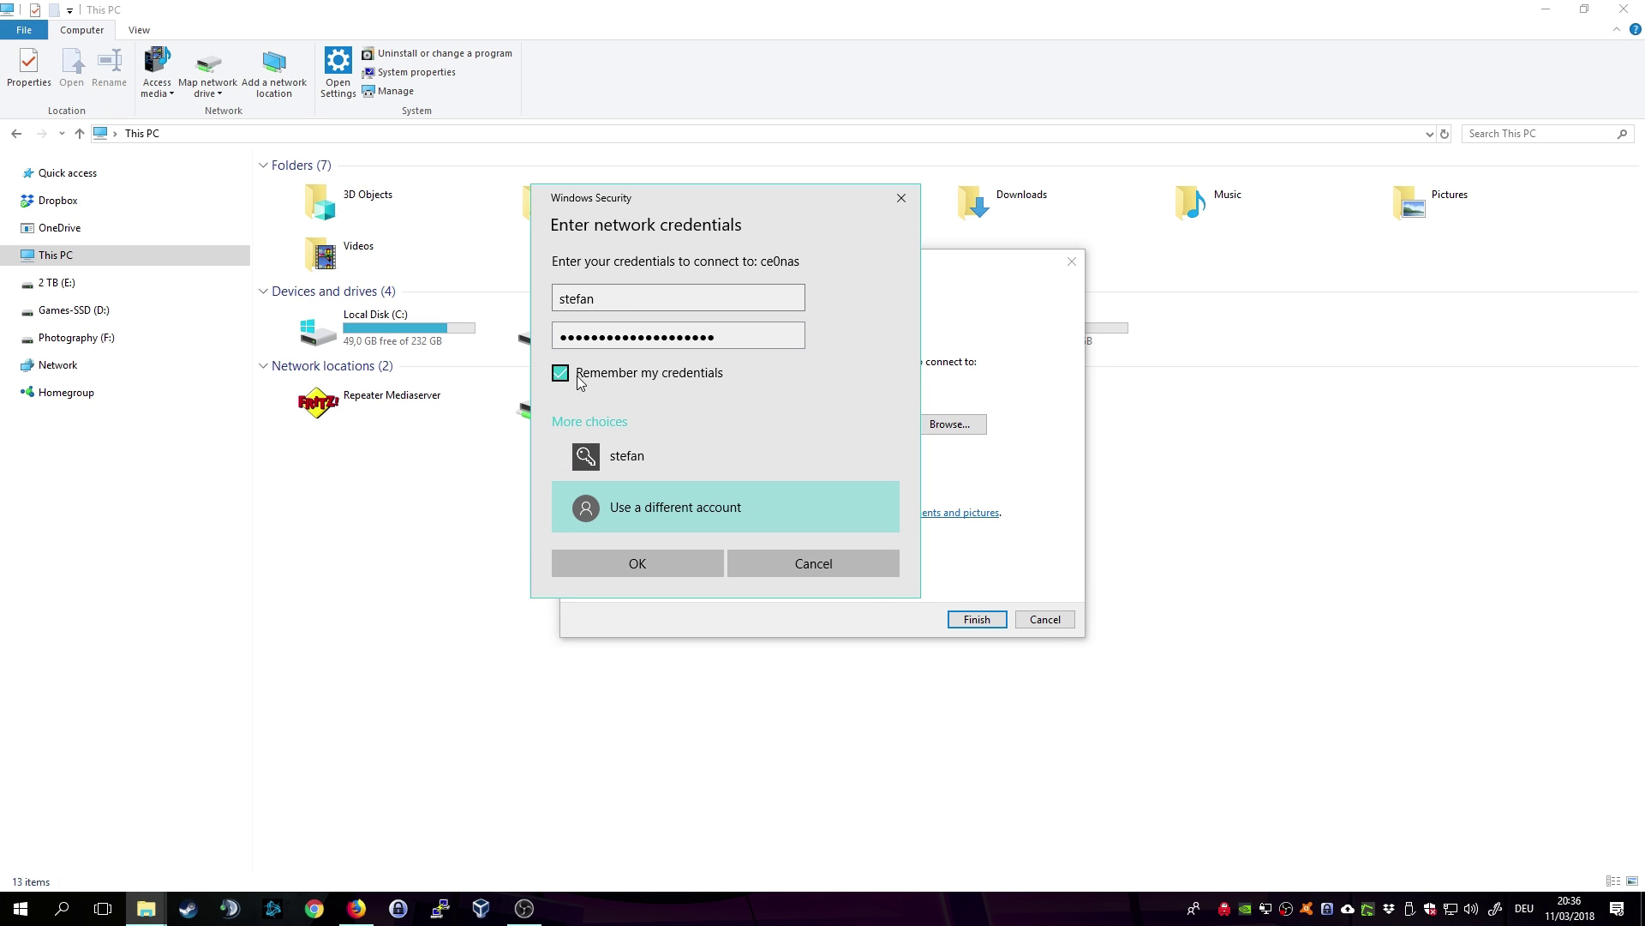
left_click(639, 564)
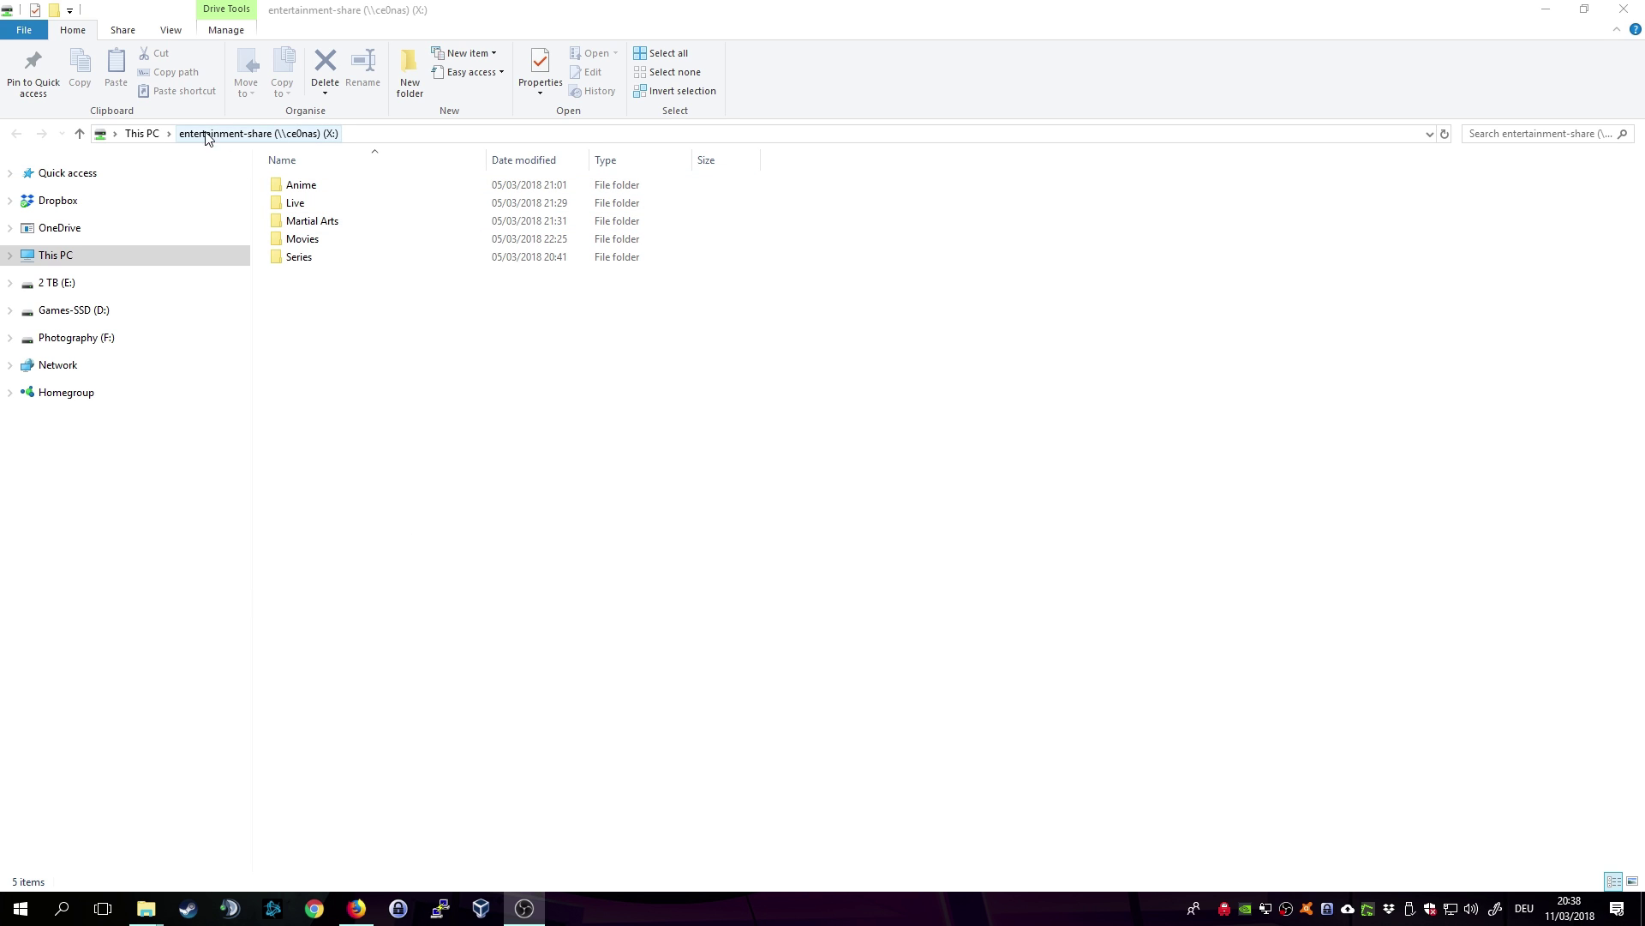
left_click(85, 263)
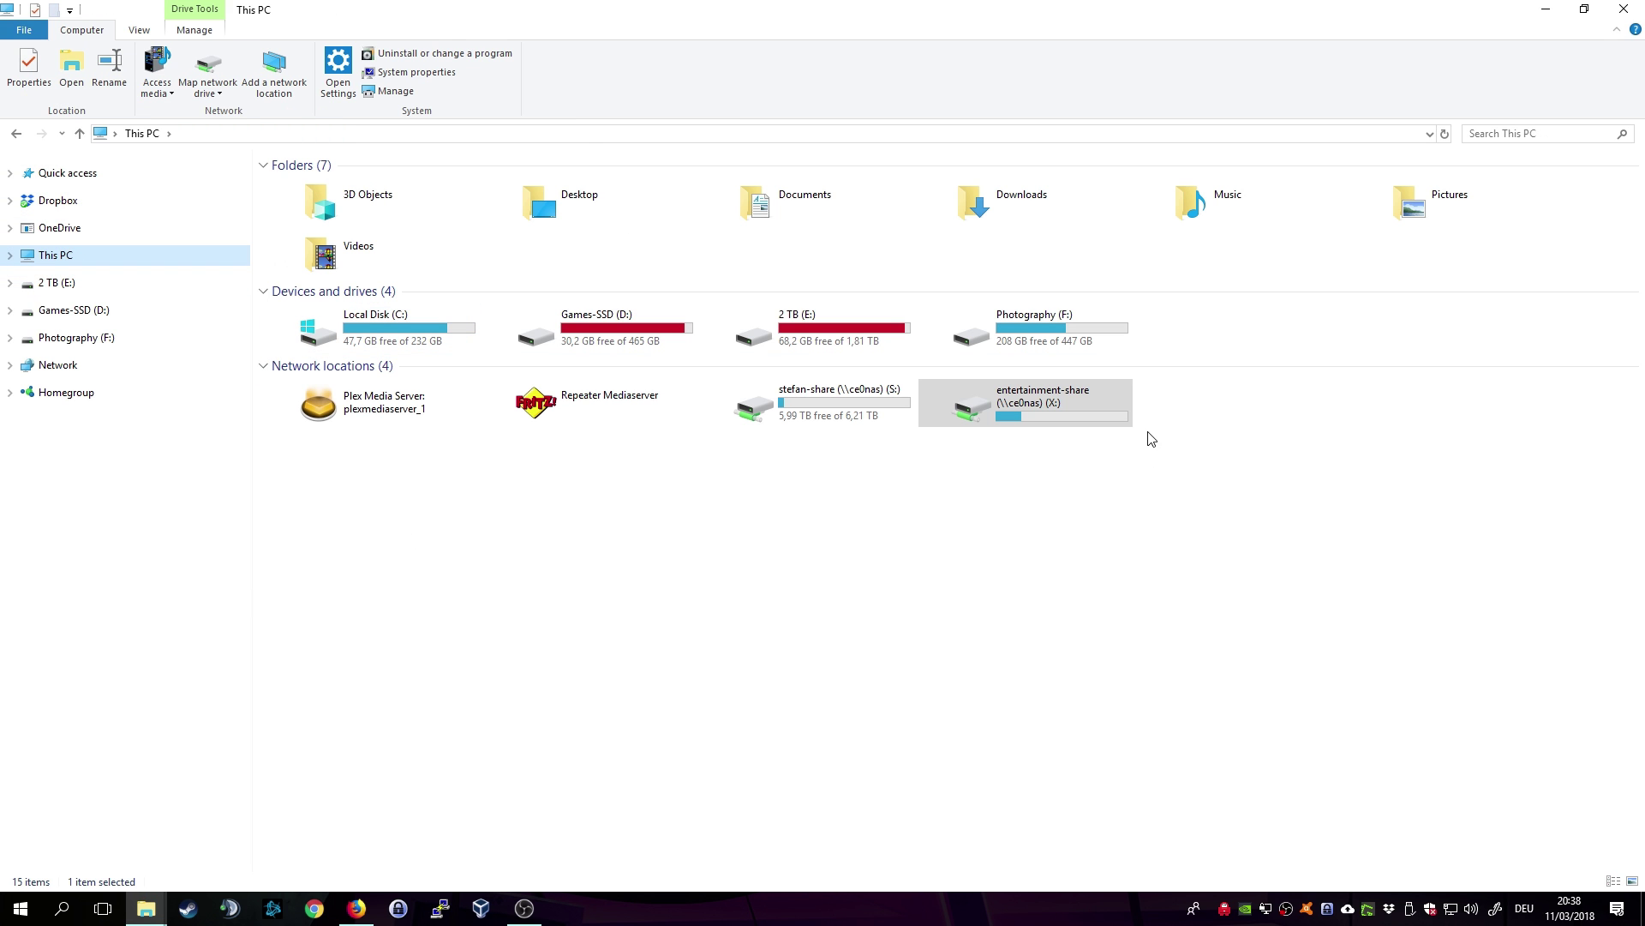
double_click(1062, 411)
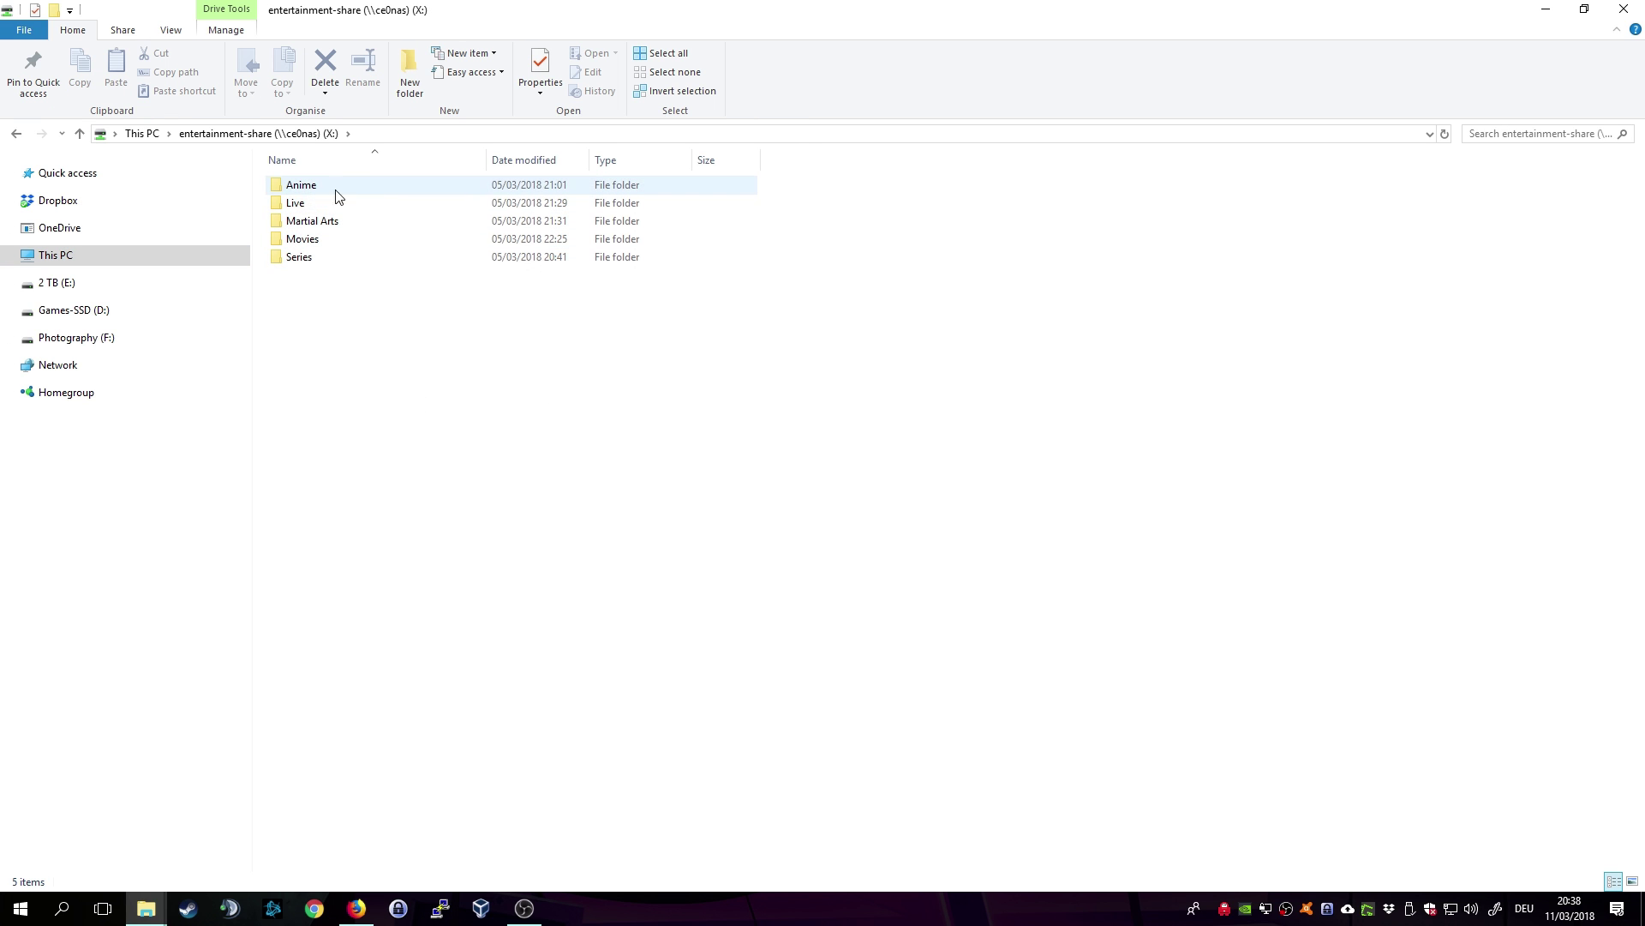
mouse_move(365, 911)
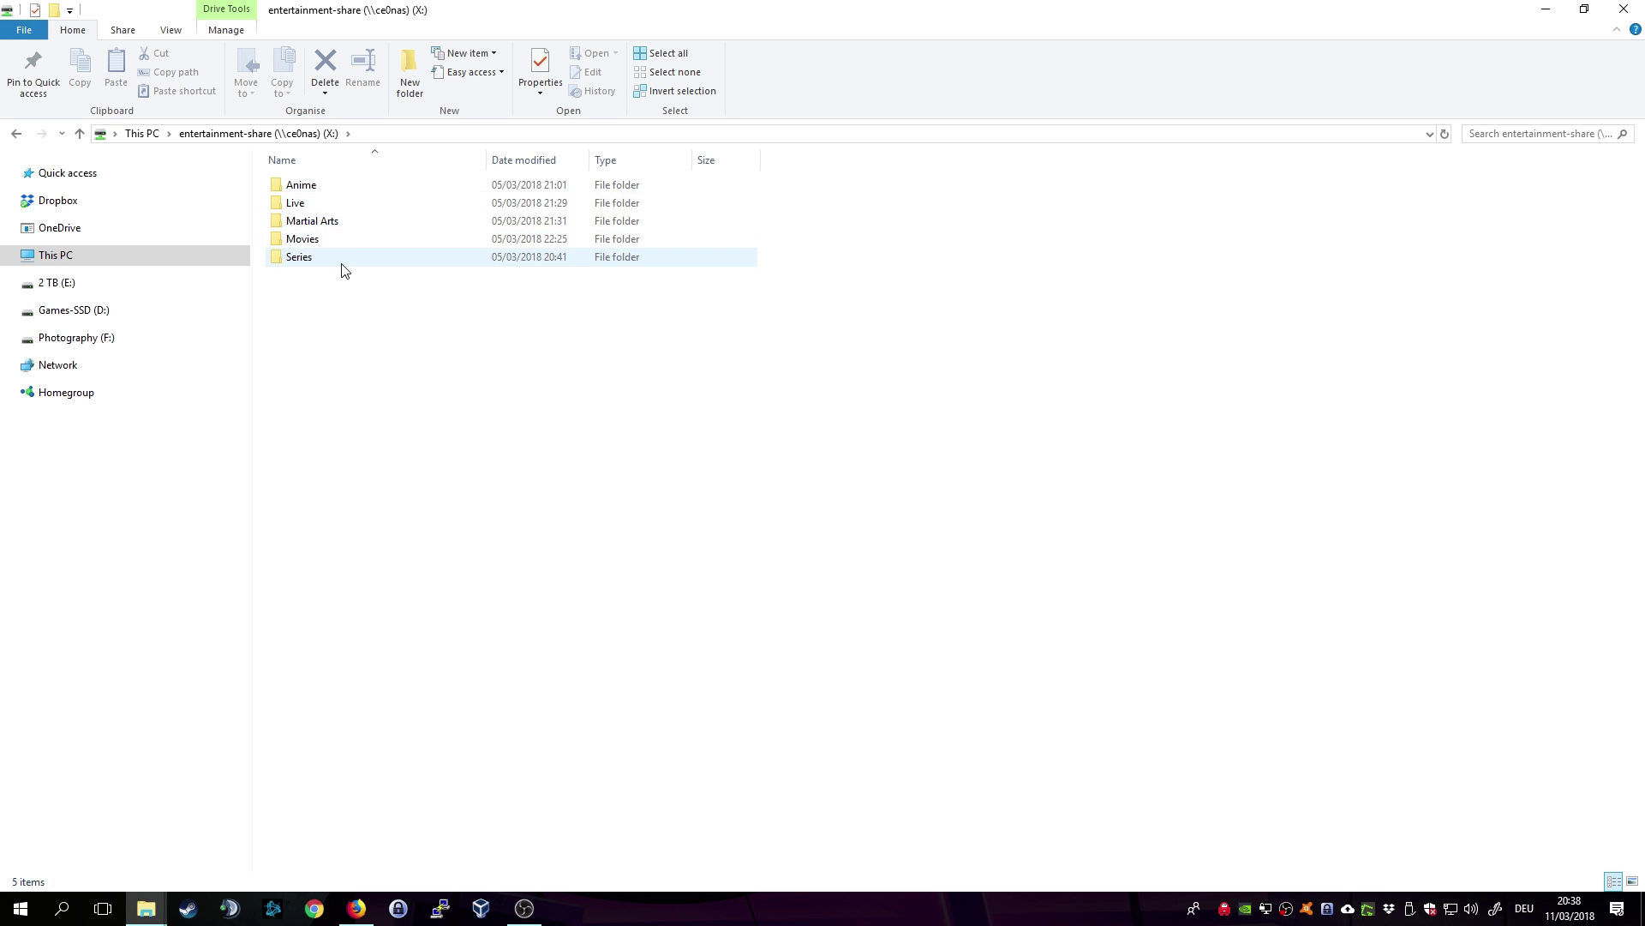
Step: Add a new Films-type library in Plex and name it 'English Movies'
left_click(357, 909)
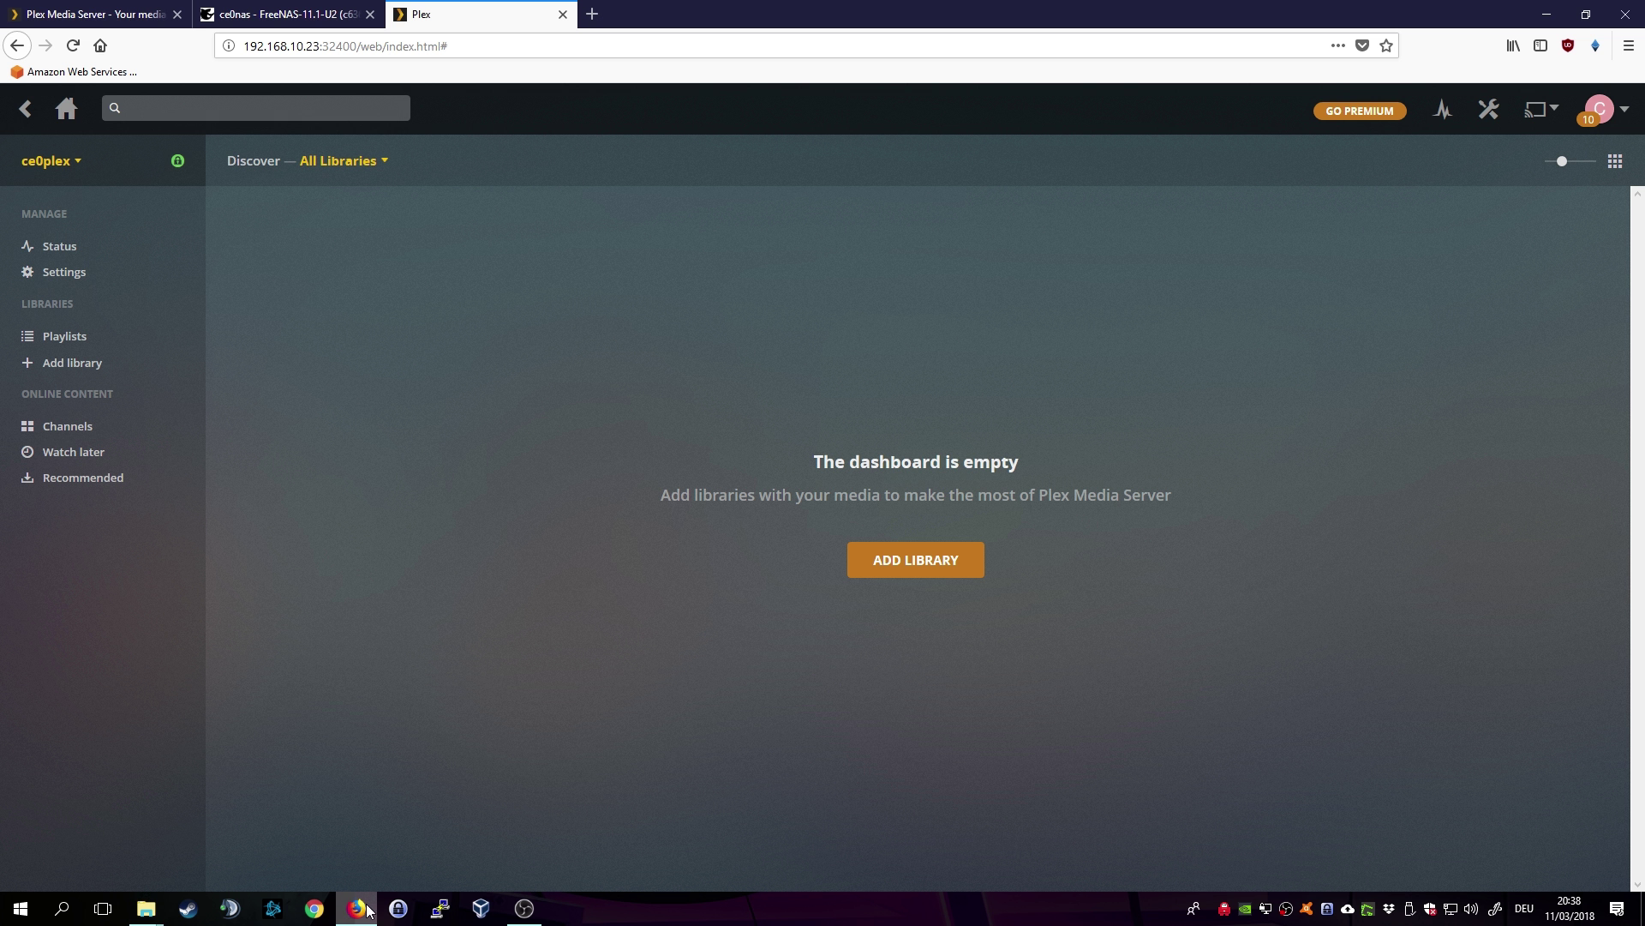
left_click(928, 569)
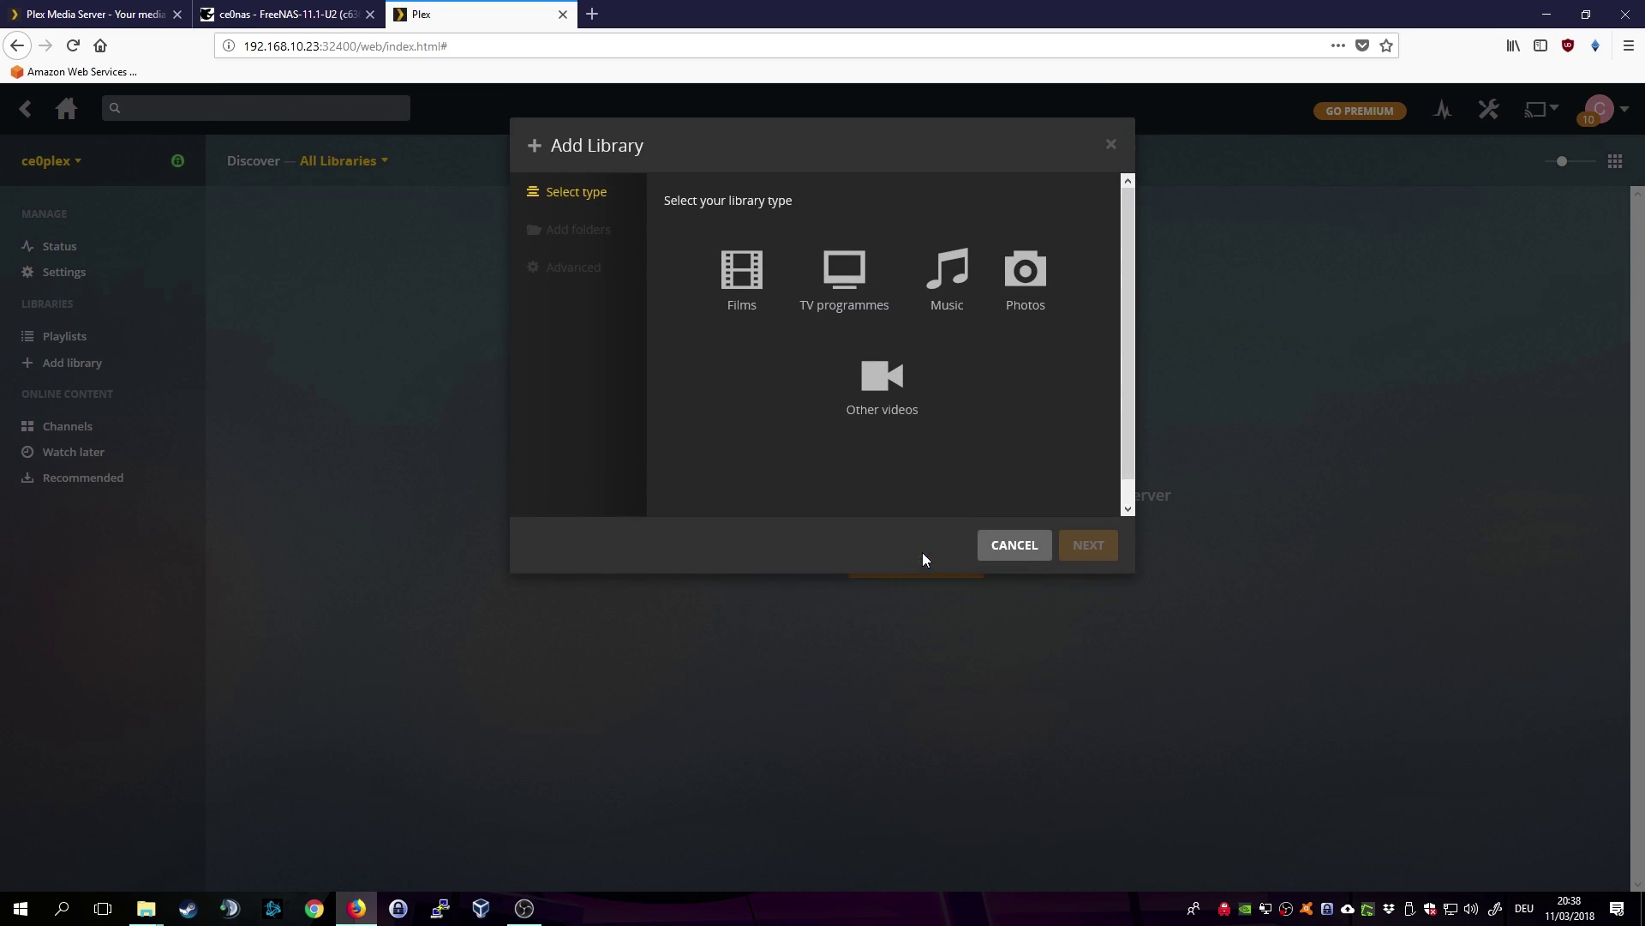
left_click(750, 307)
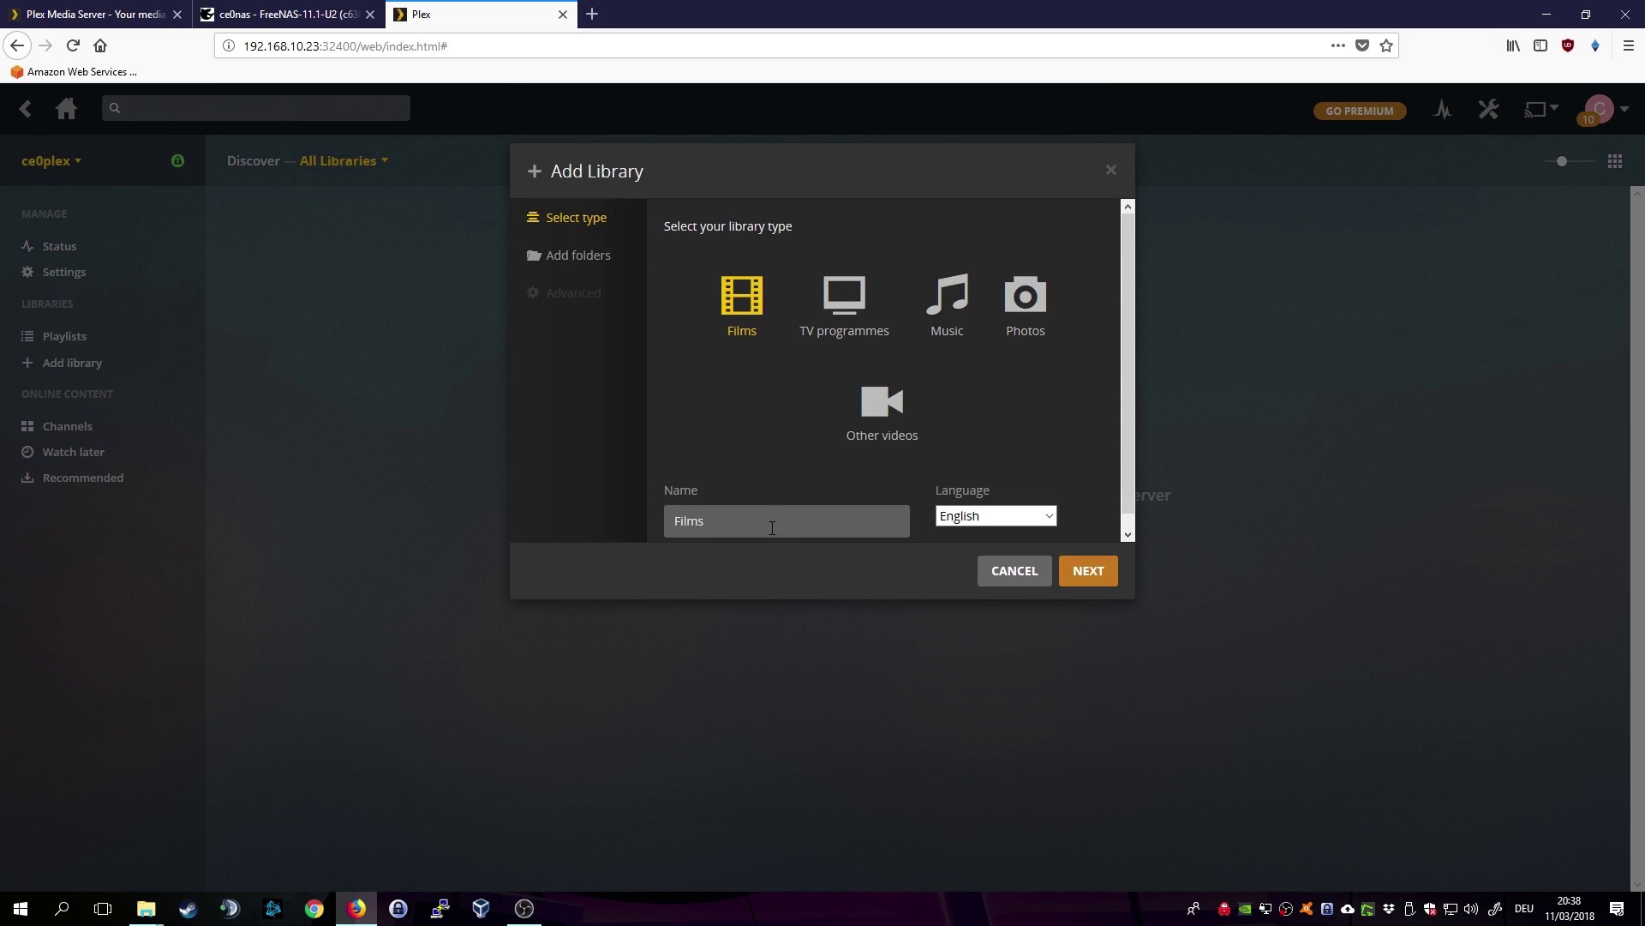
left_click_drag(774, 524, 528, 512)
type("English ")
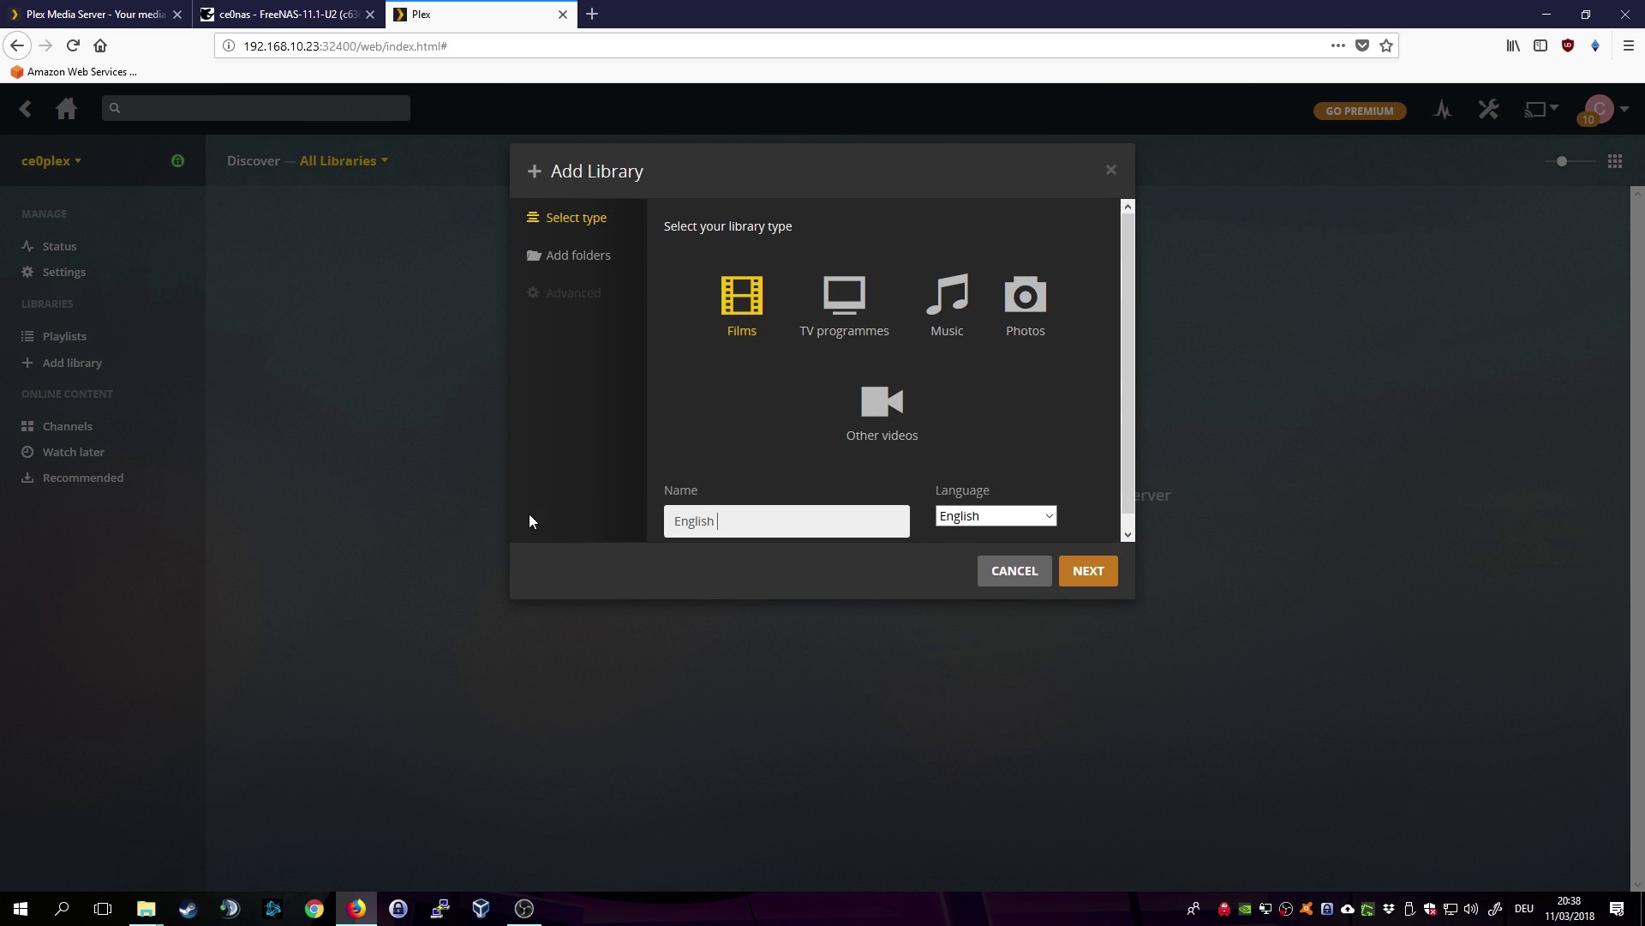
type("Movies")
Step: Open the media folder browser and check the subfolders inside the share's Movies folder
left_click(1093, 577)
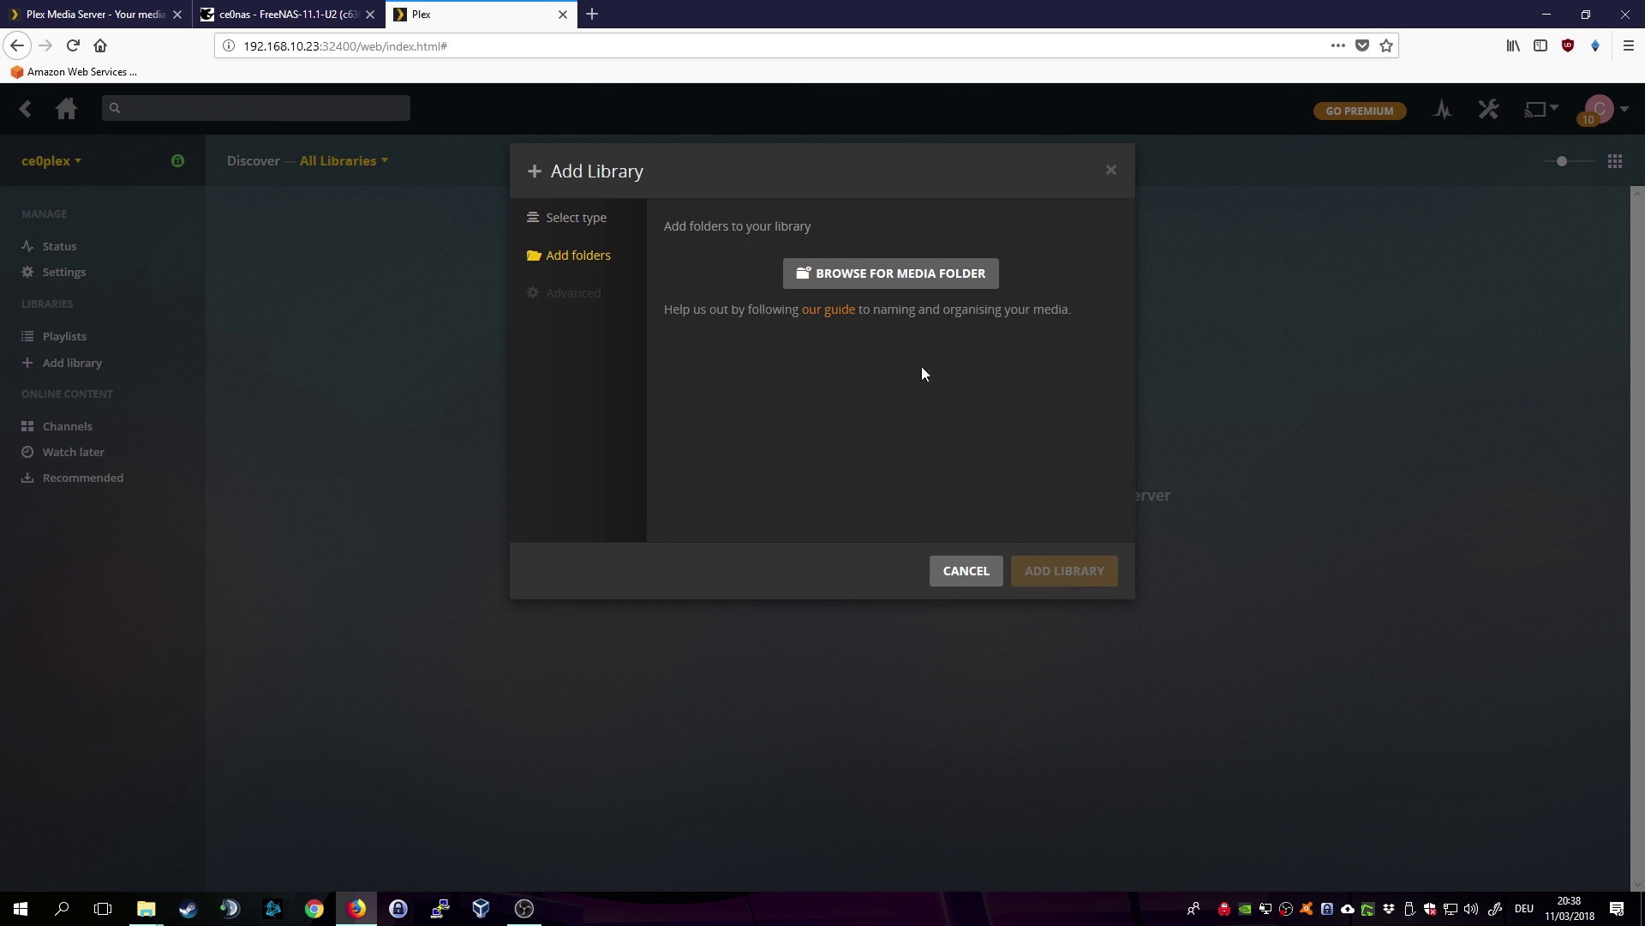
left_click(913, 272)
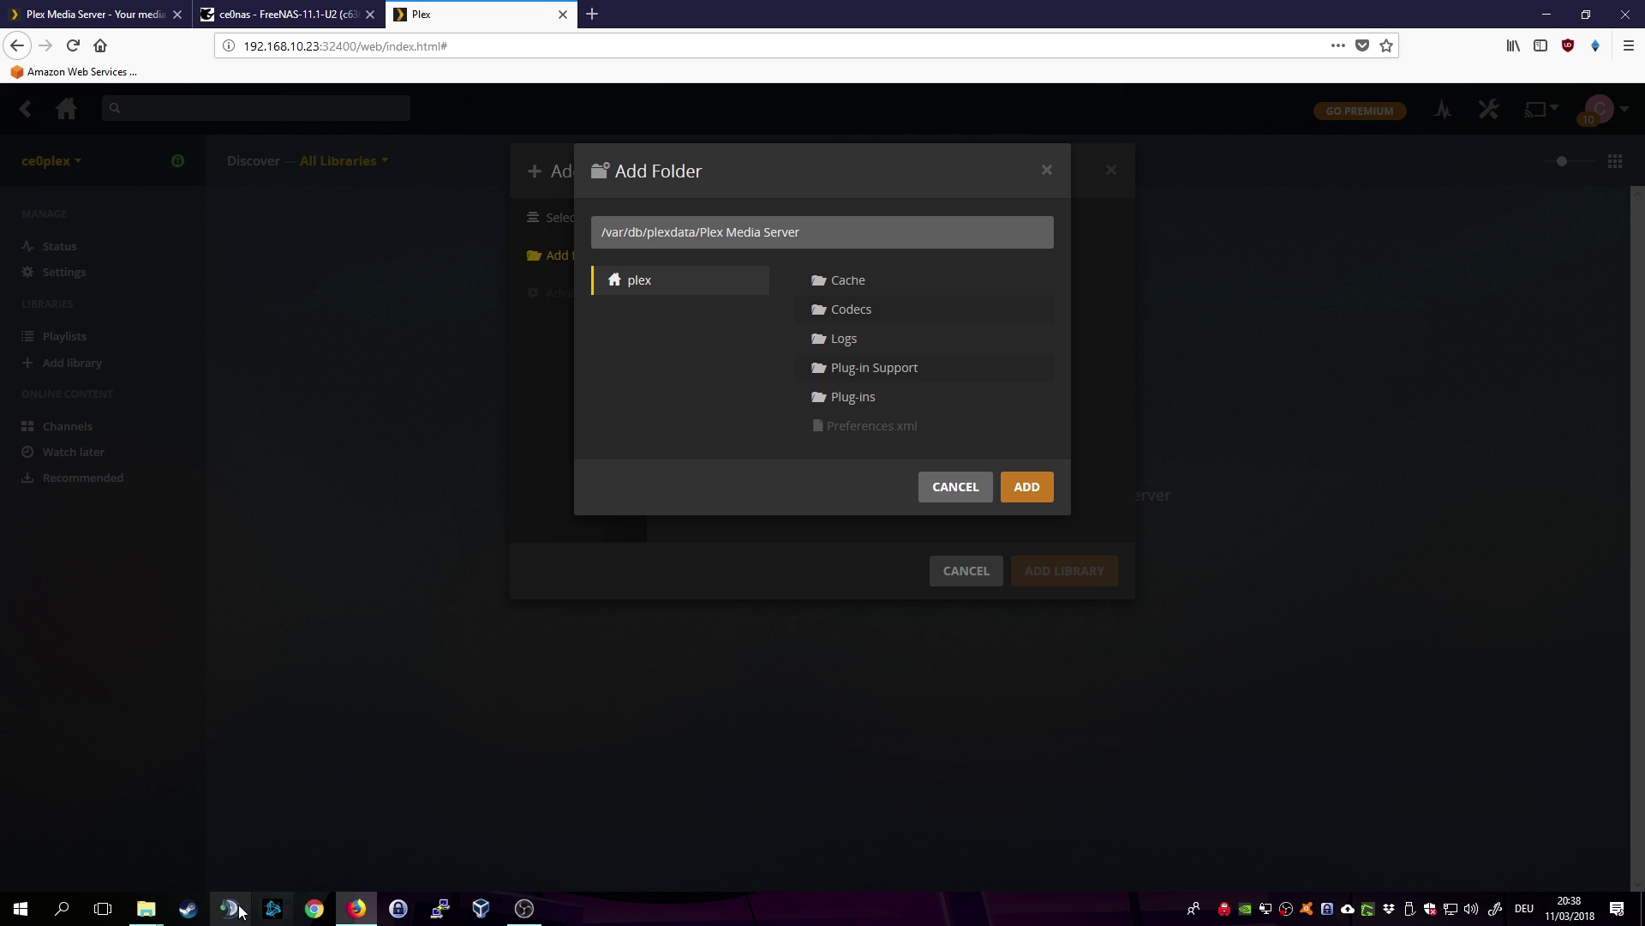
mouse_move(146, 908)
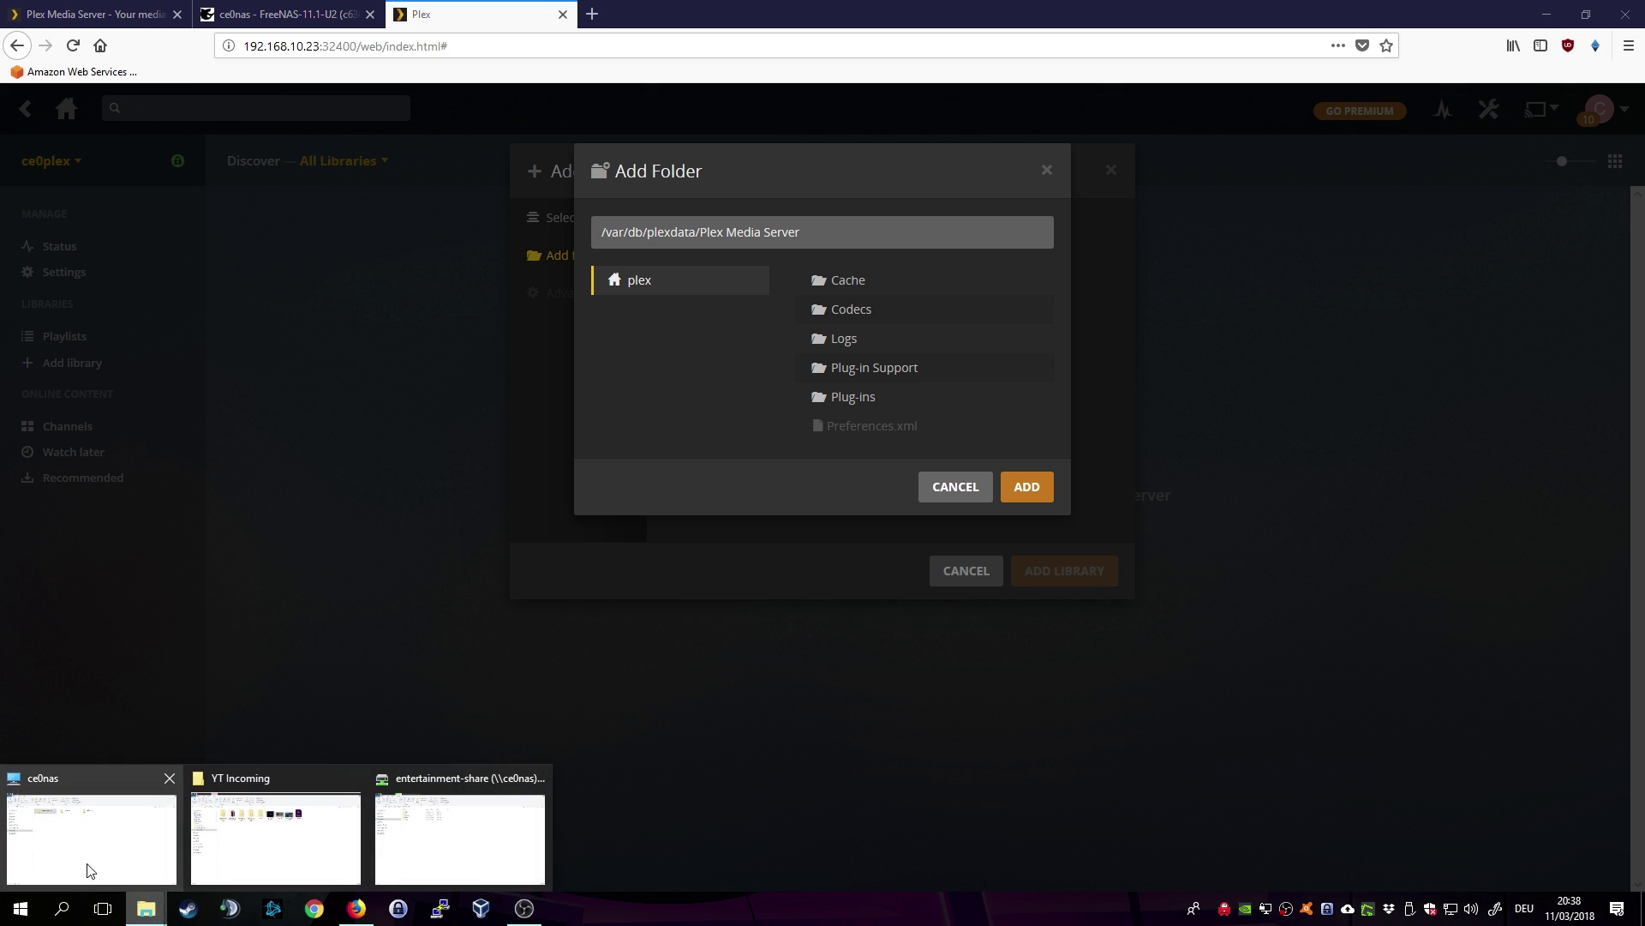
left_click(404, 857)
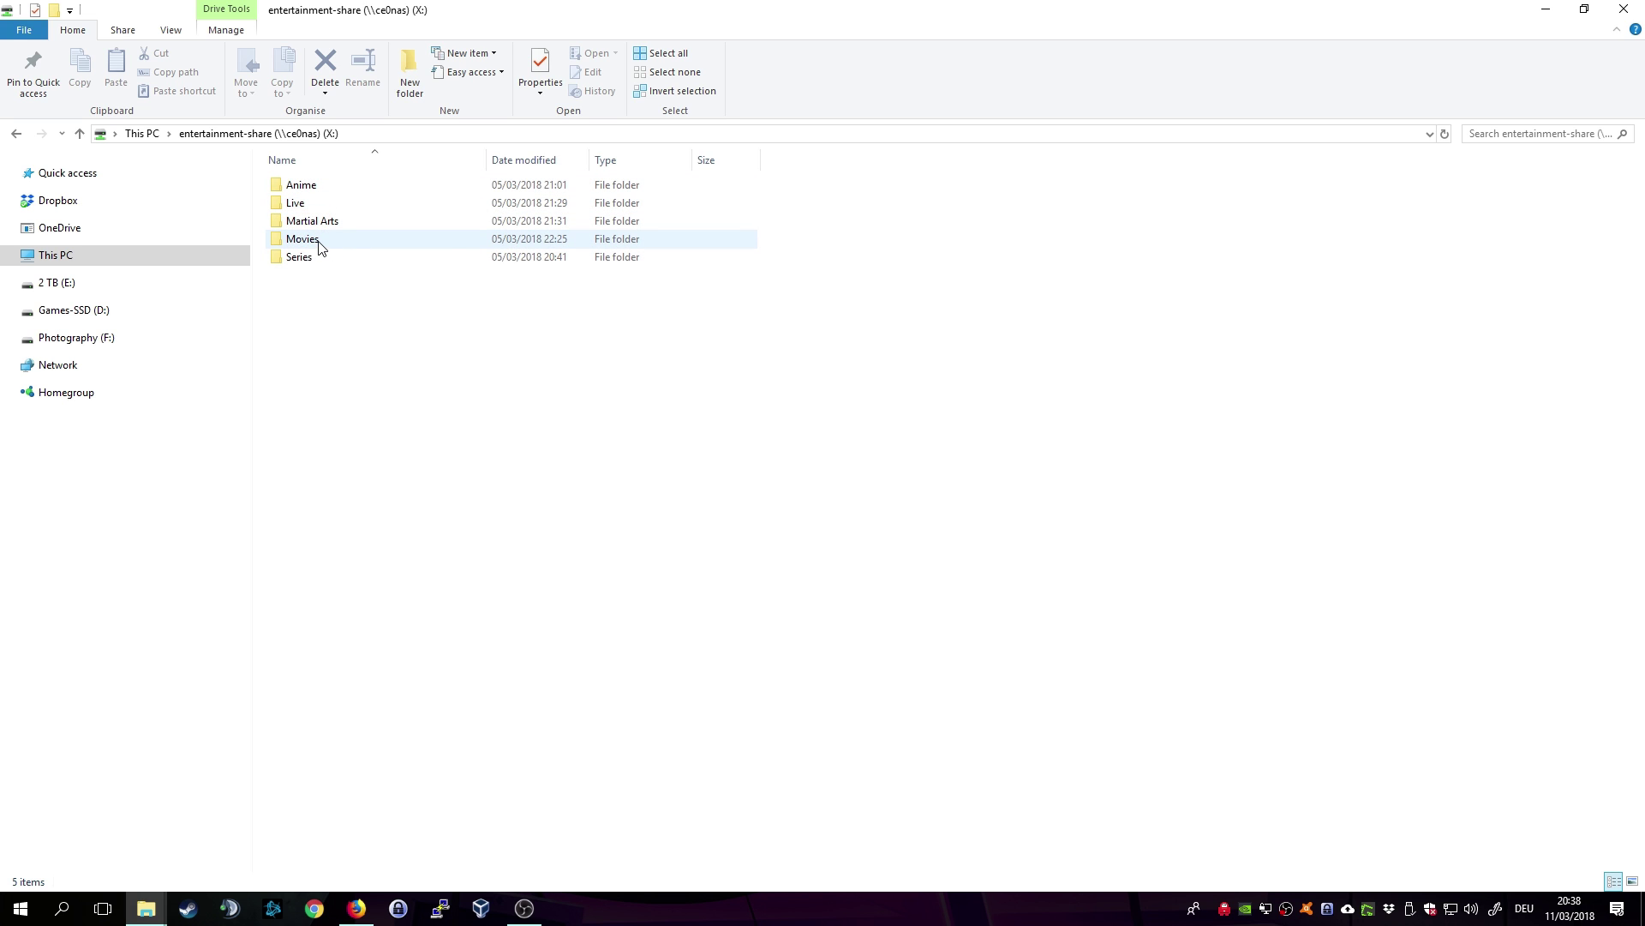
double_click(318, 244)
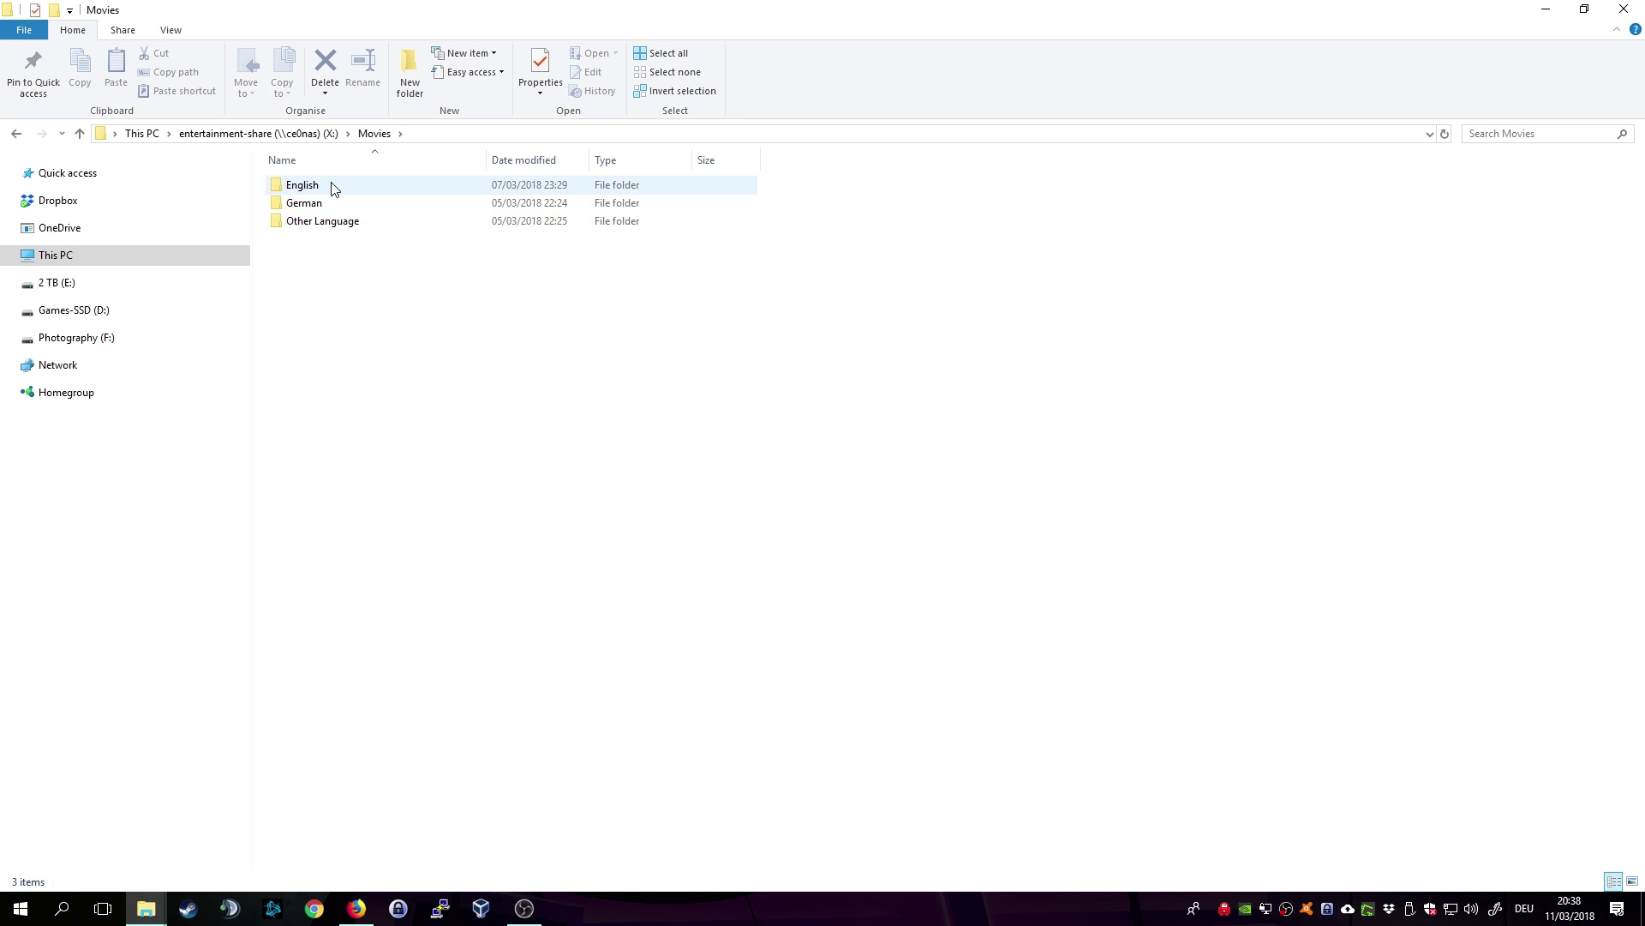
left_click(7, 134)
left_click(357, 907)
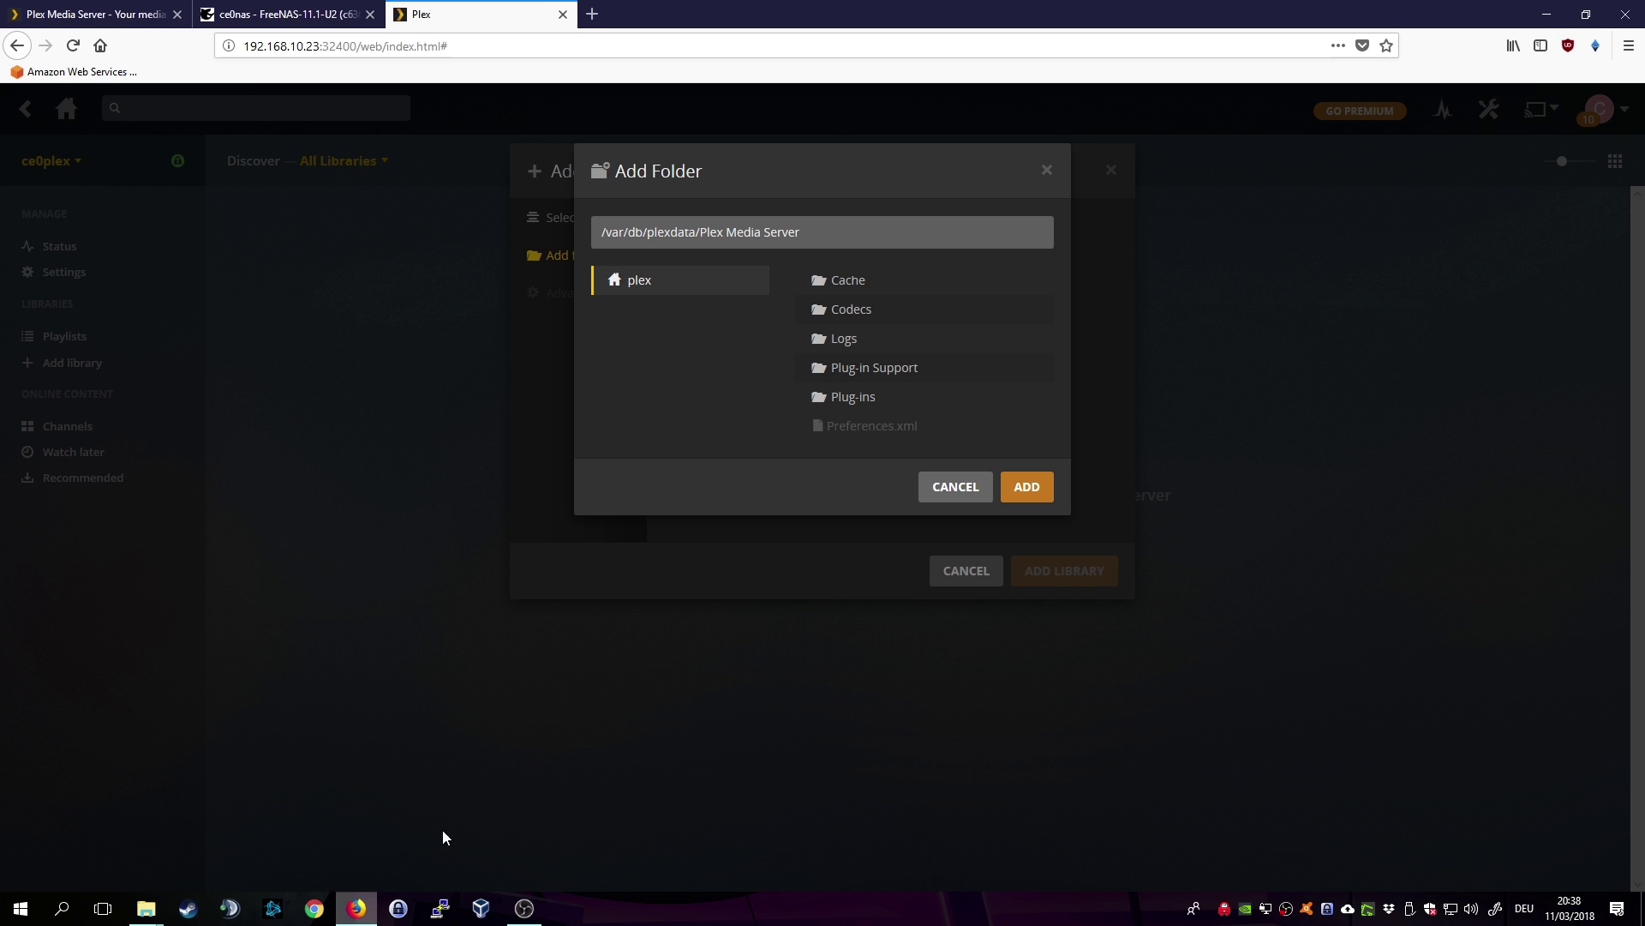
Step: Replace the folder path with /media/Movies/English, checking the share's folders midway
left_click_drag(837, 233, 610, 269)
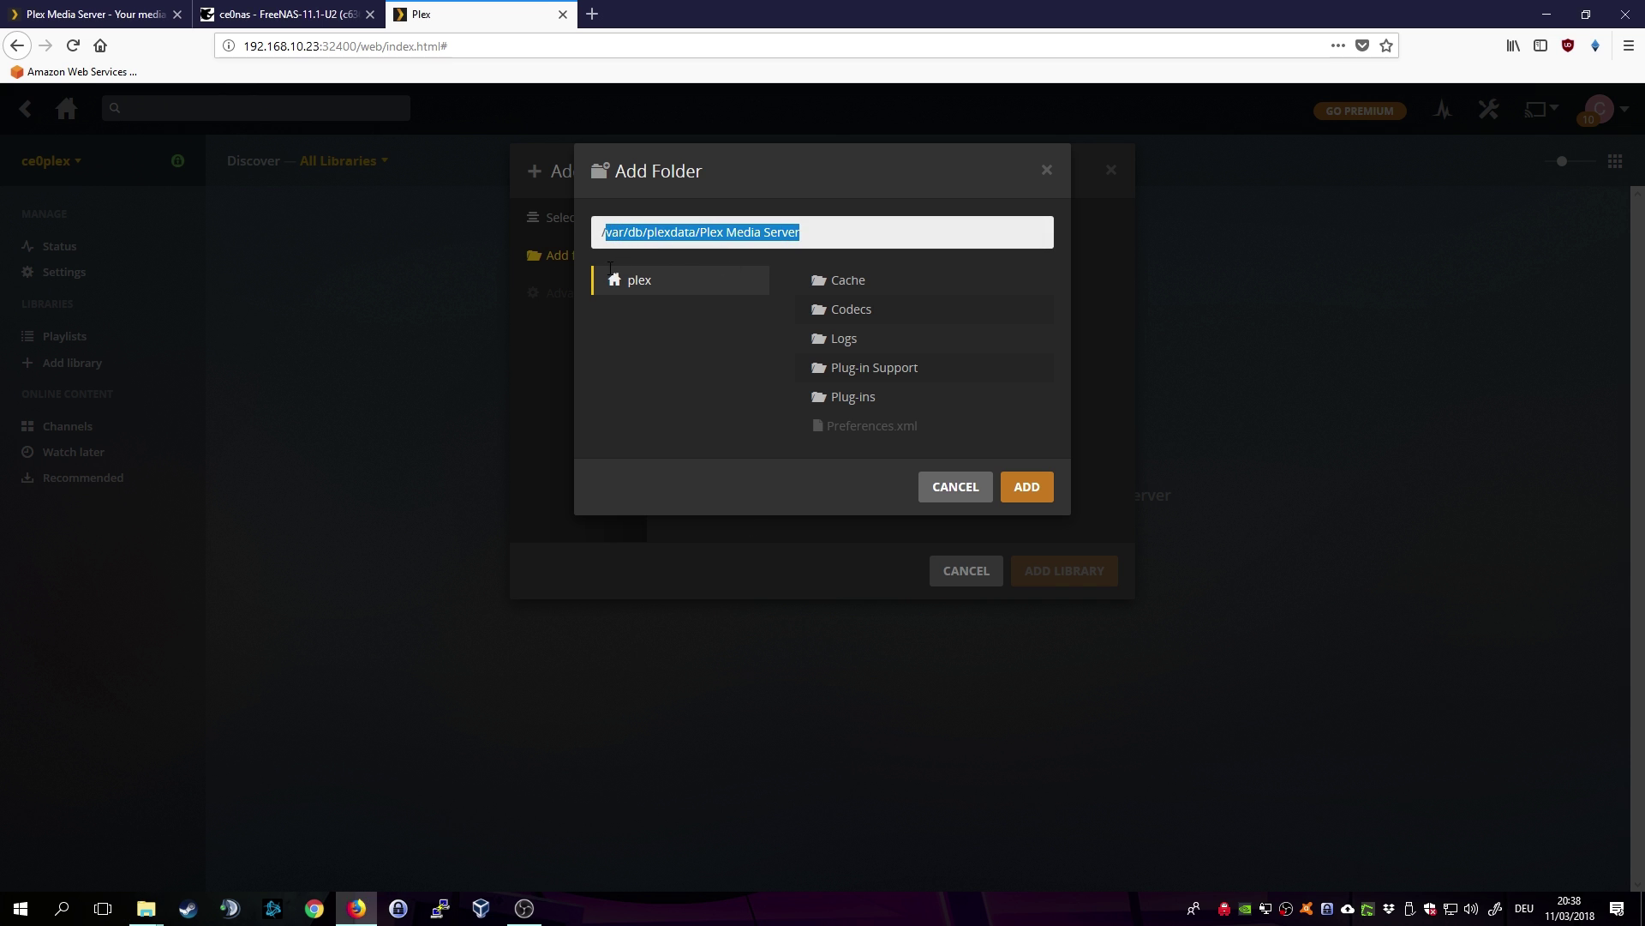
type("media")
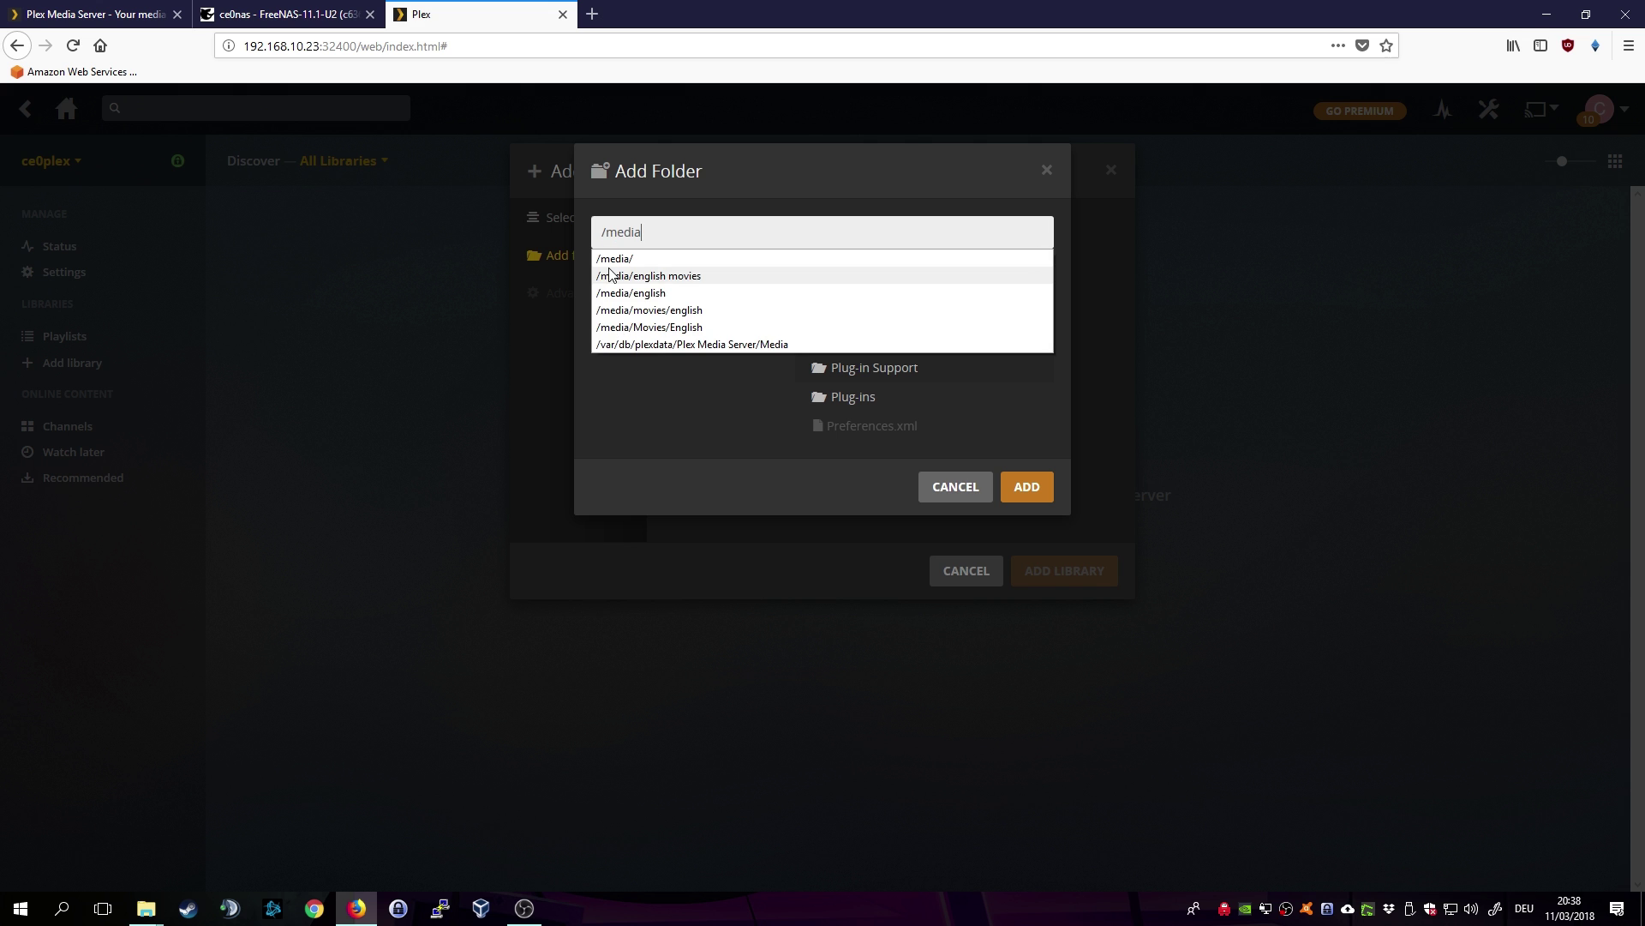
type("/")
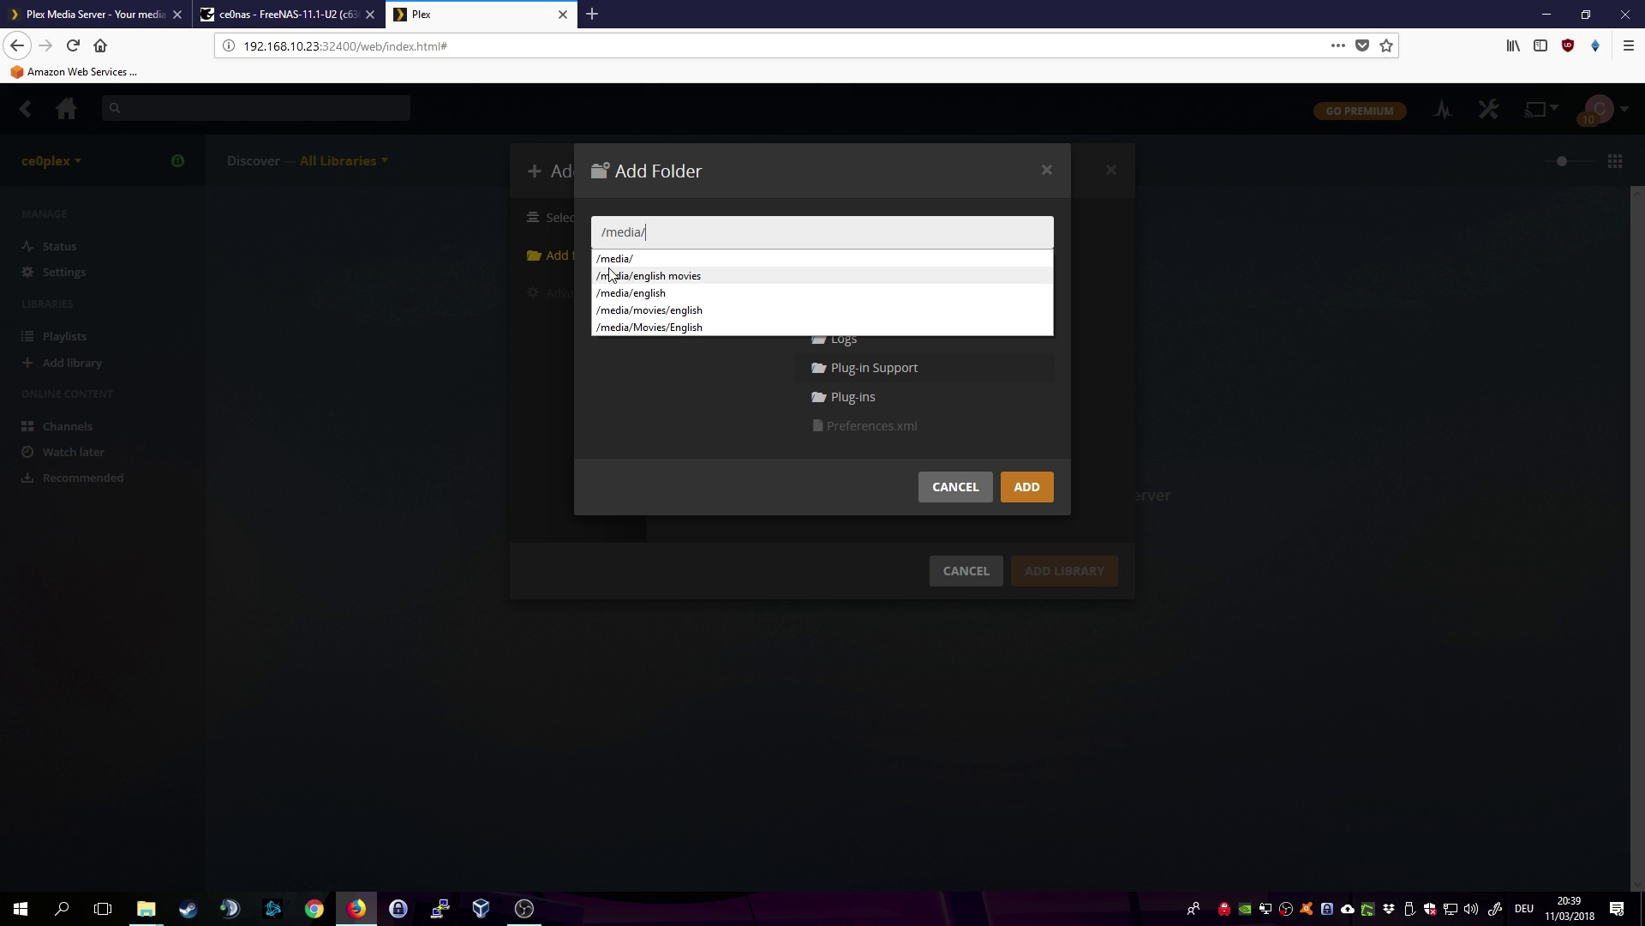
left_click(146, 908)
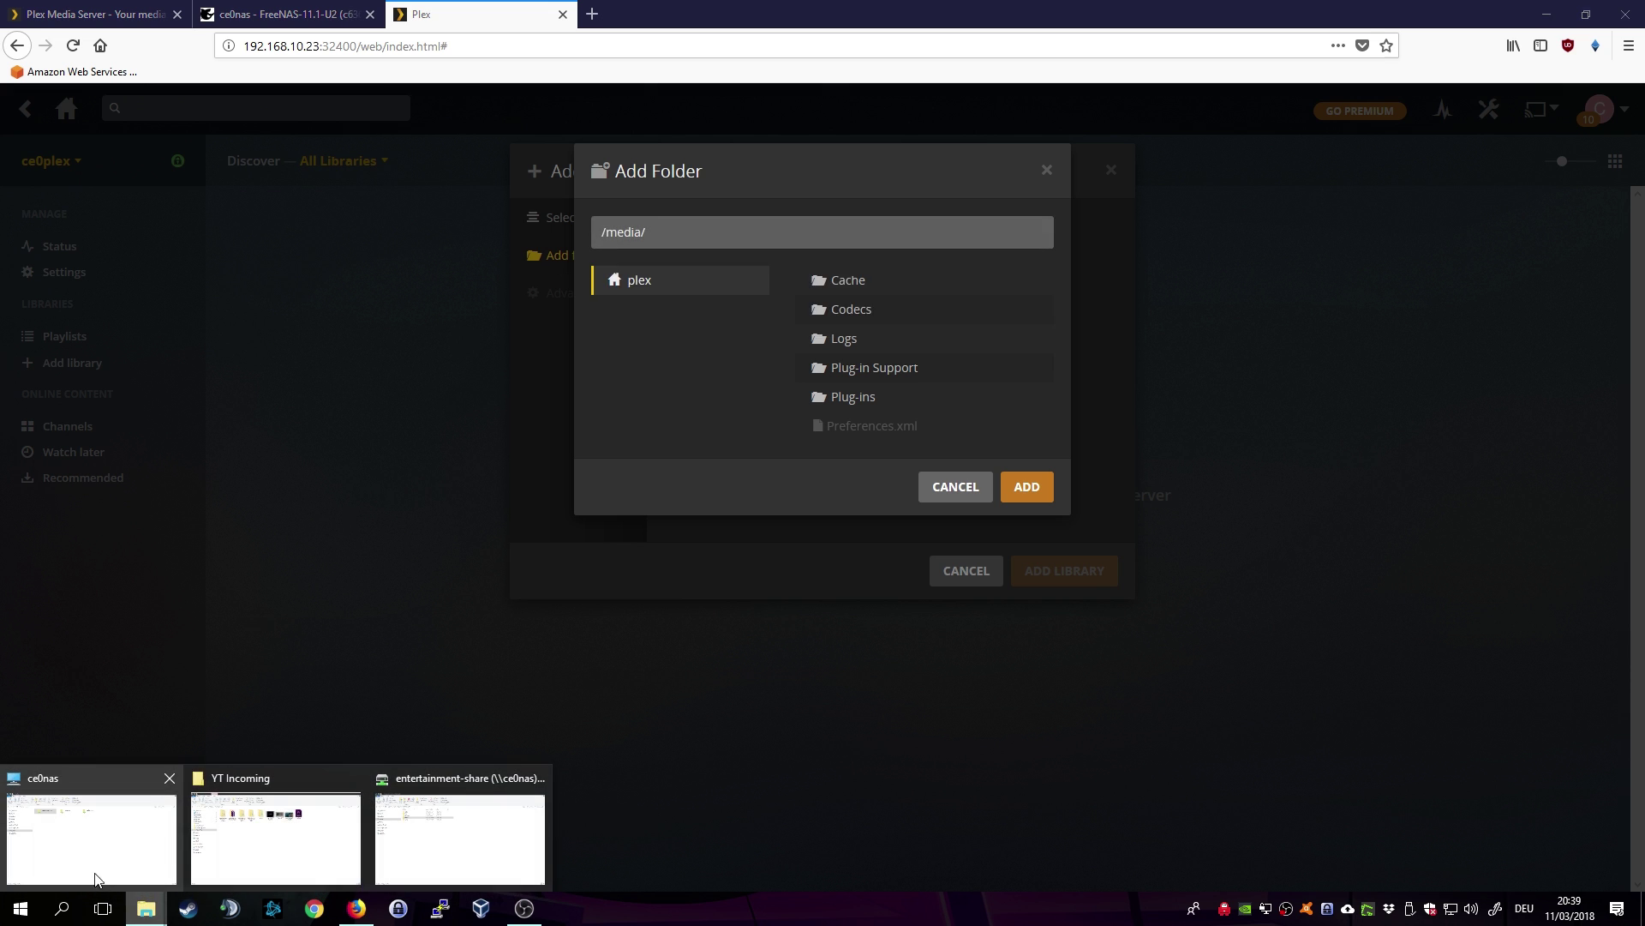
mouse_move(112, 869)
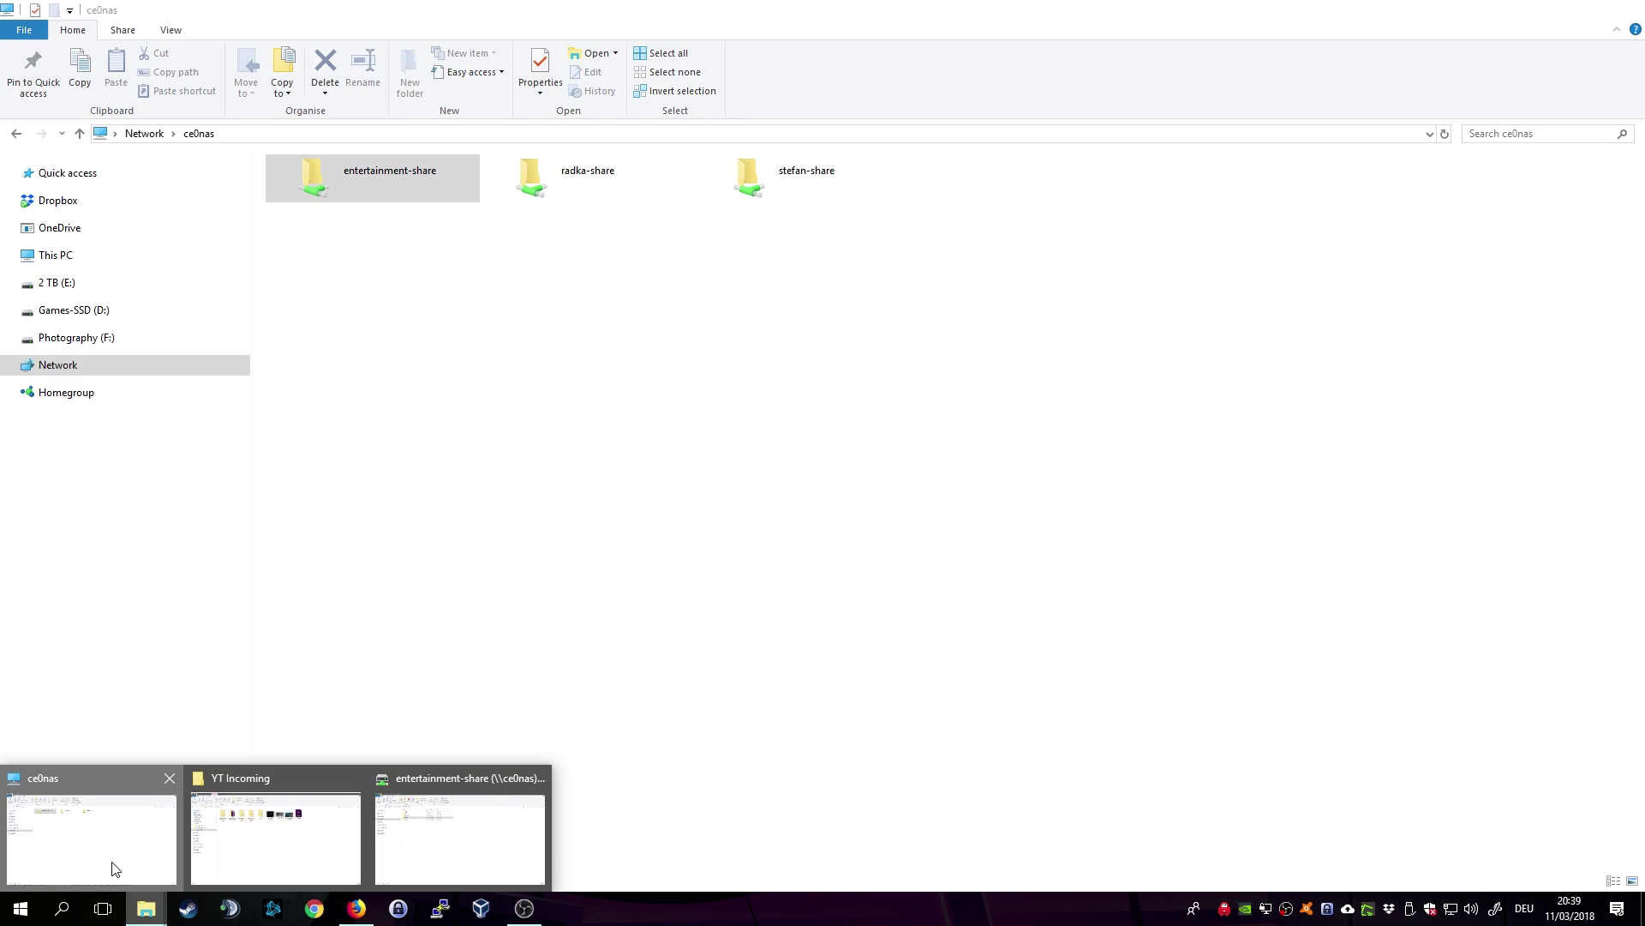
left_click(112, 869)
mouse_move(145, 908)
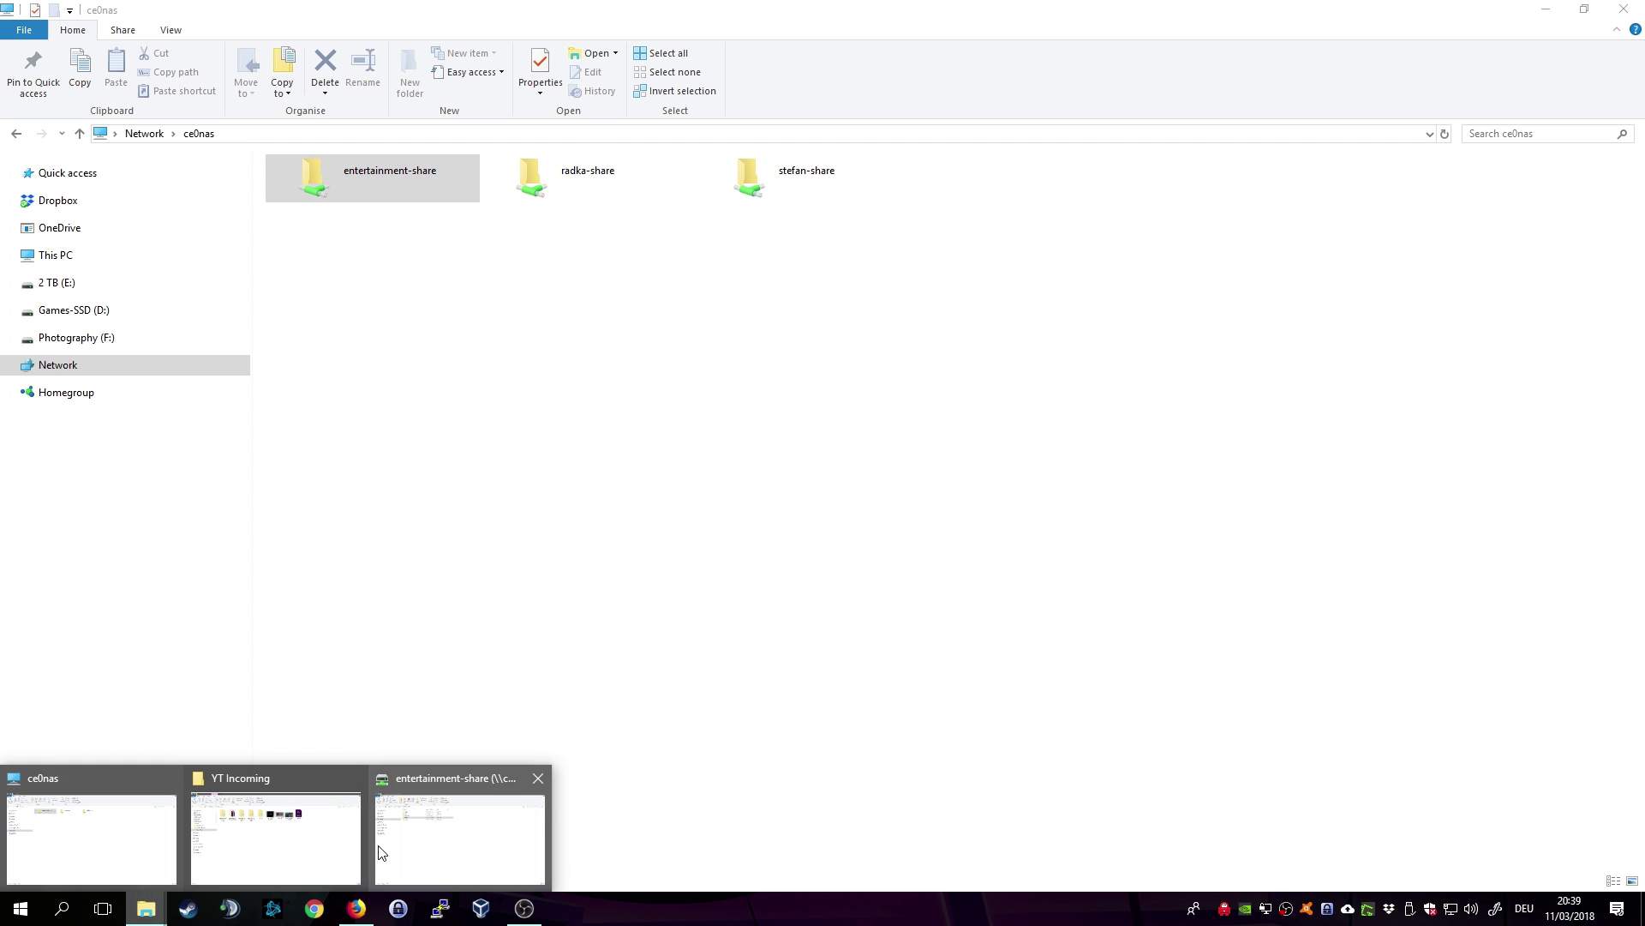
left_click(421, 845)
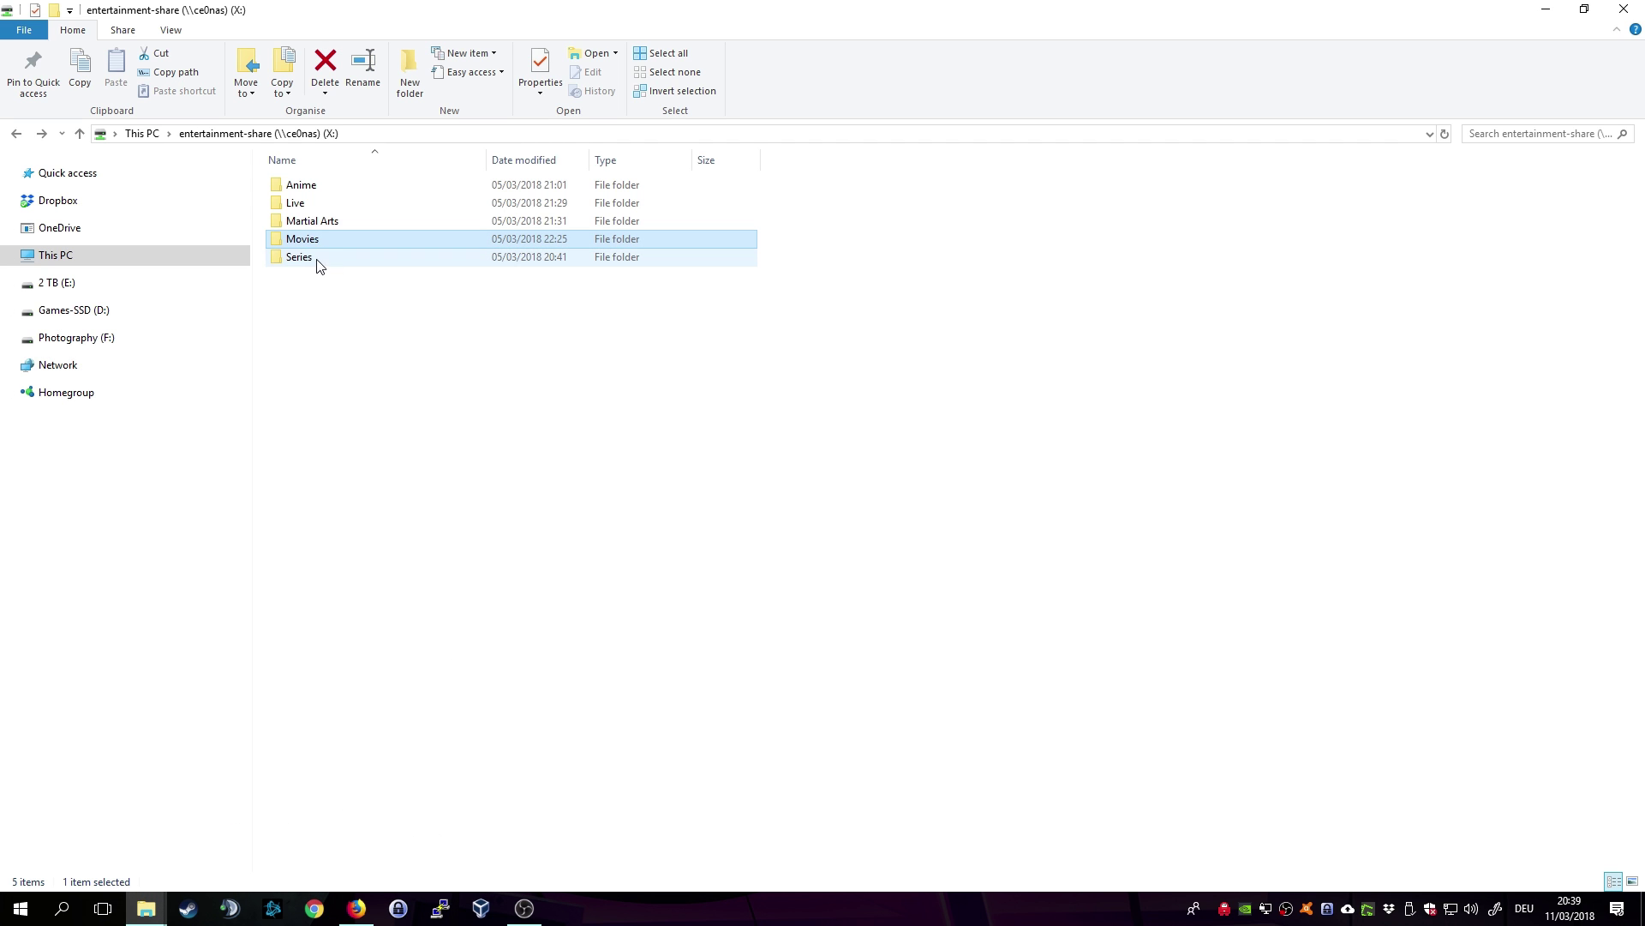
mouse_move(294, 250)
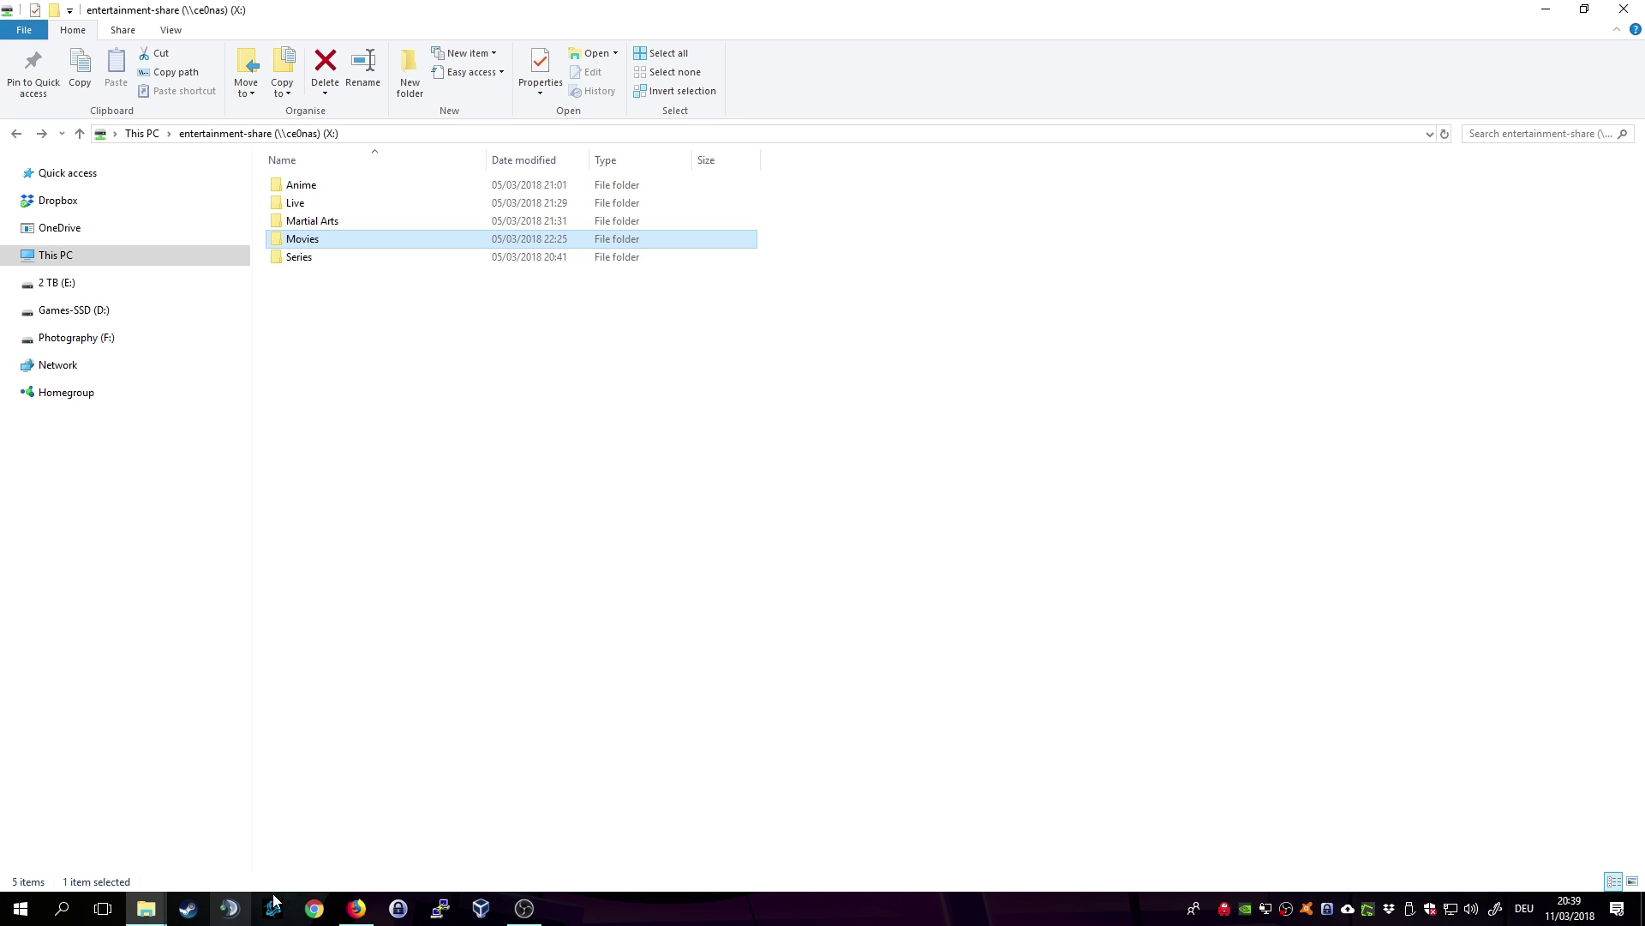
left_click(359, 906)
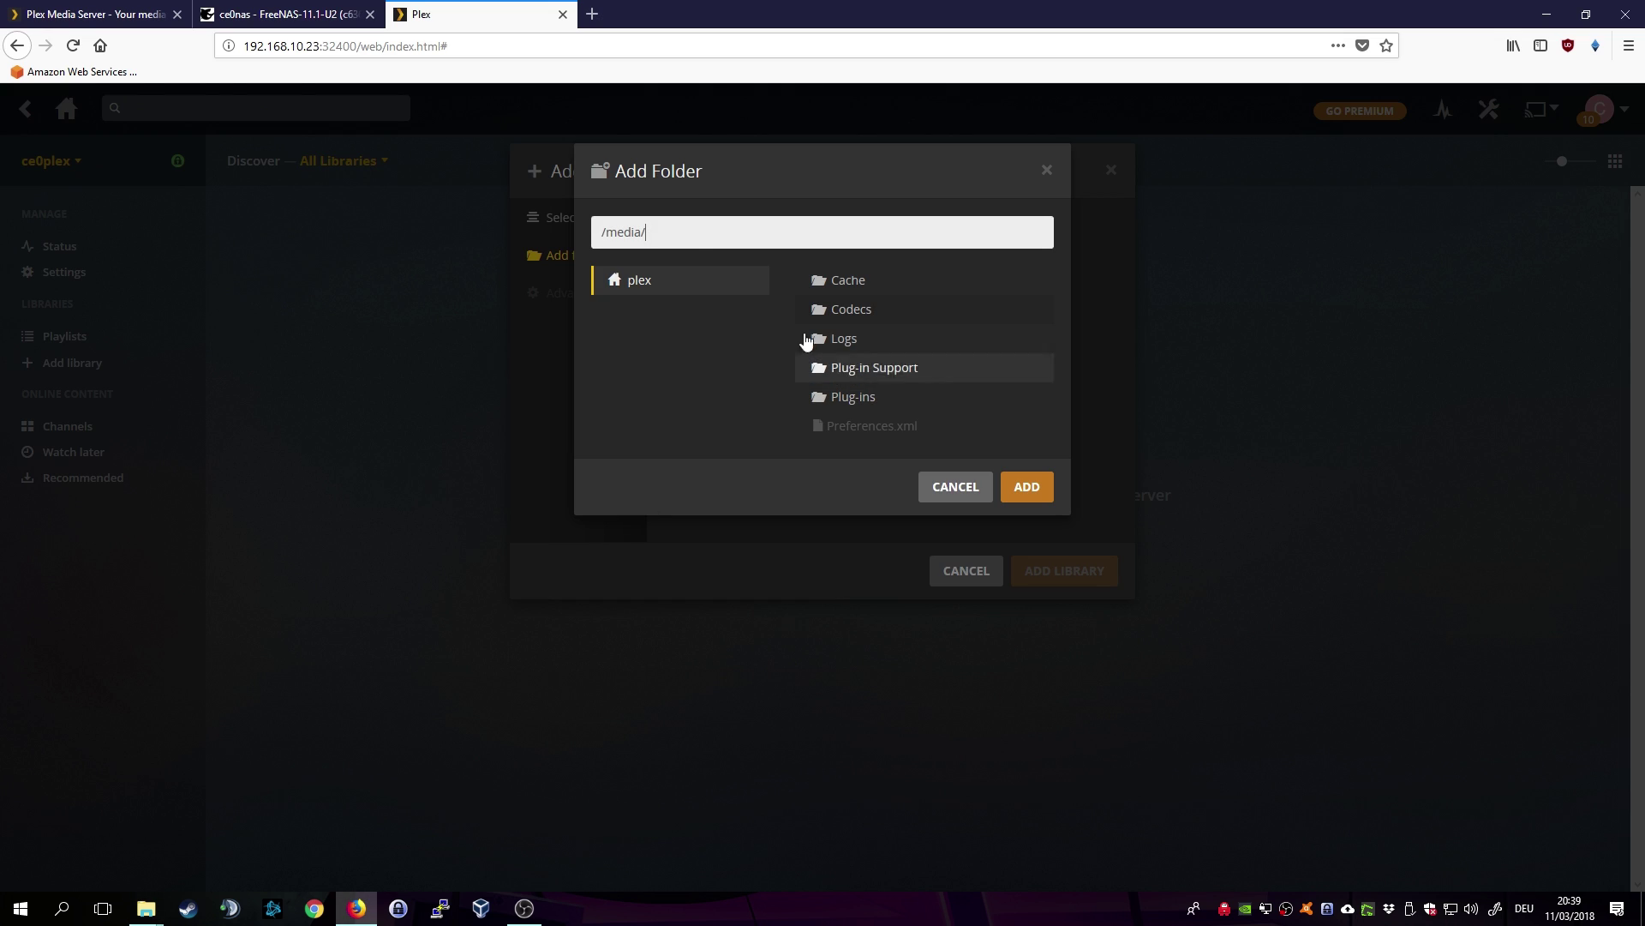
left_click(697, 237)
type("Movies")
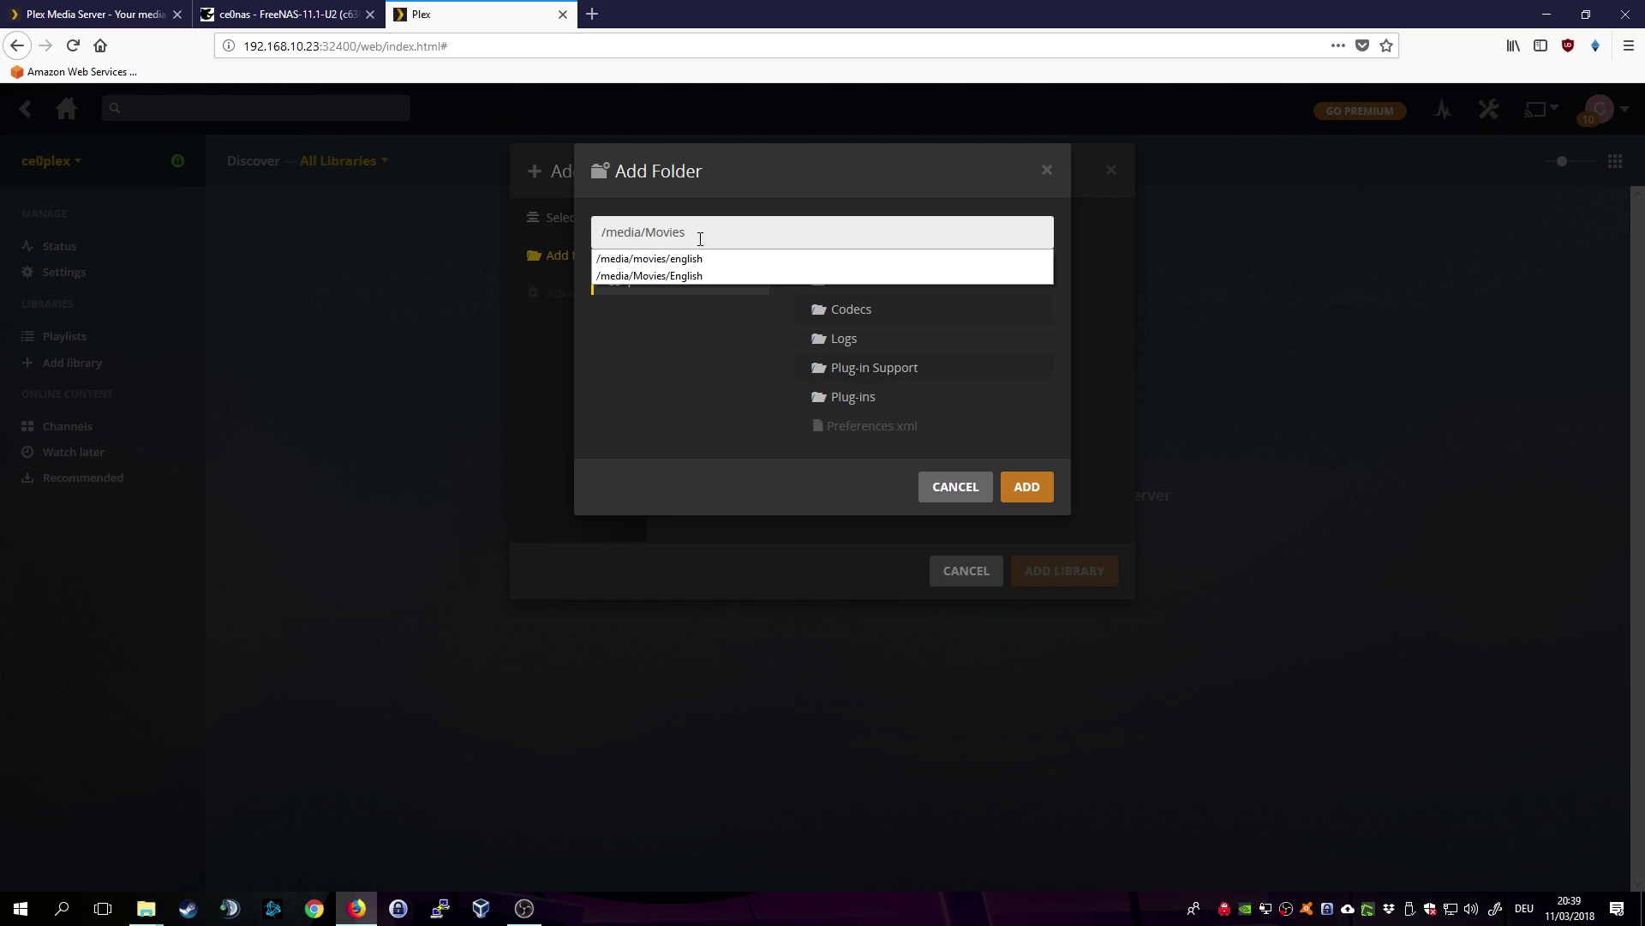
type("/English")
left_click(794, 232)
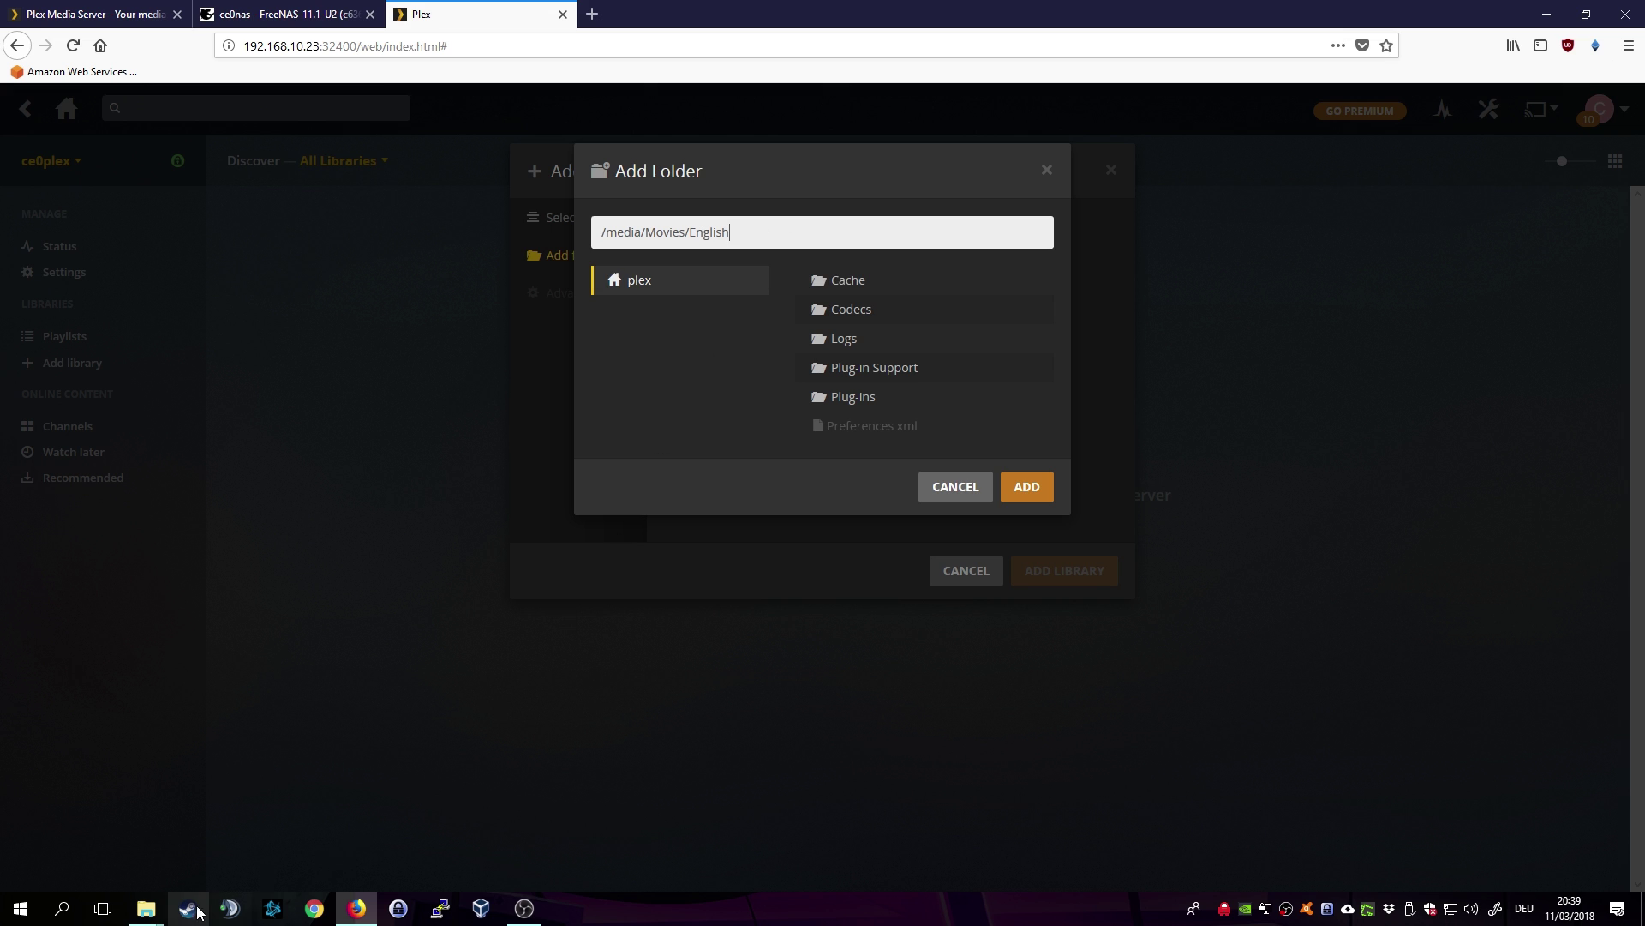
Step: Recheck the share's Movies folder to confirm the English subfolder is there
mouse_move(163, 916)
left_click(426, 848)
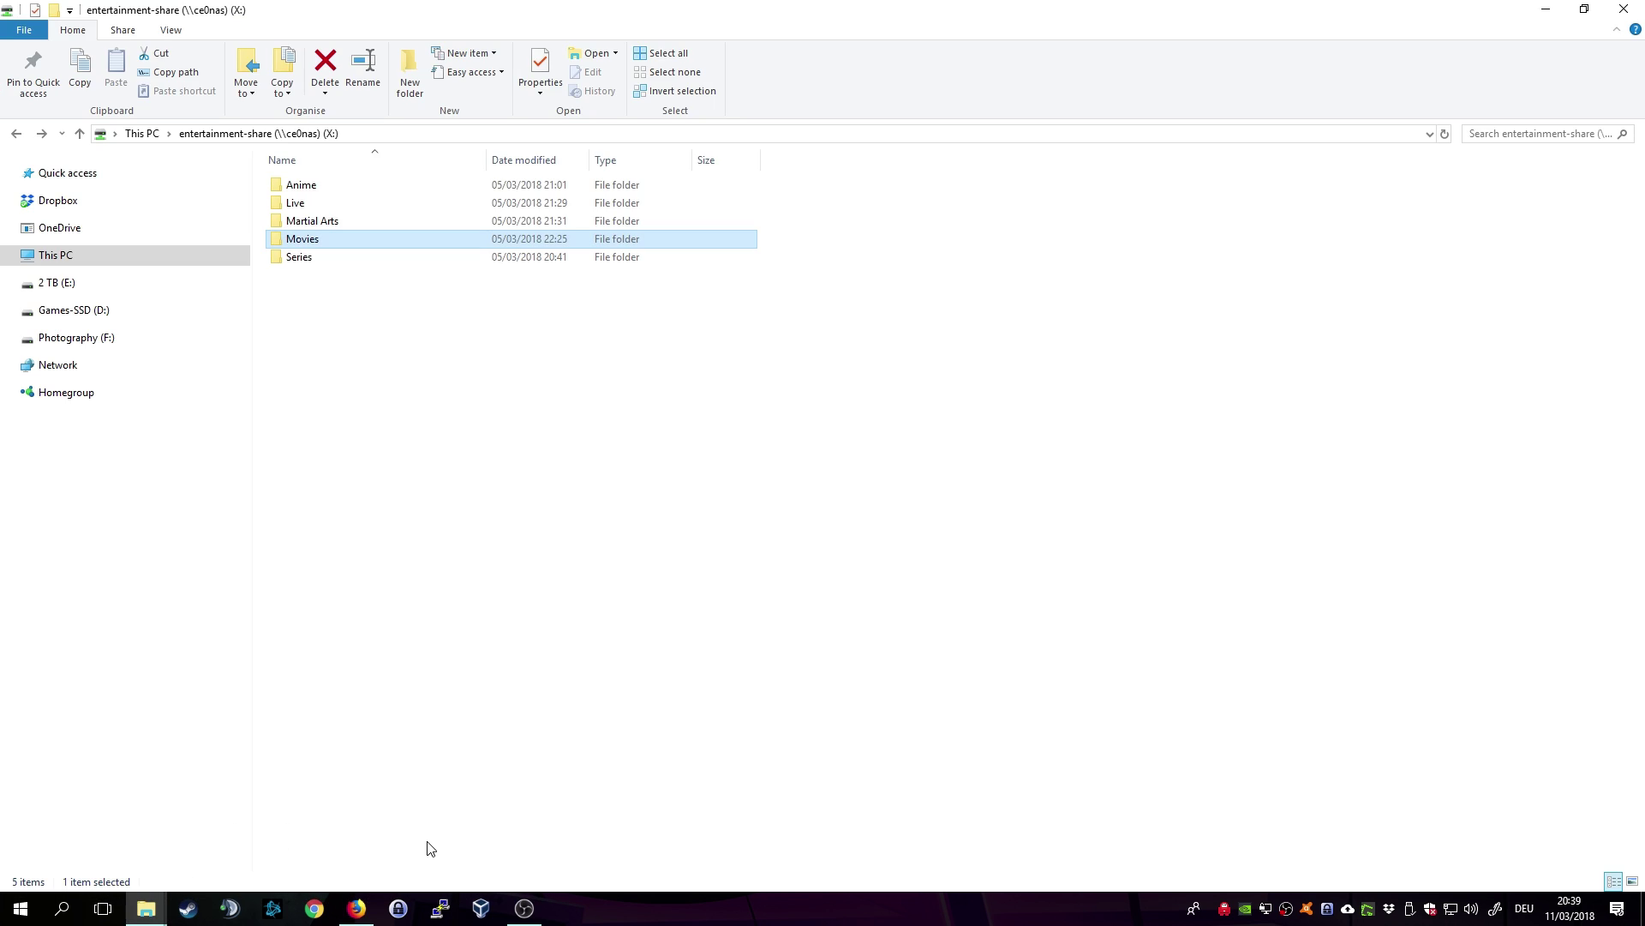
double_click(295, 240)
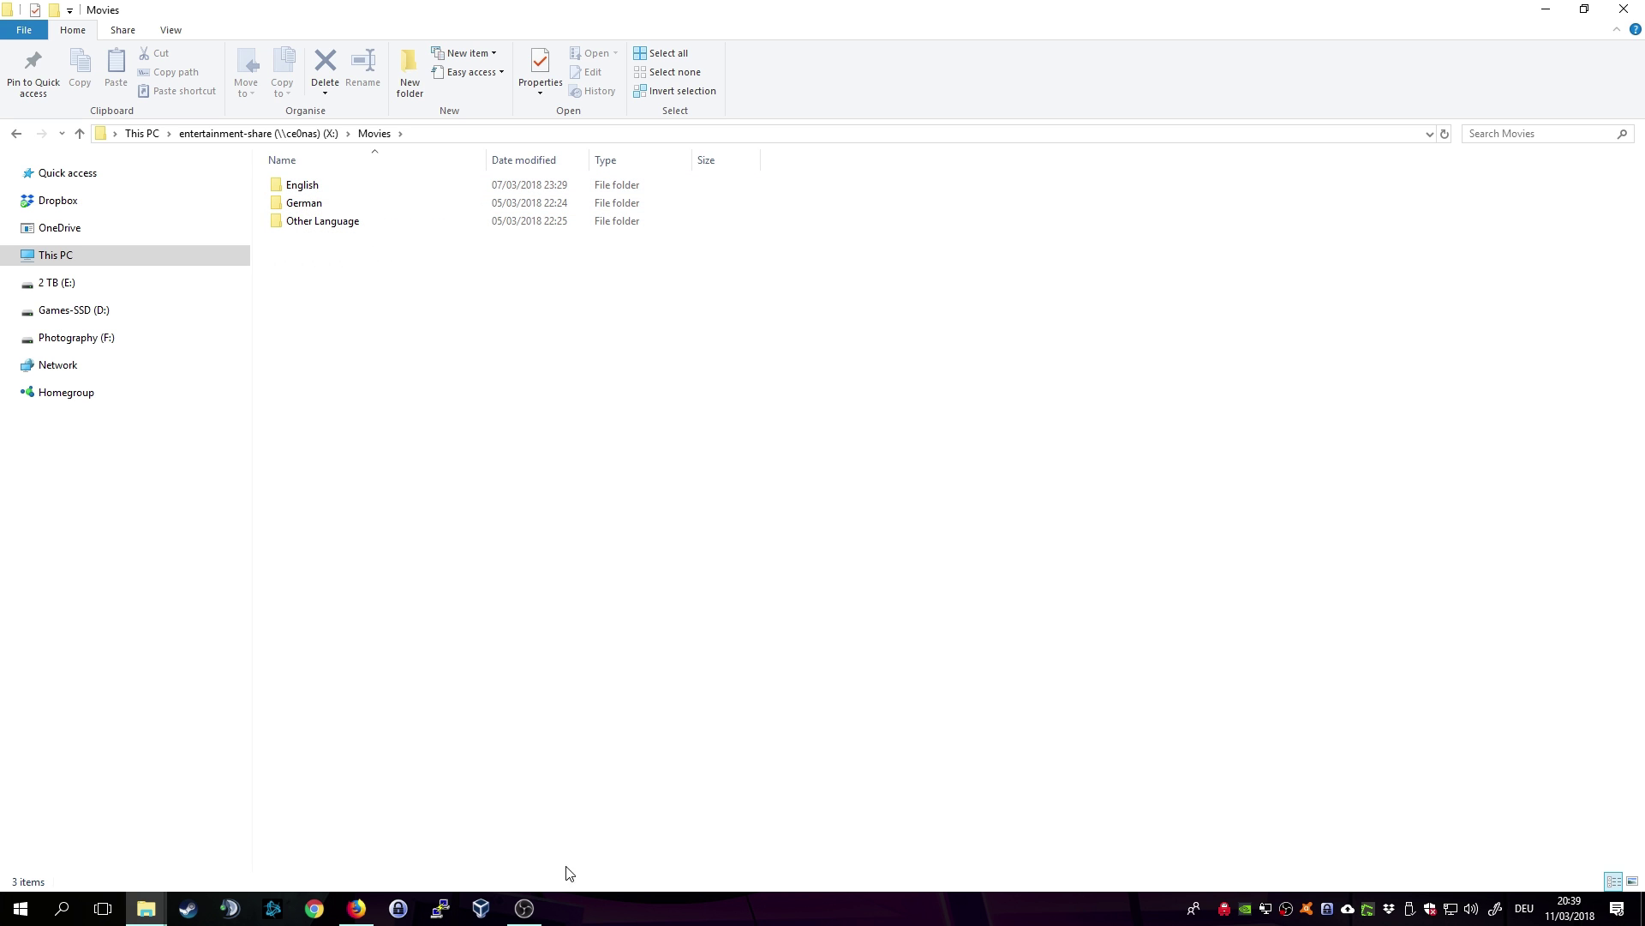
left_click(360, 910)
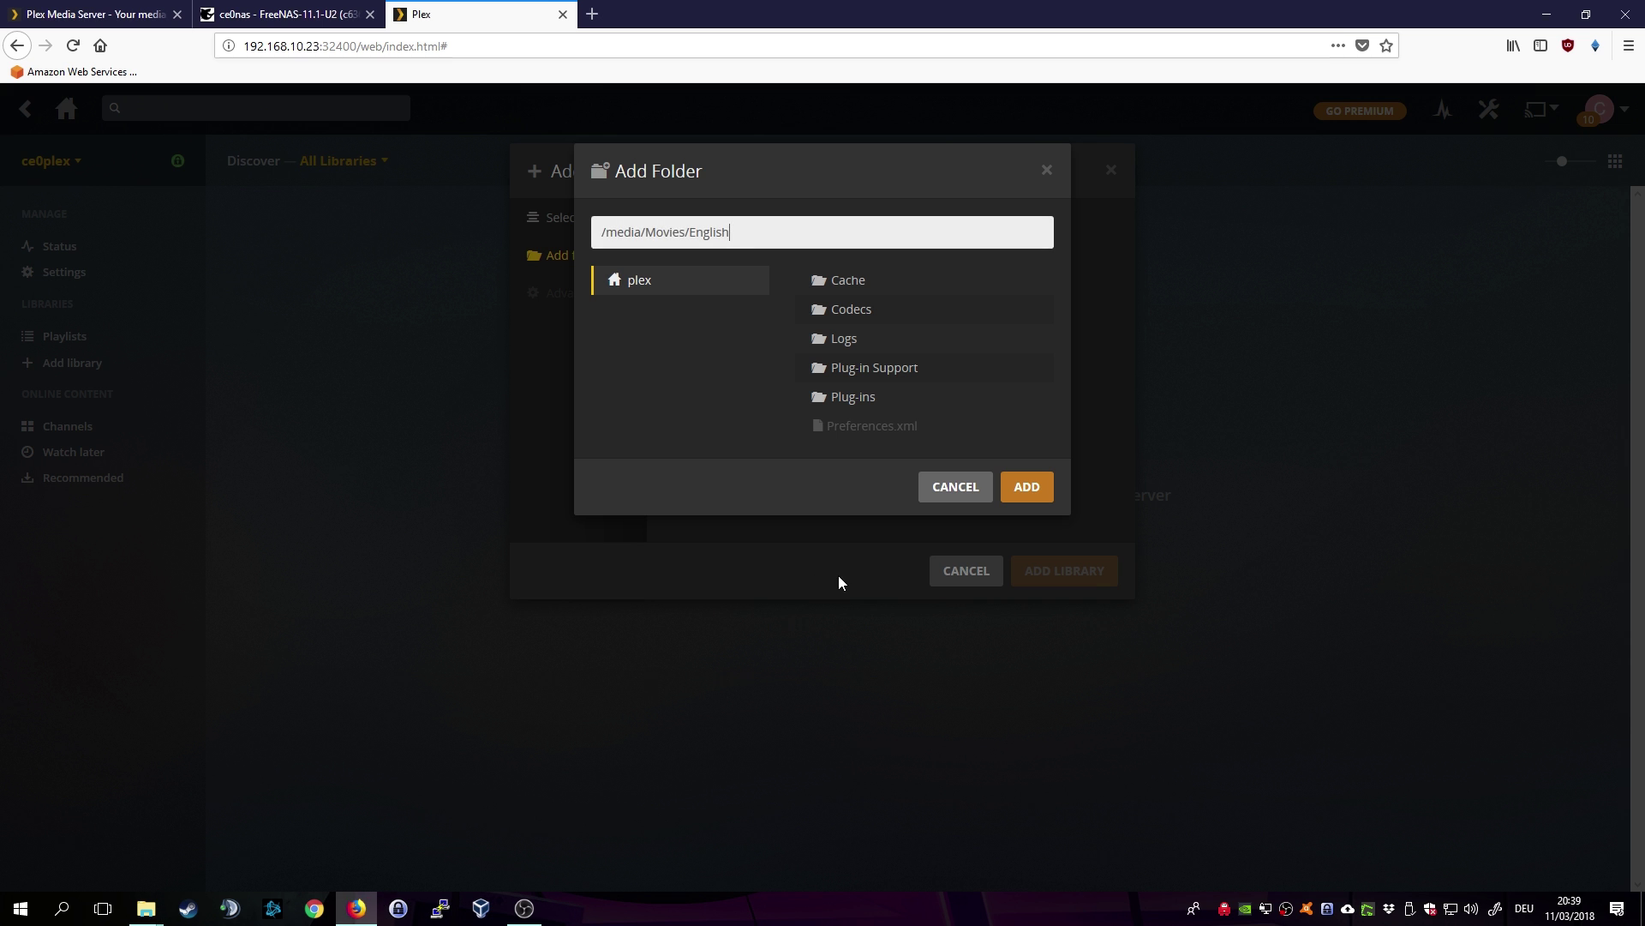
Step: Add /media/Movies/English to the English Movies library's folder list
left_click(1040, 492)
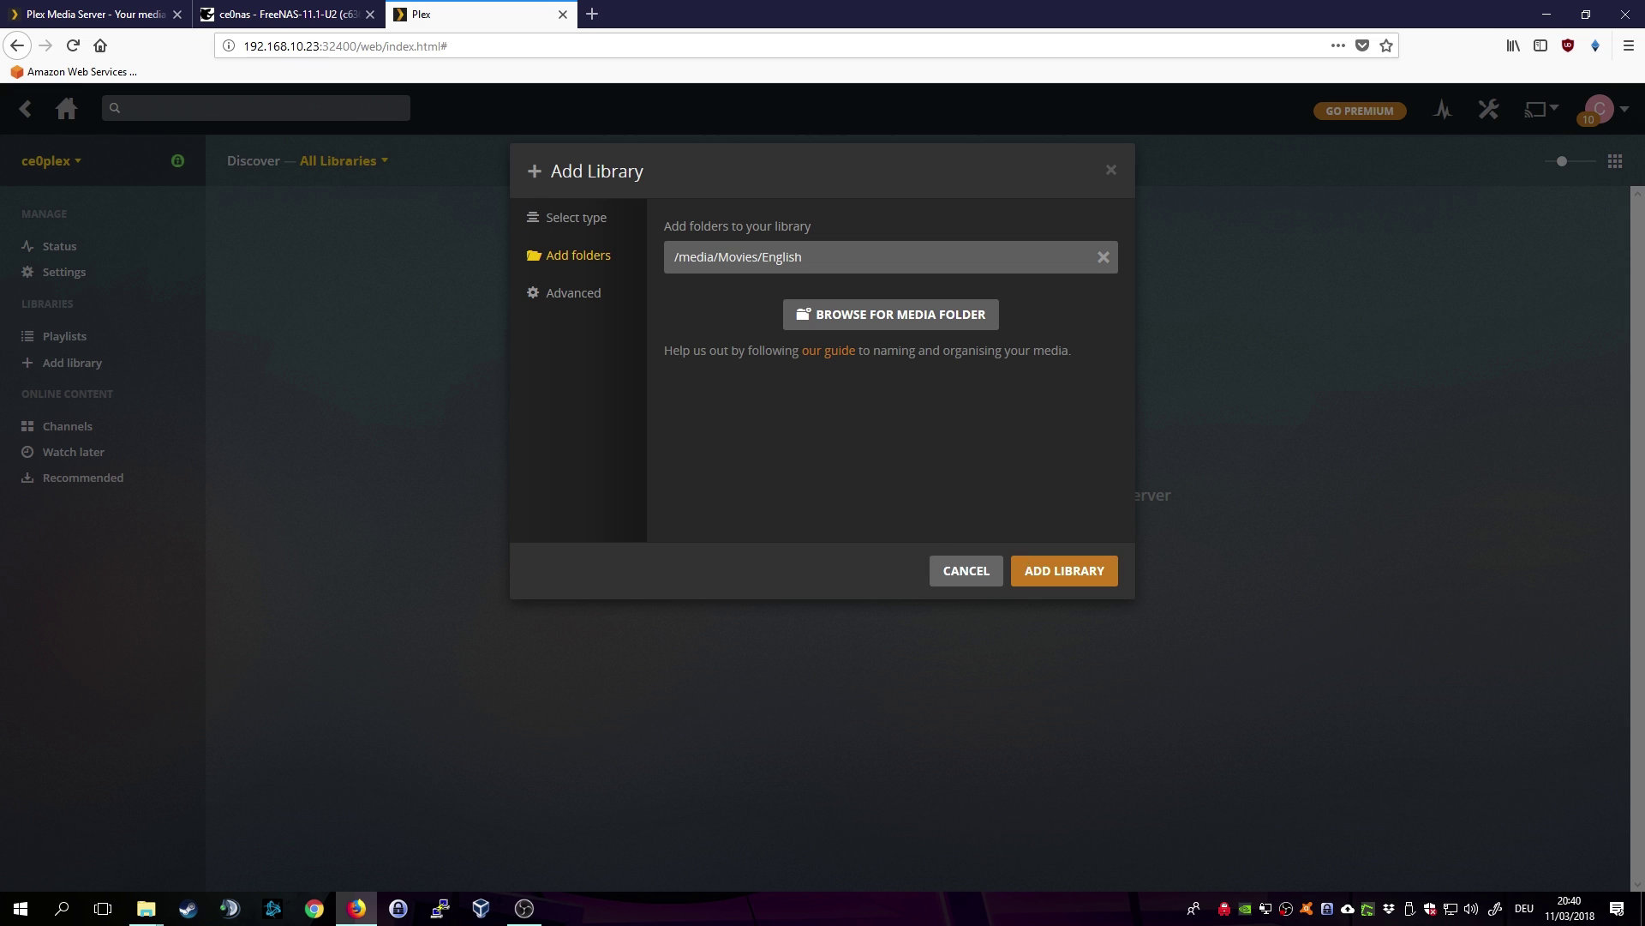
key("alt+Tab")
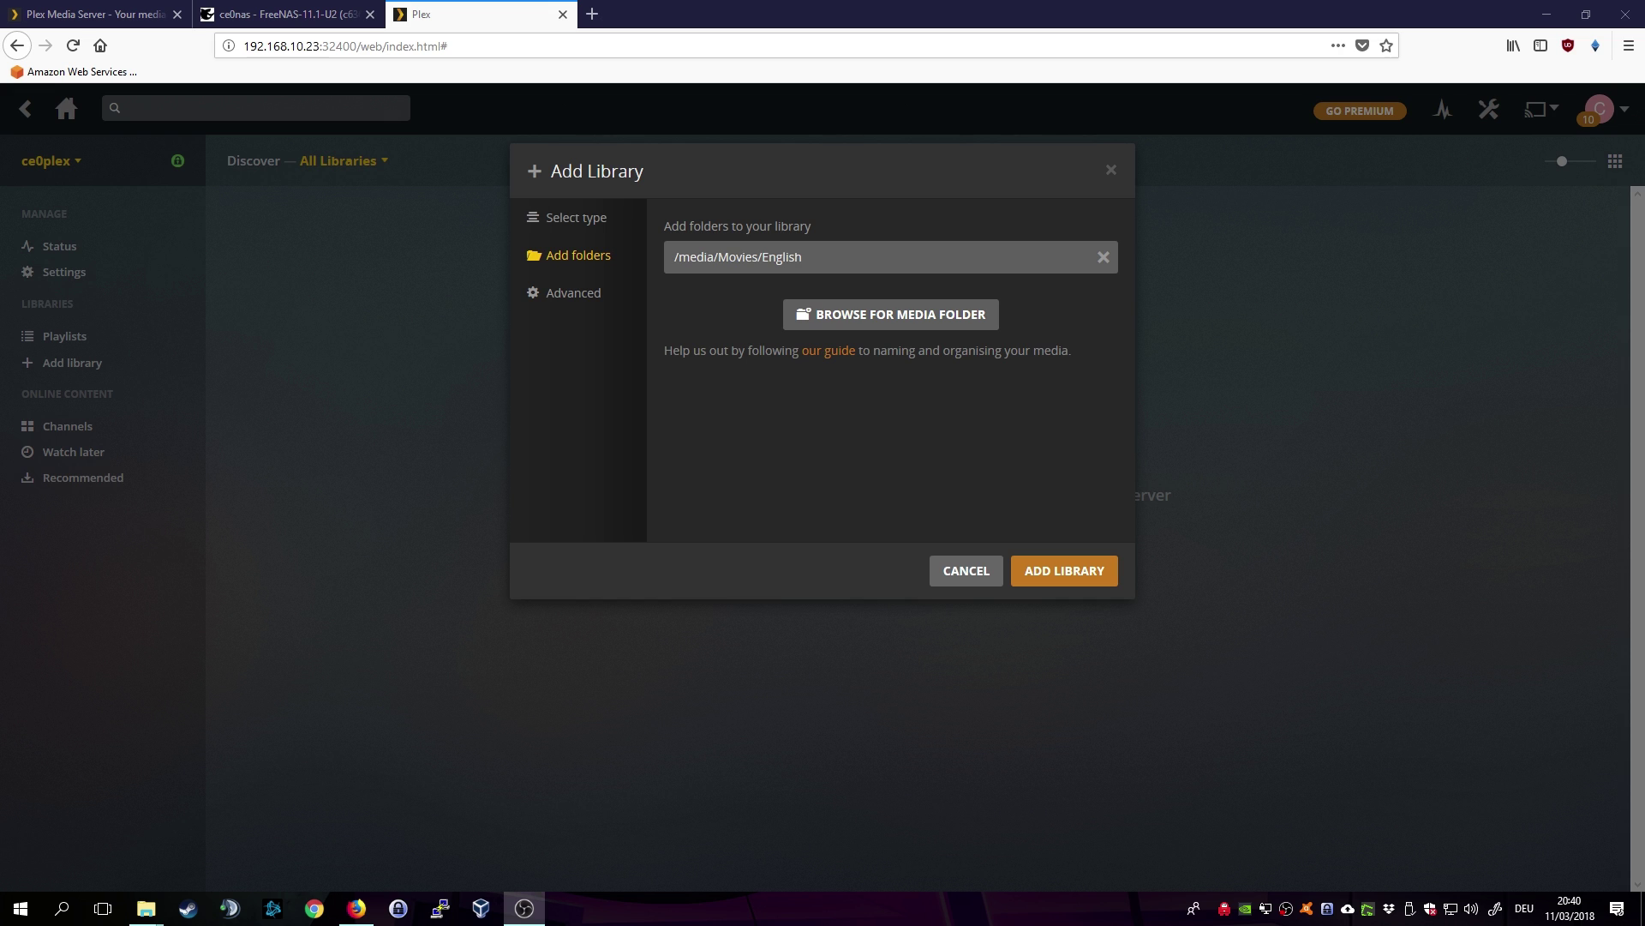